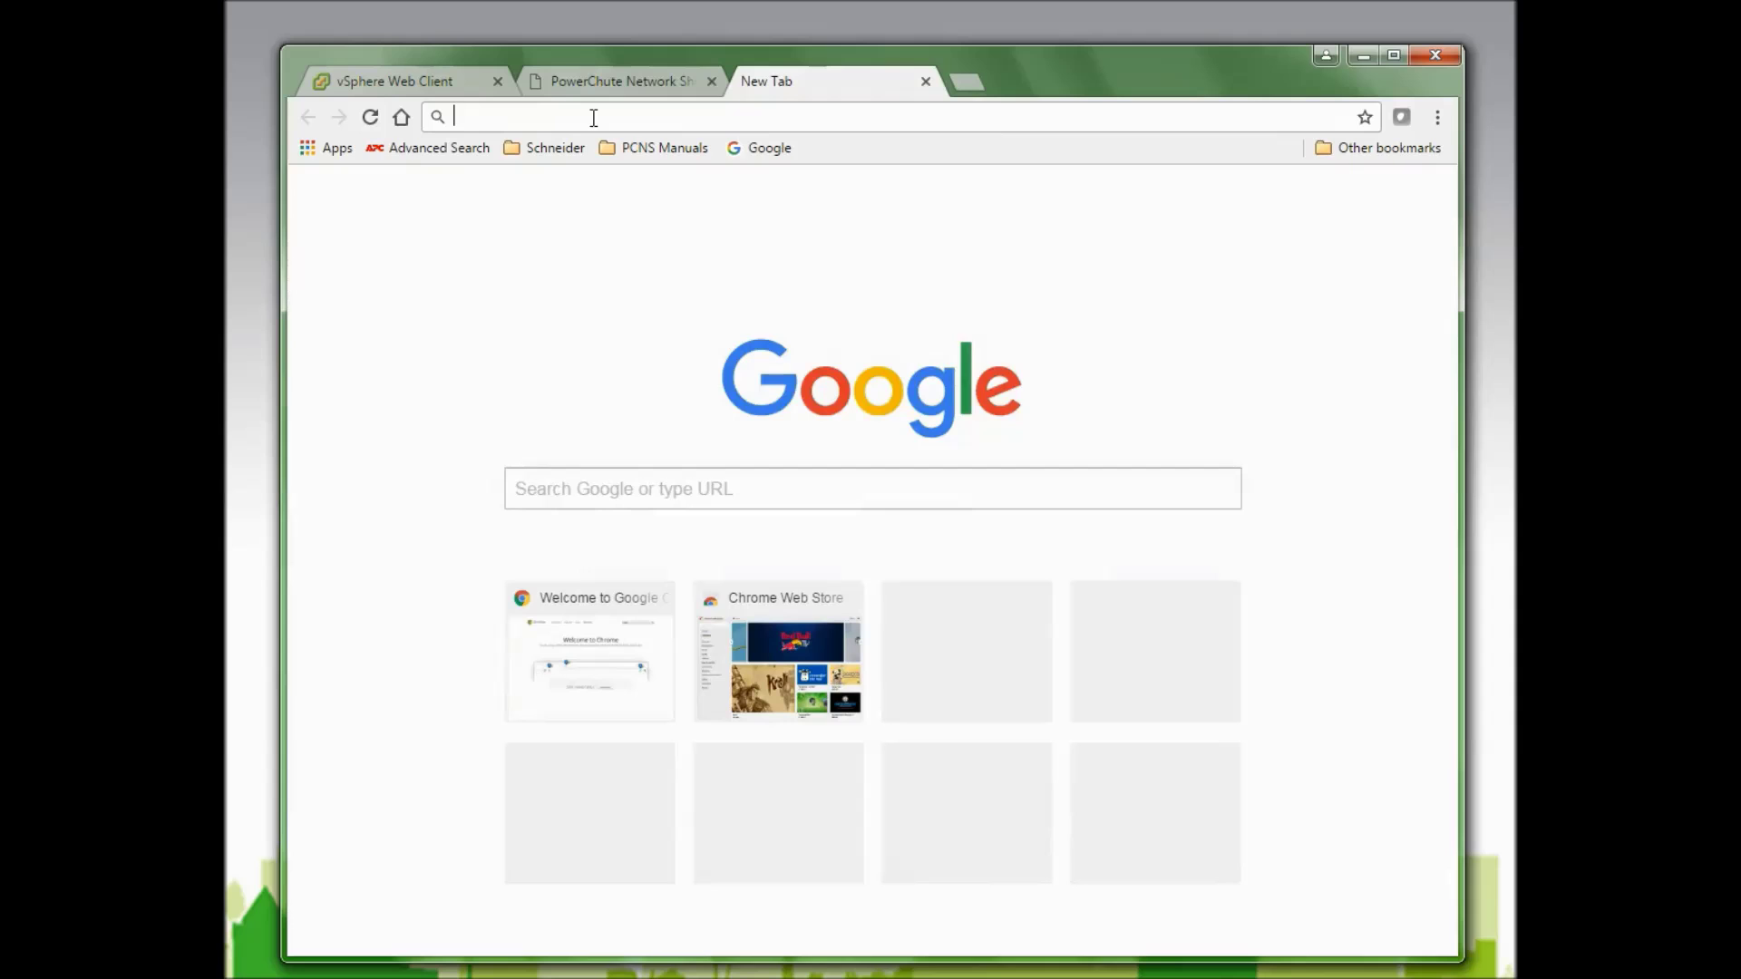
text(:/)
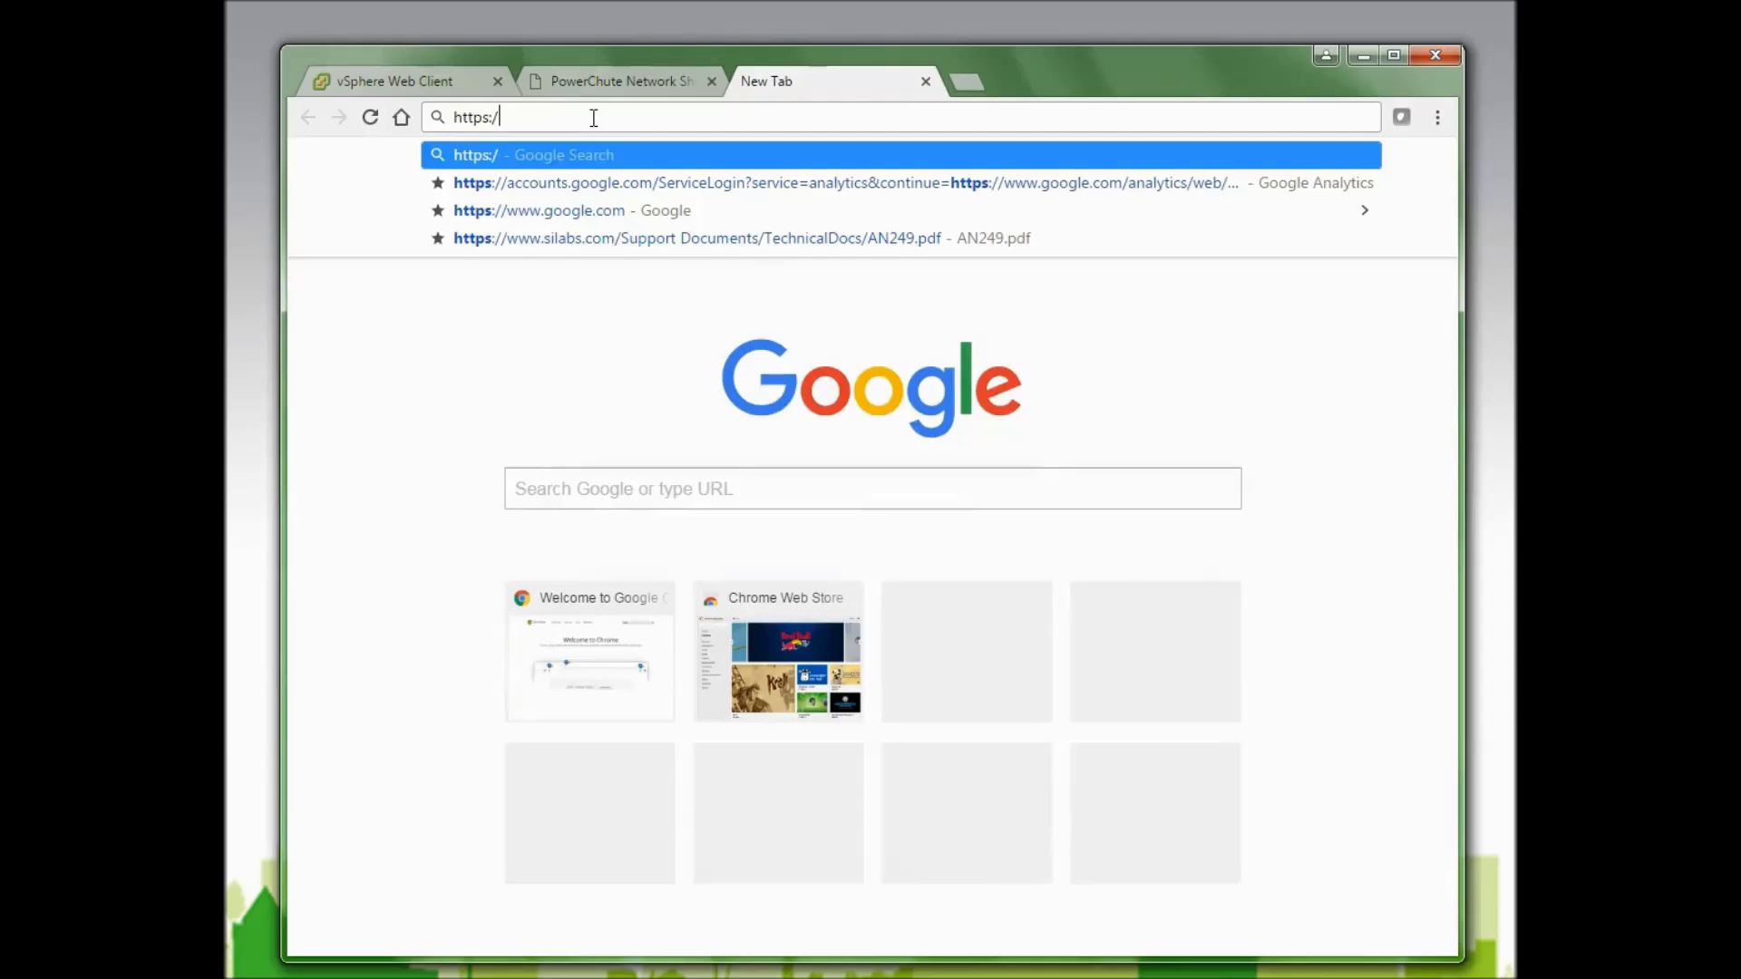
text(/10.218)
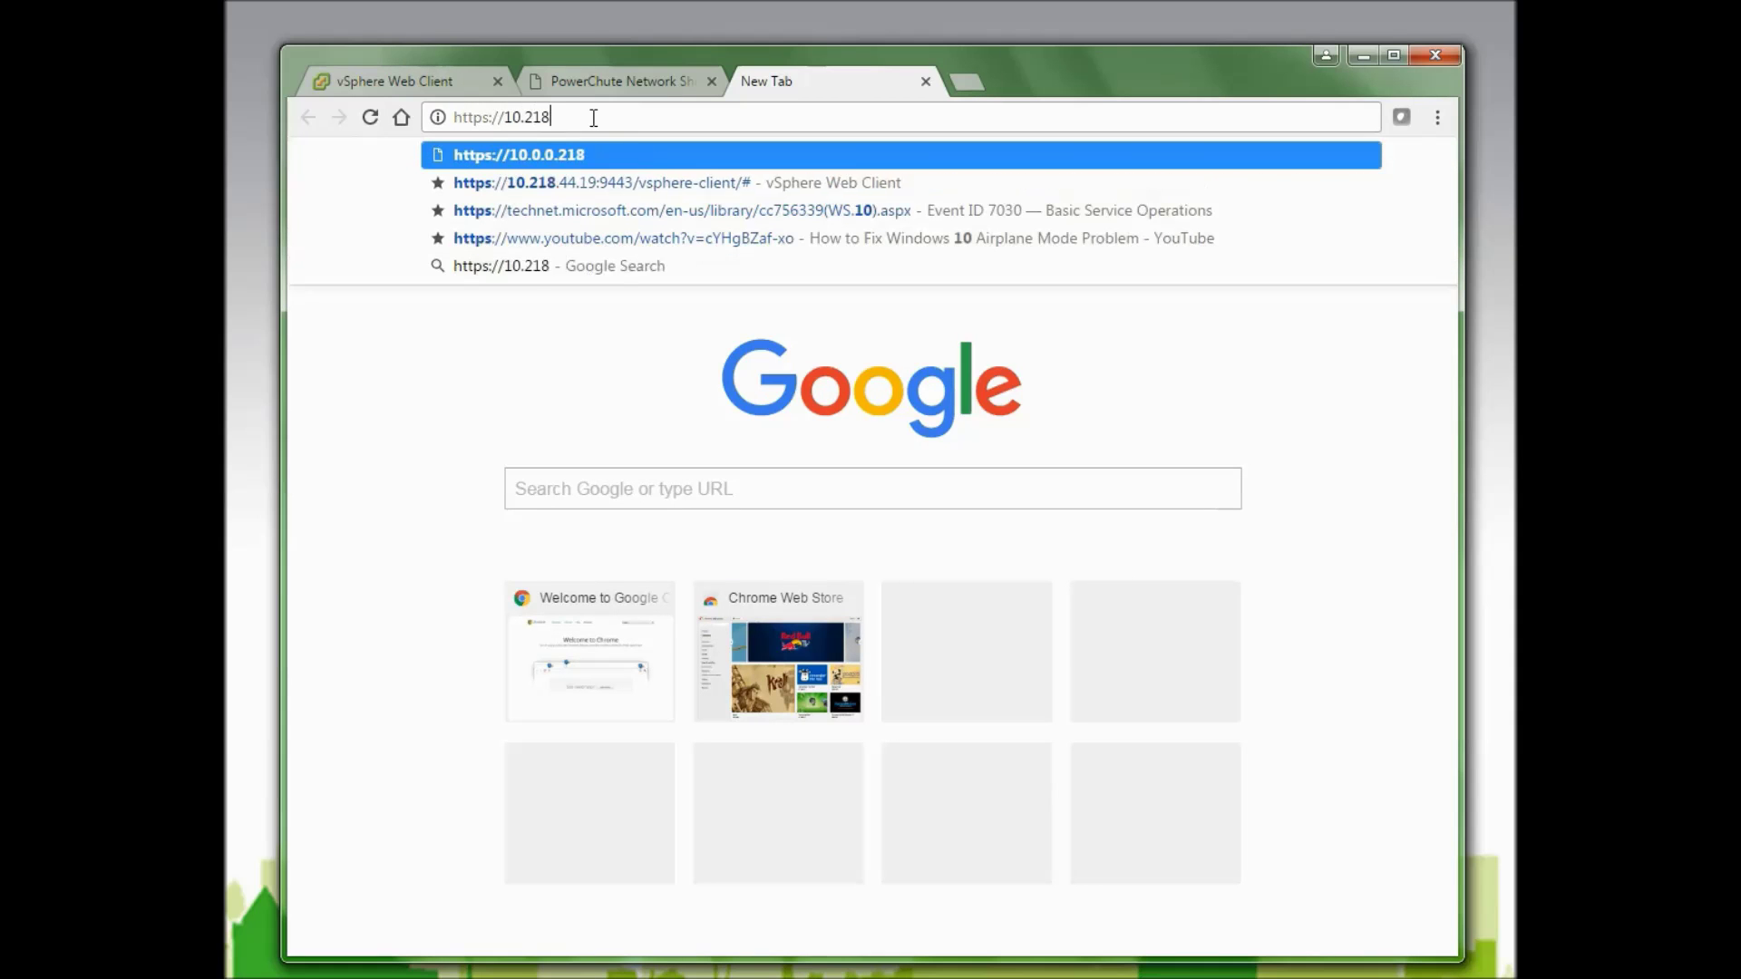
text(.45.217)
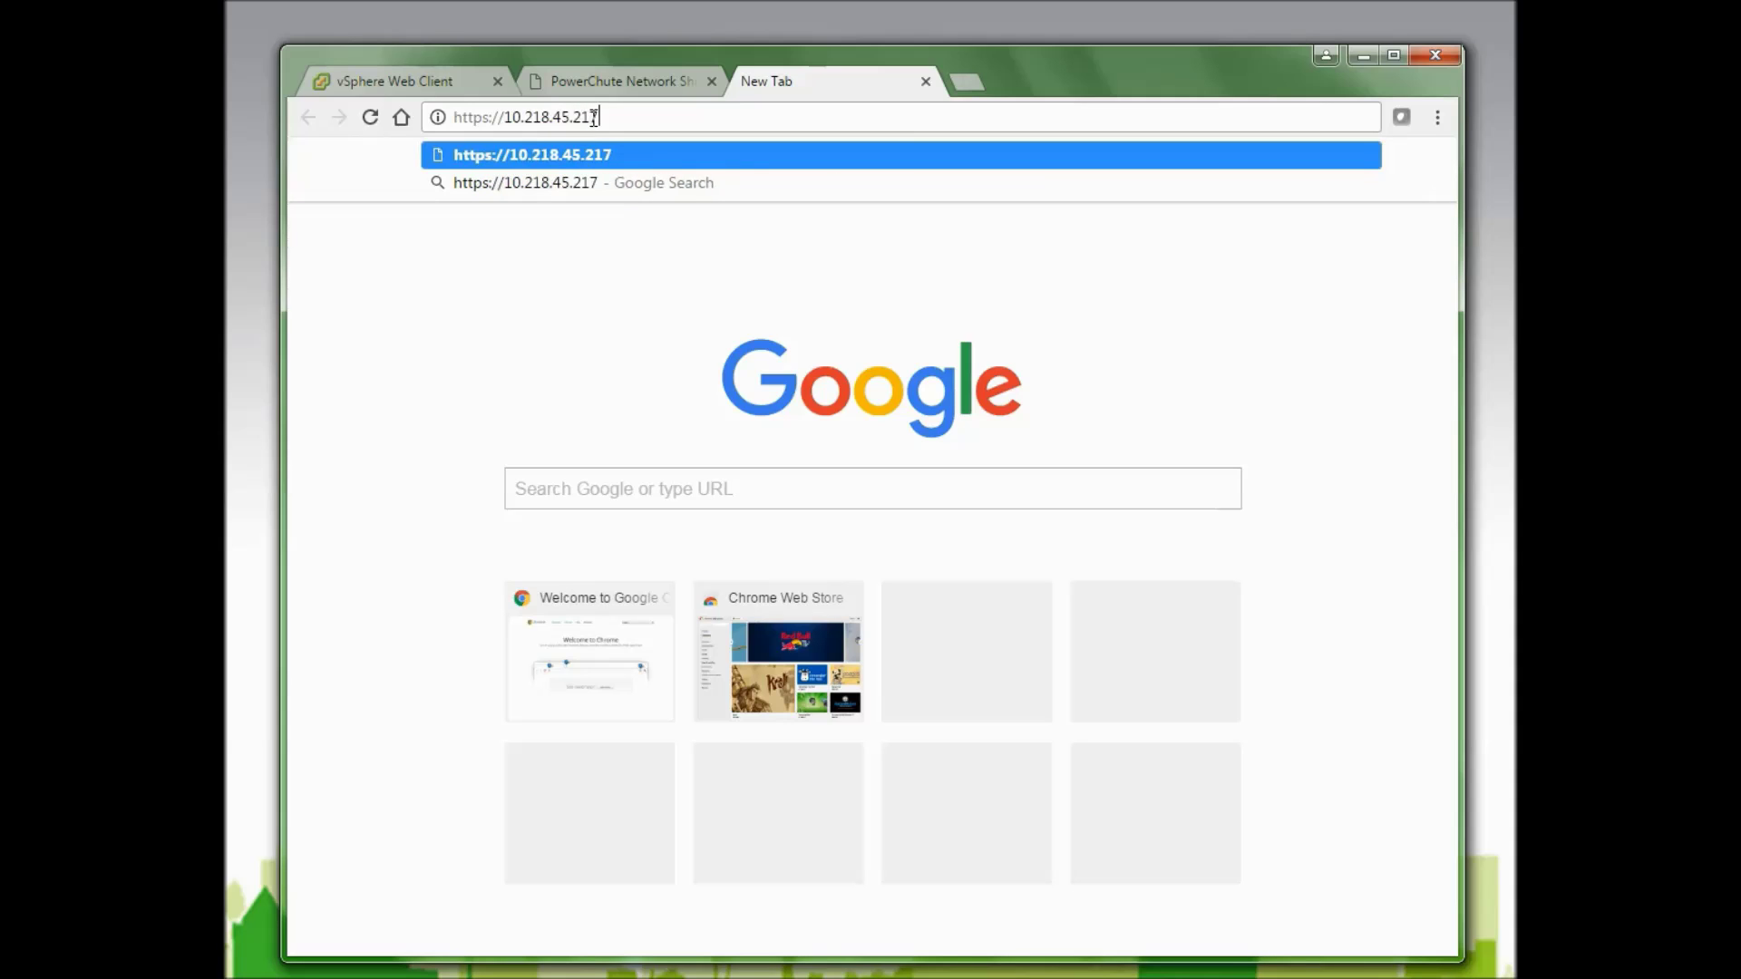
text(:6547)
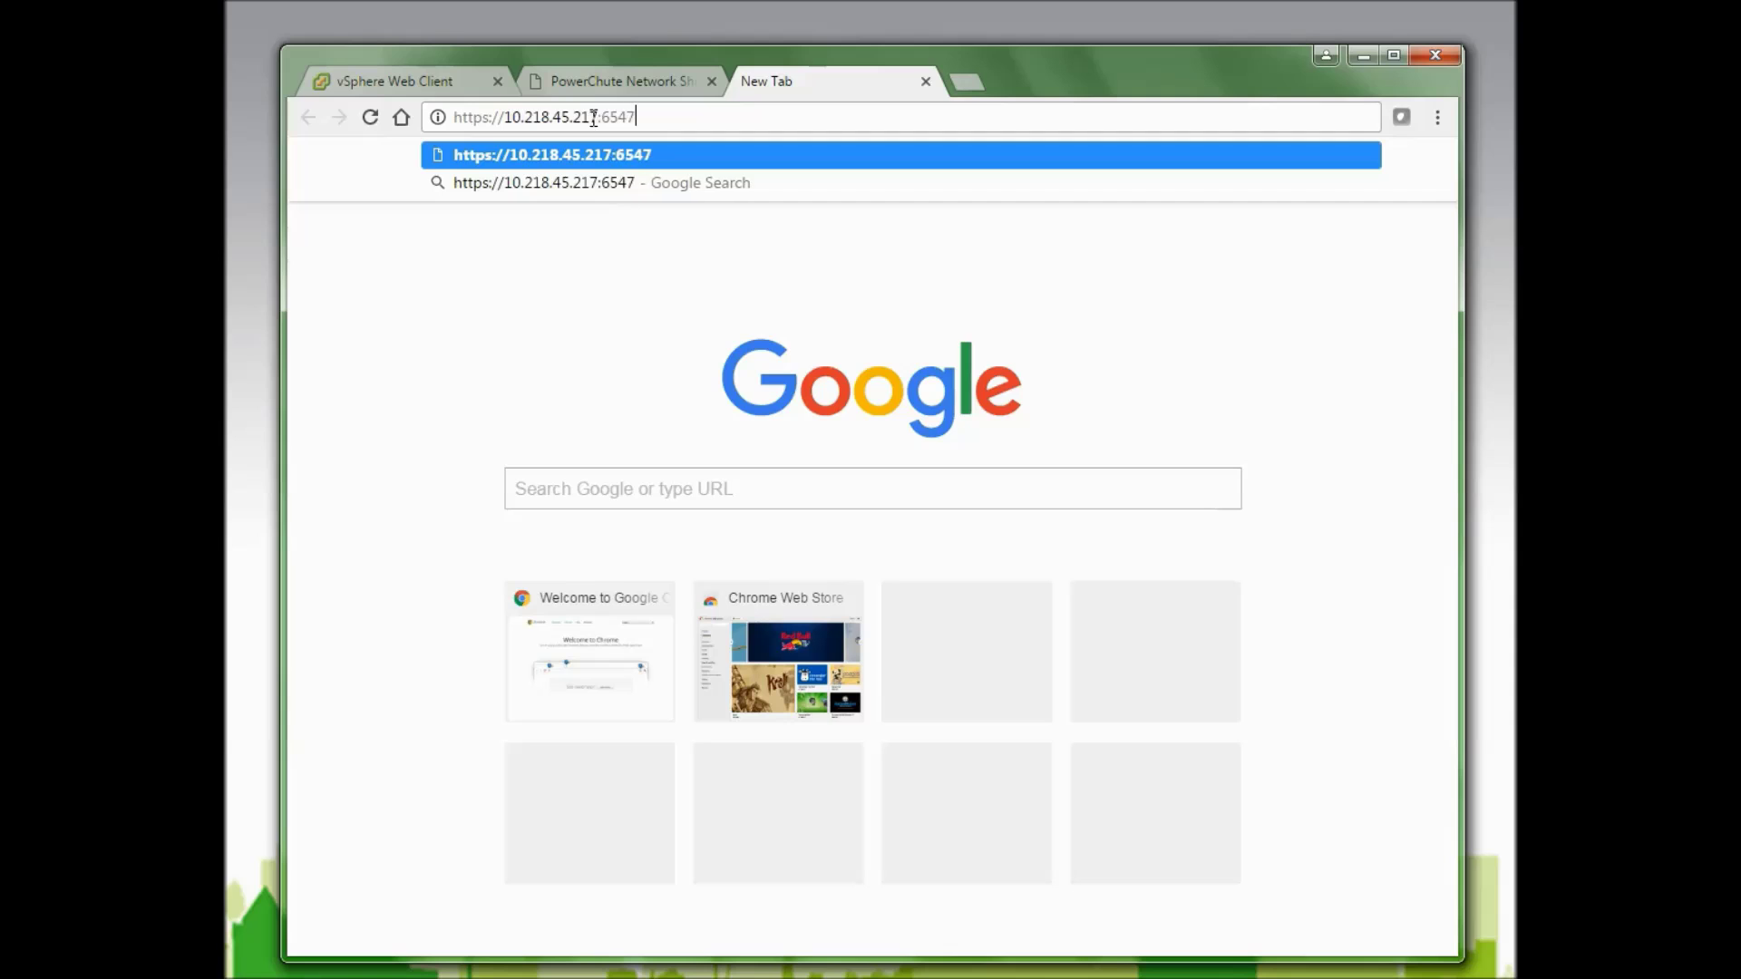
key(Return)
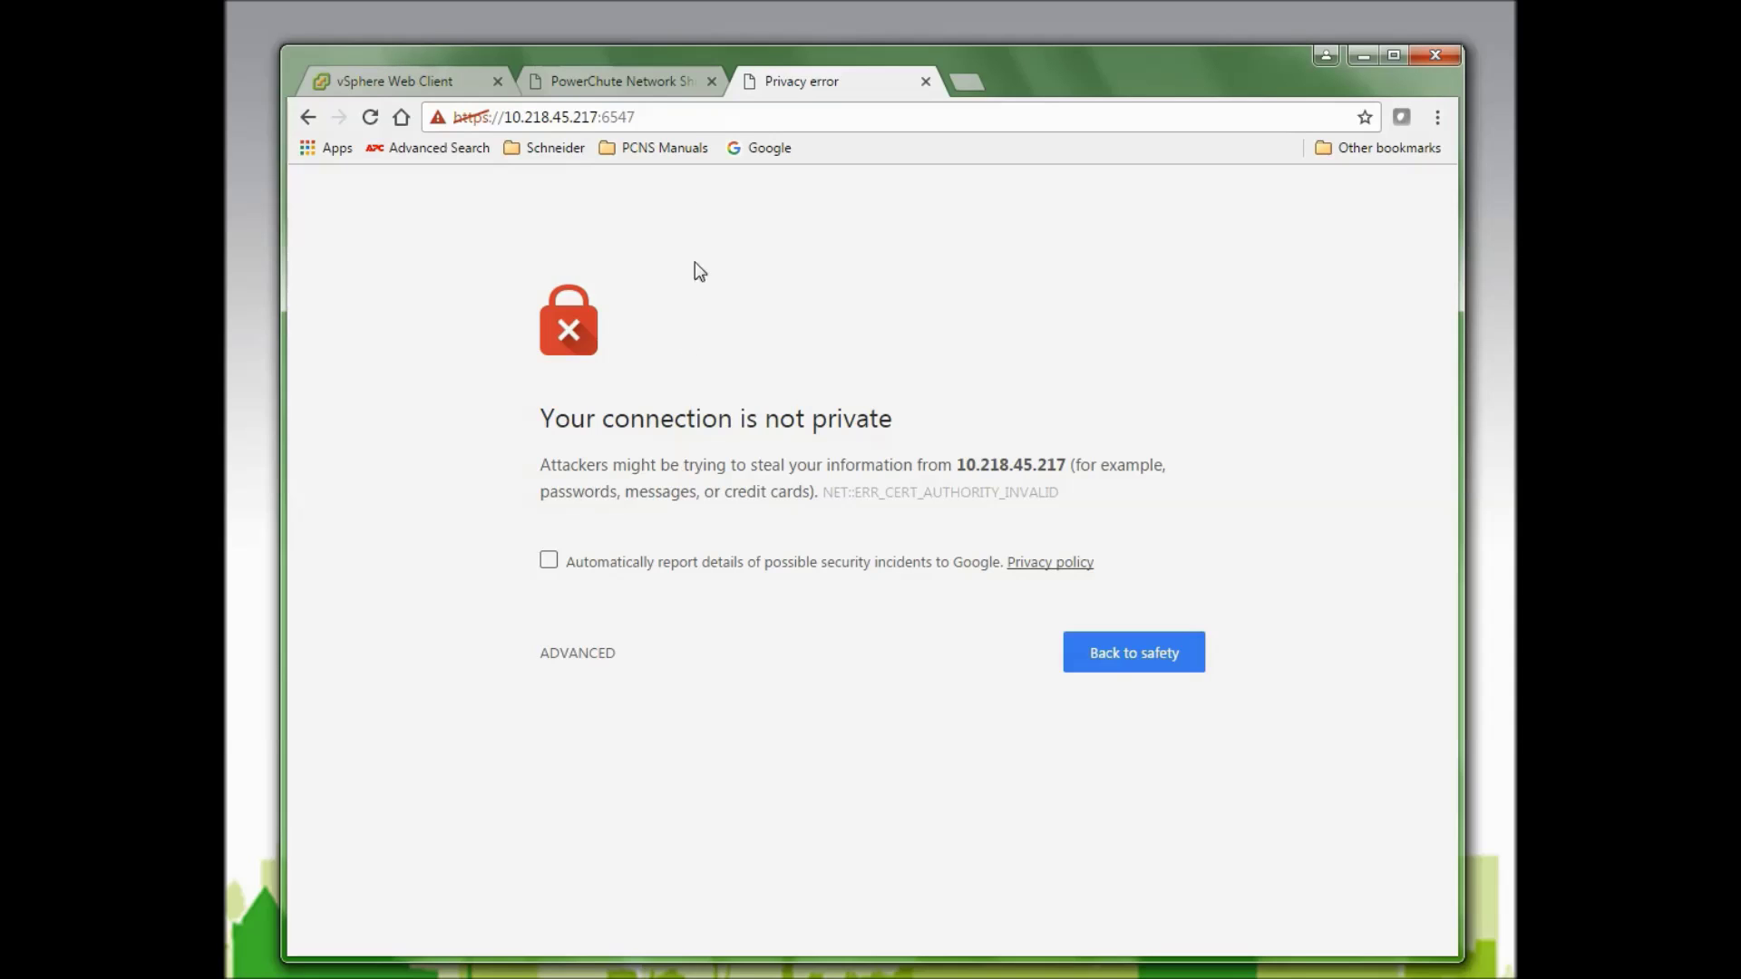
Bypass the certificate warning by proceeding to 10.218.45.217 (unsafe).
click(595, 652)
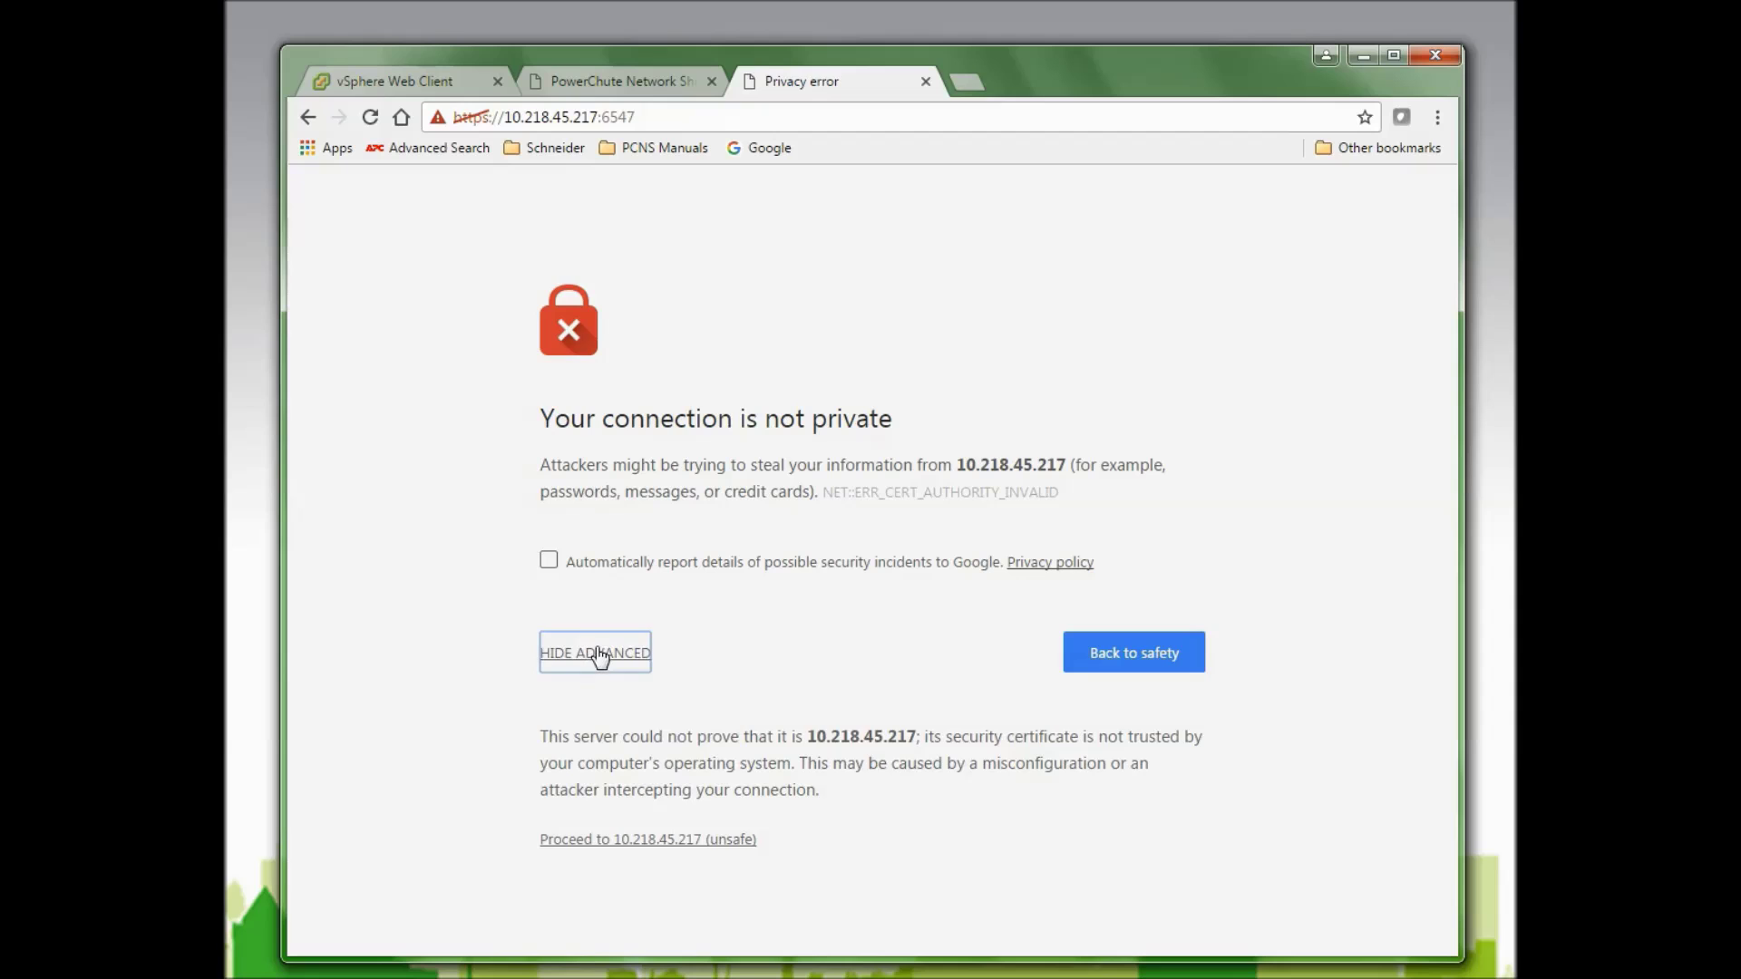
click(630, 840)
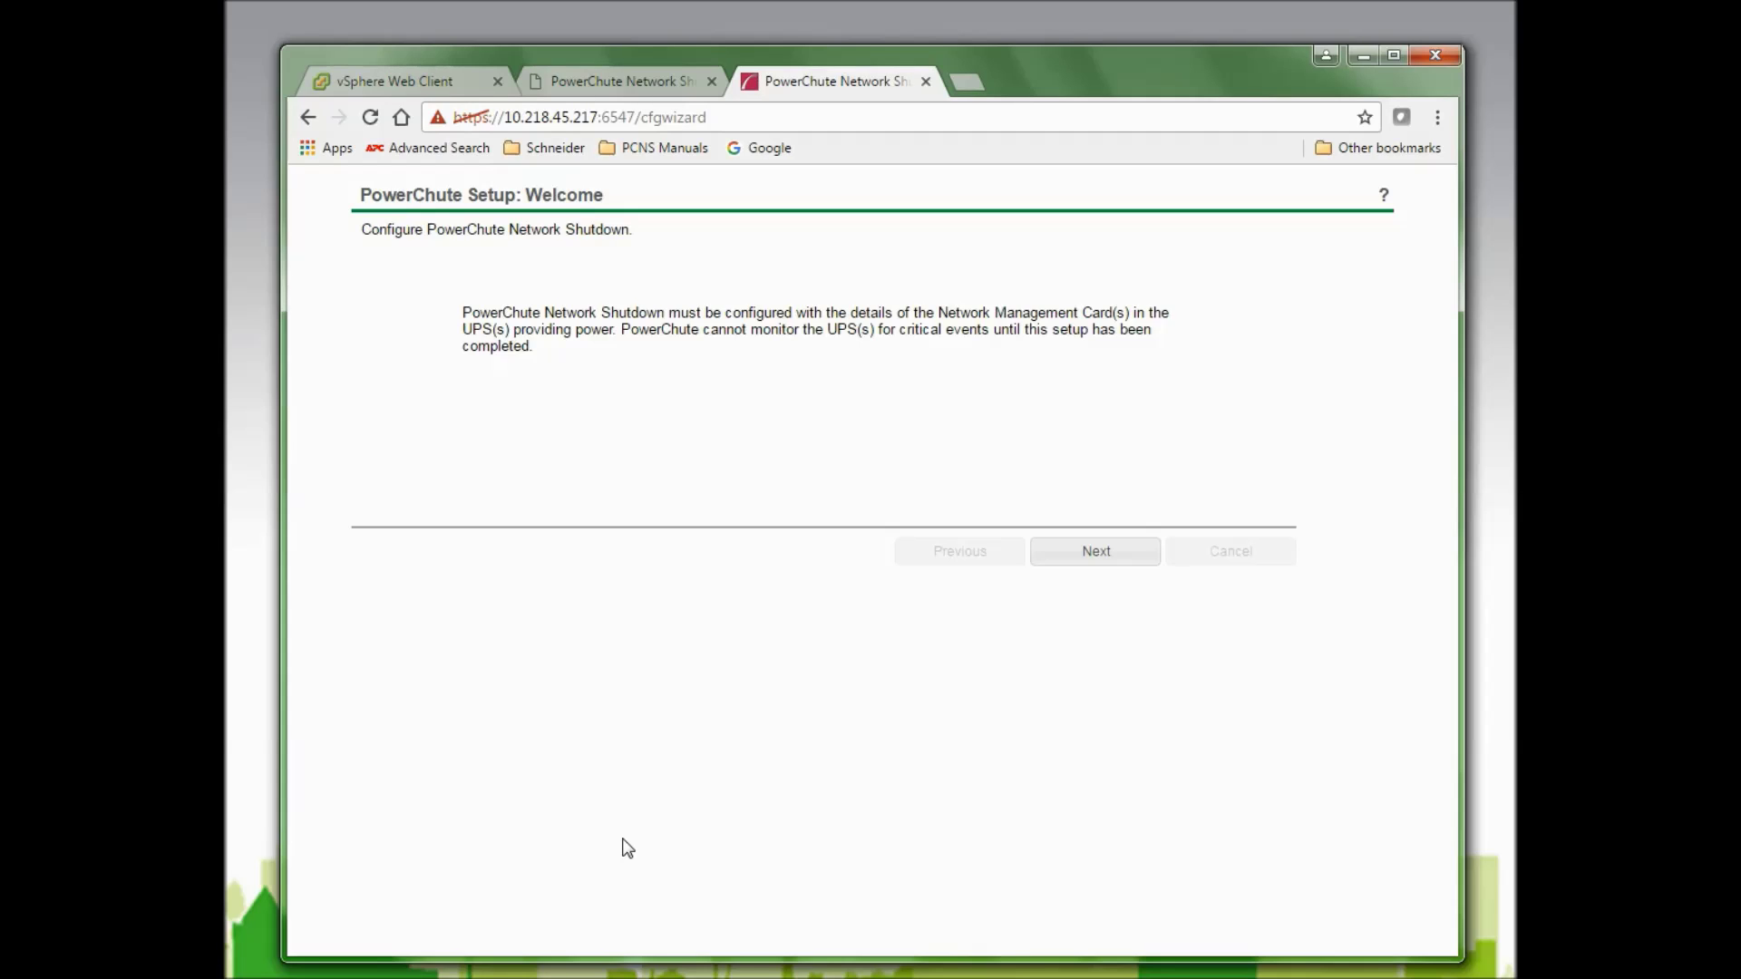
Pass the Welcome page and accept IPv4, checking registrable IP addresses in the other tab.
click(1100, 556)
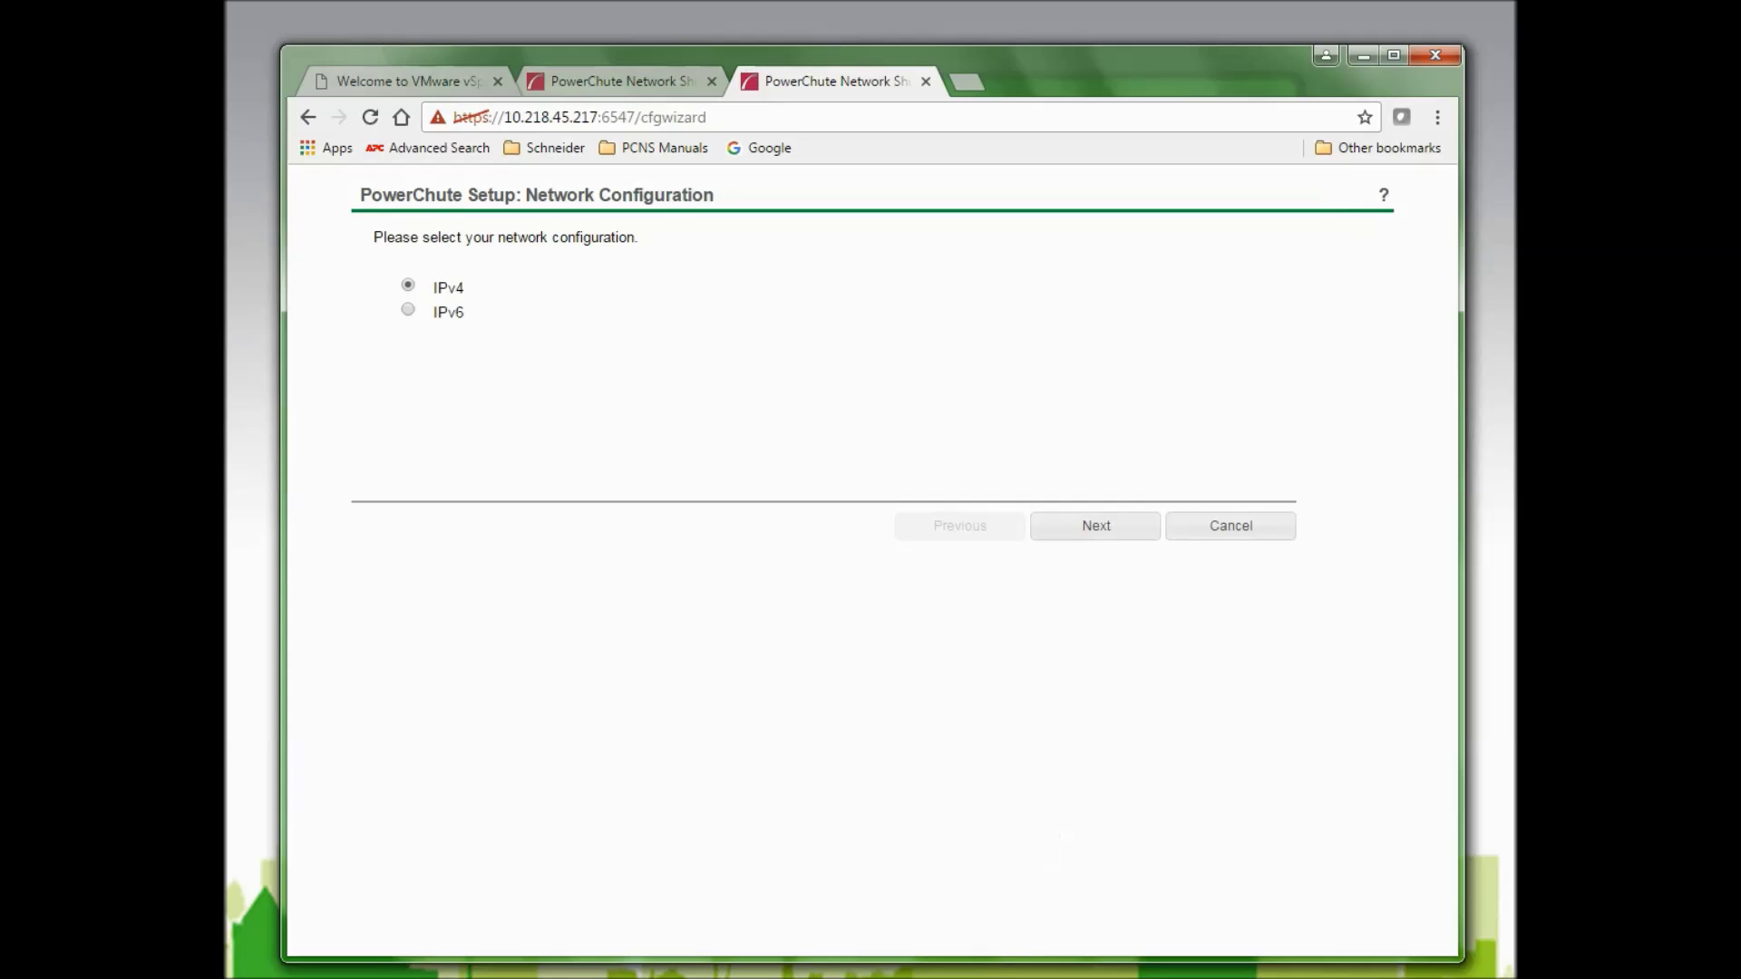
click(605, 94)
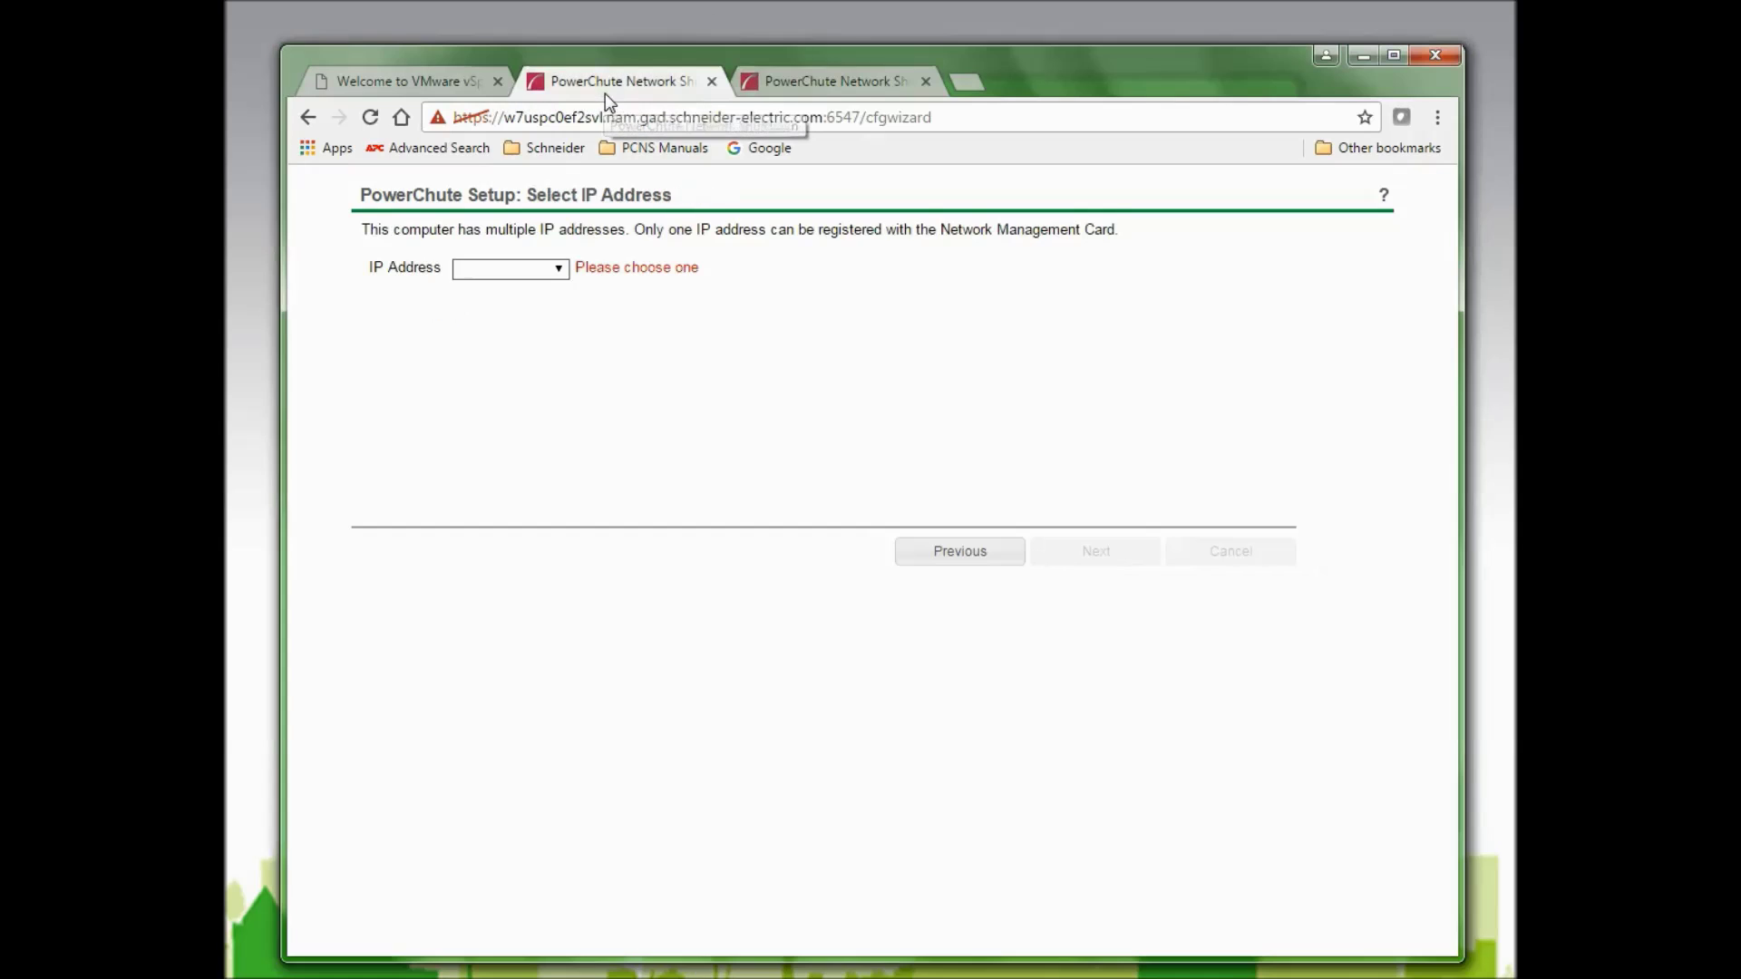
click(559, 269)
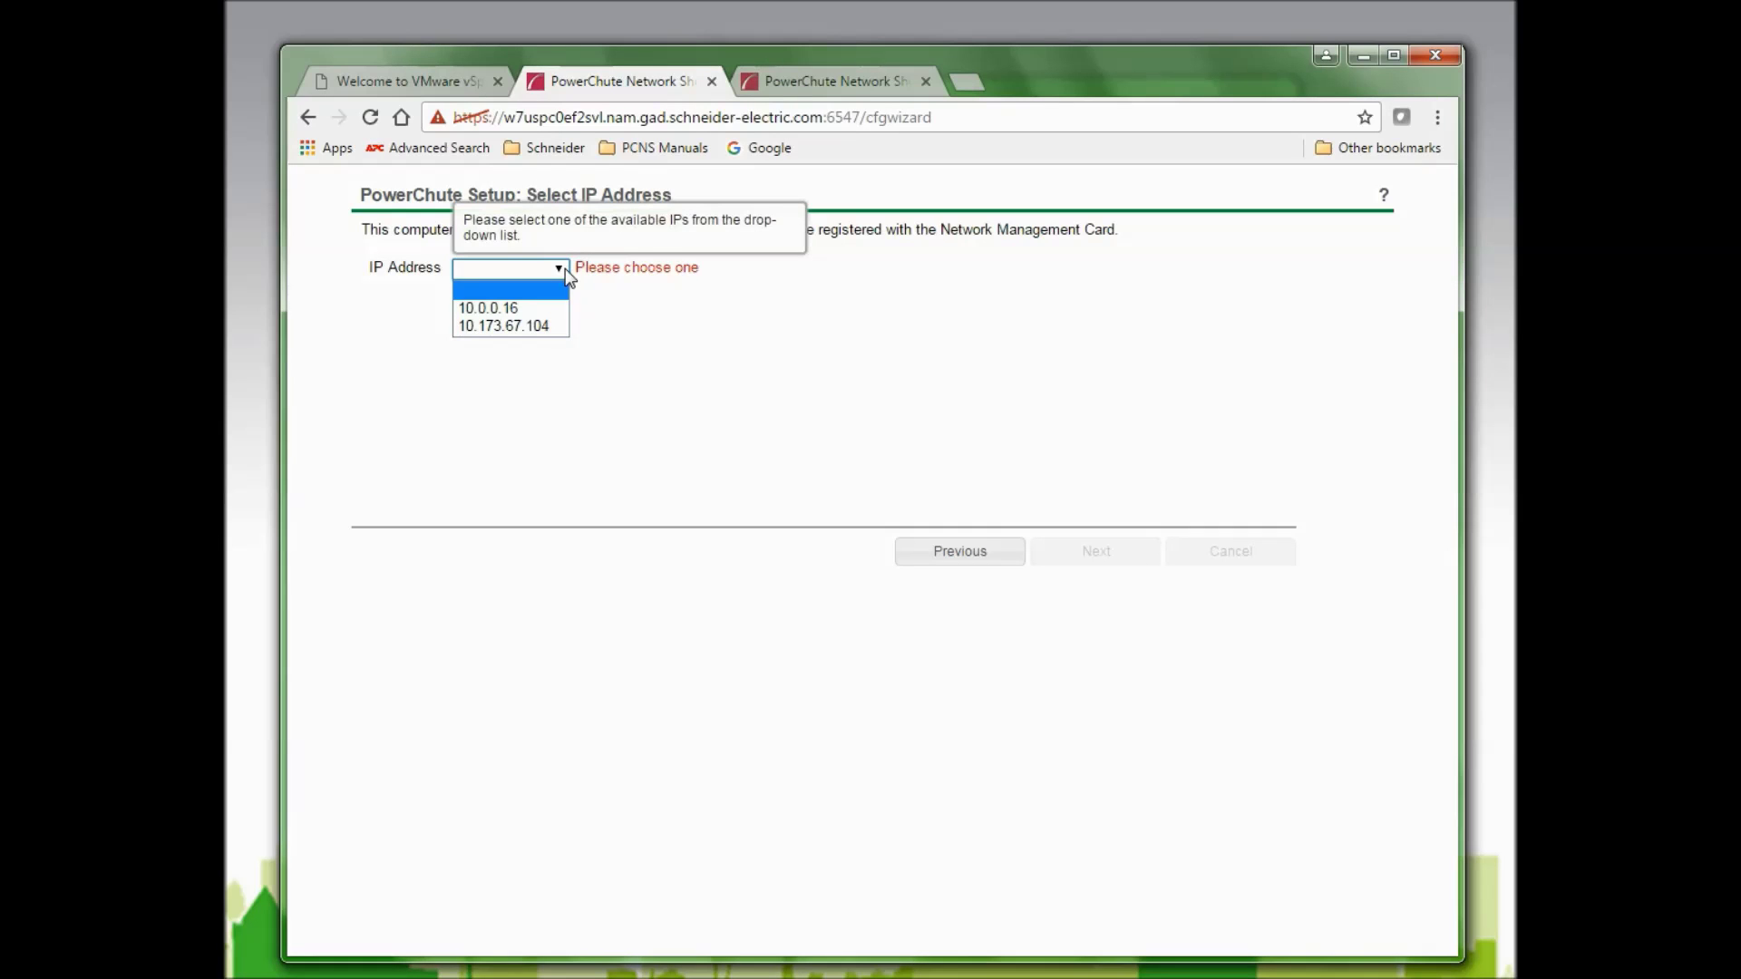
click(776, 89)
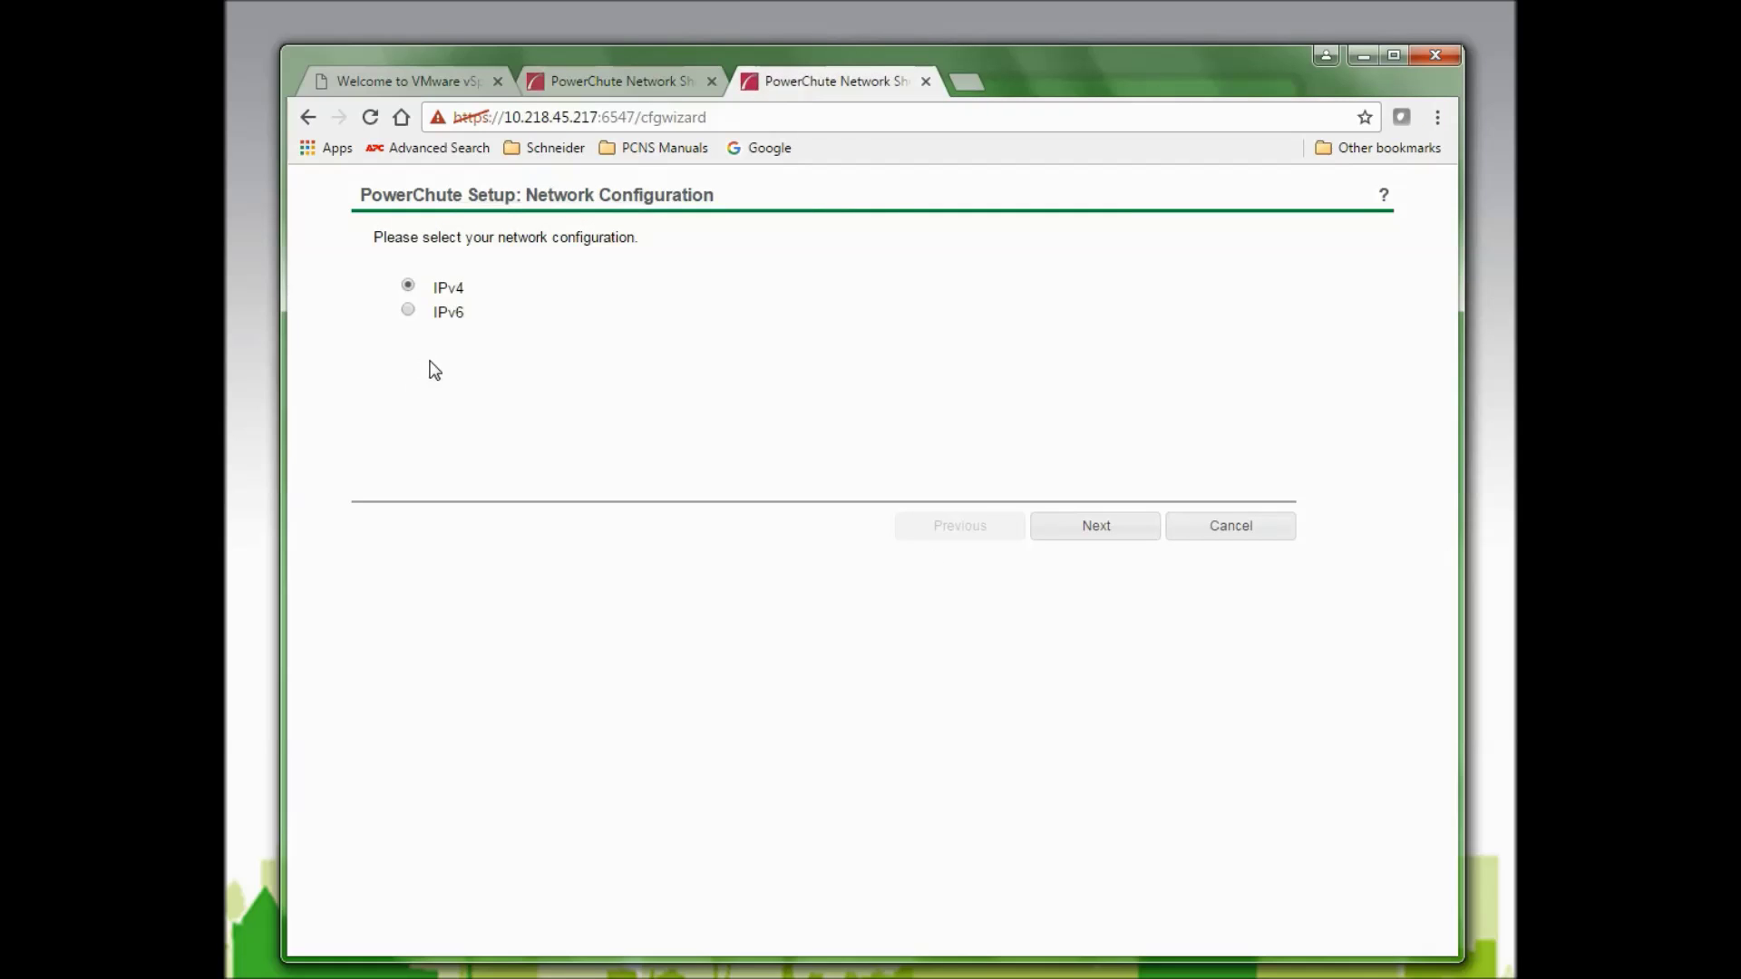
click(1081, 537)
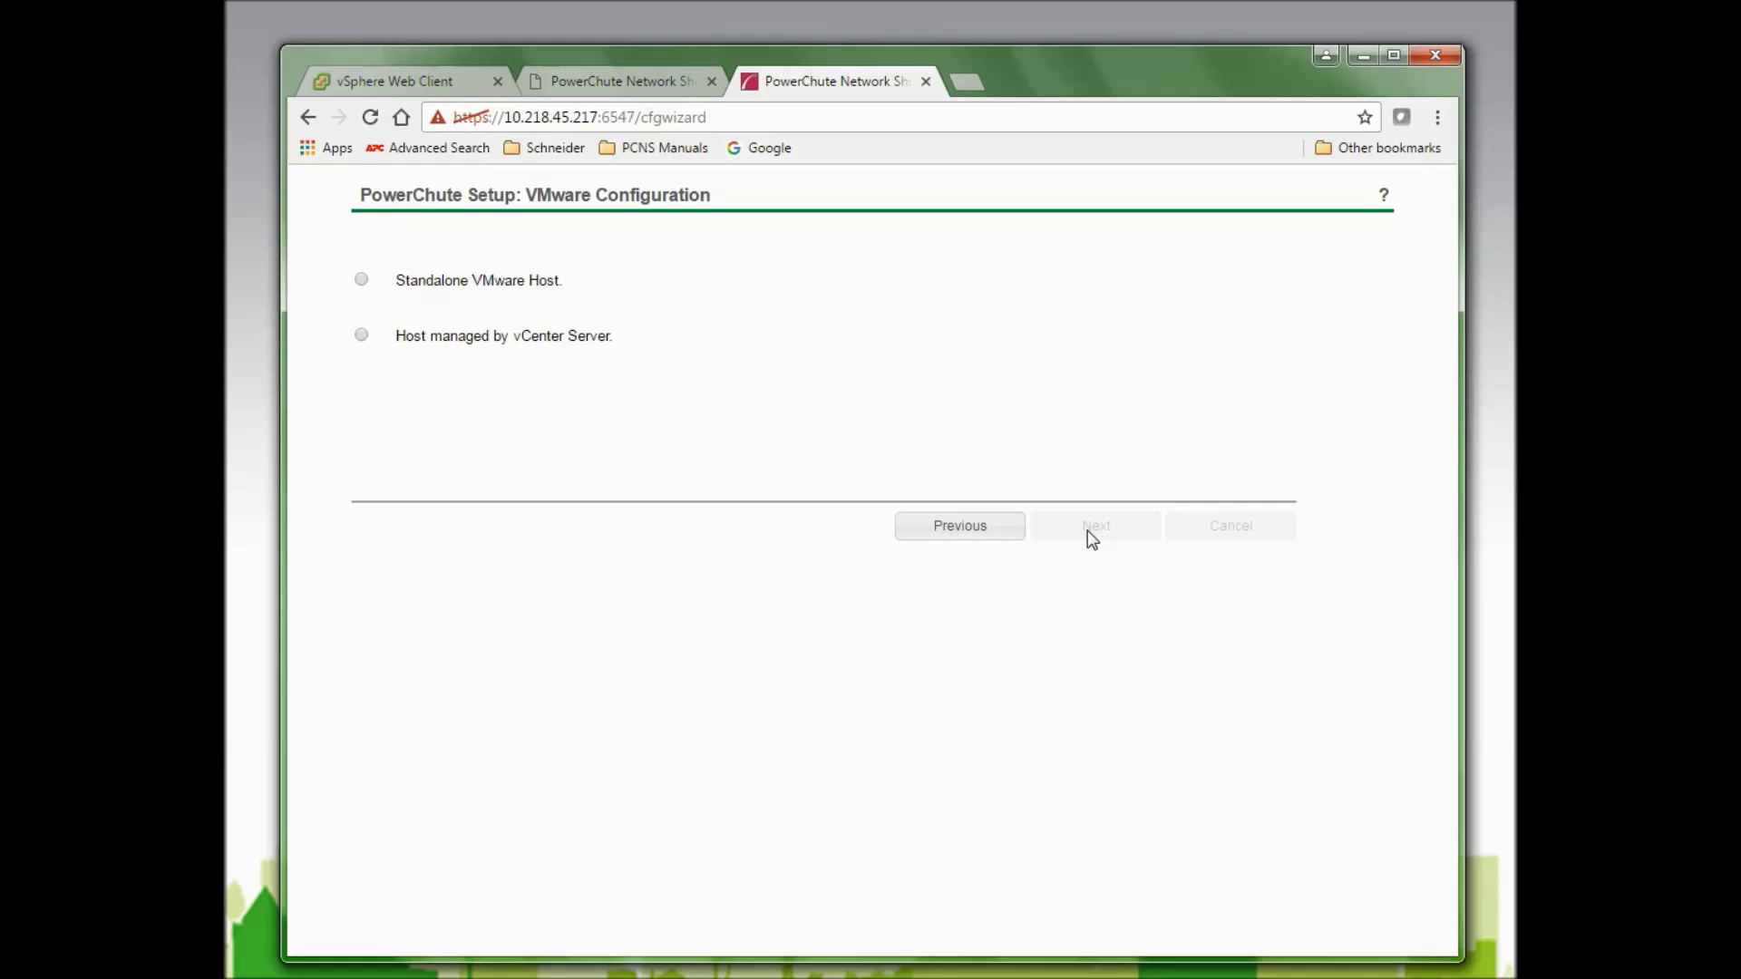
Try the Standalone VMware Host option and look over its host details form.
click(361, 280)
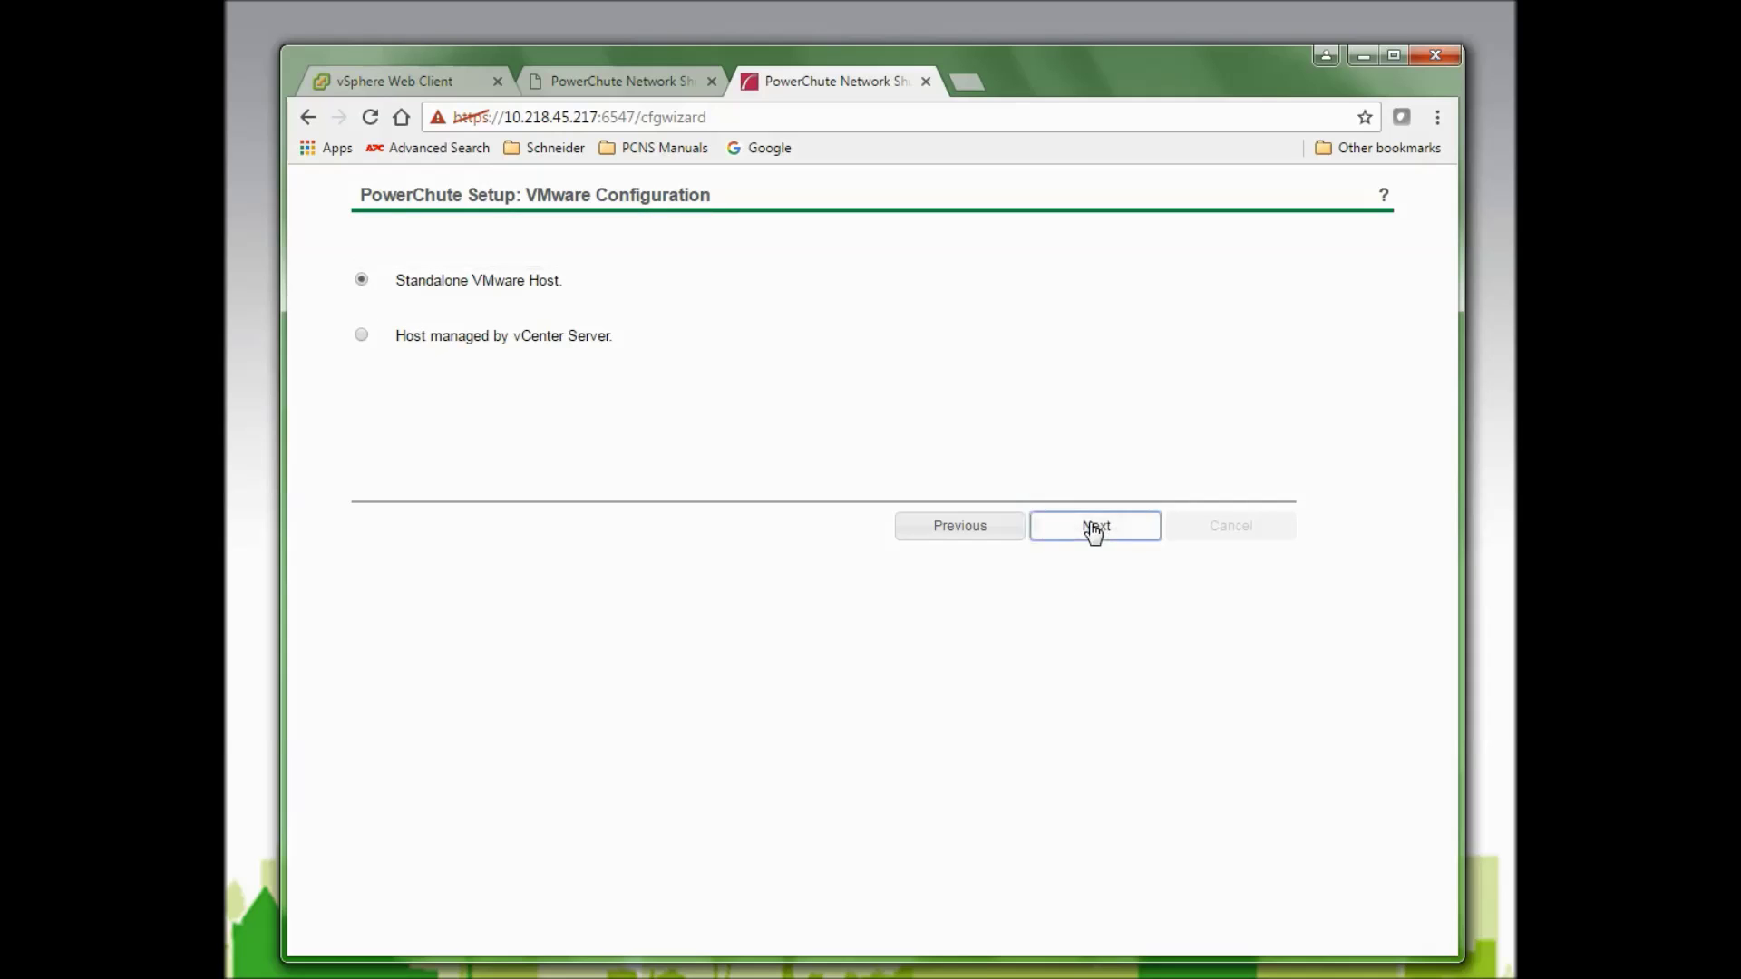
click(1095, 526)
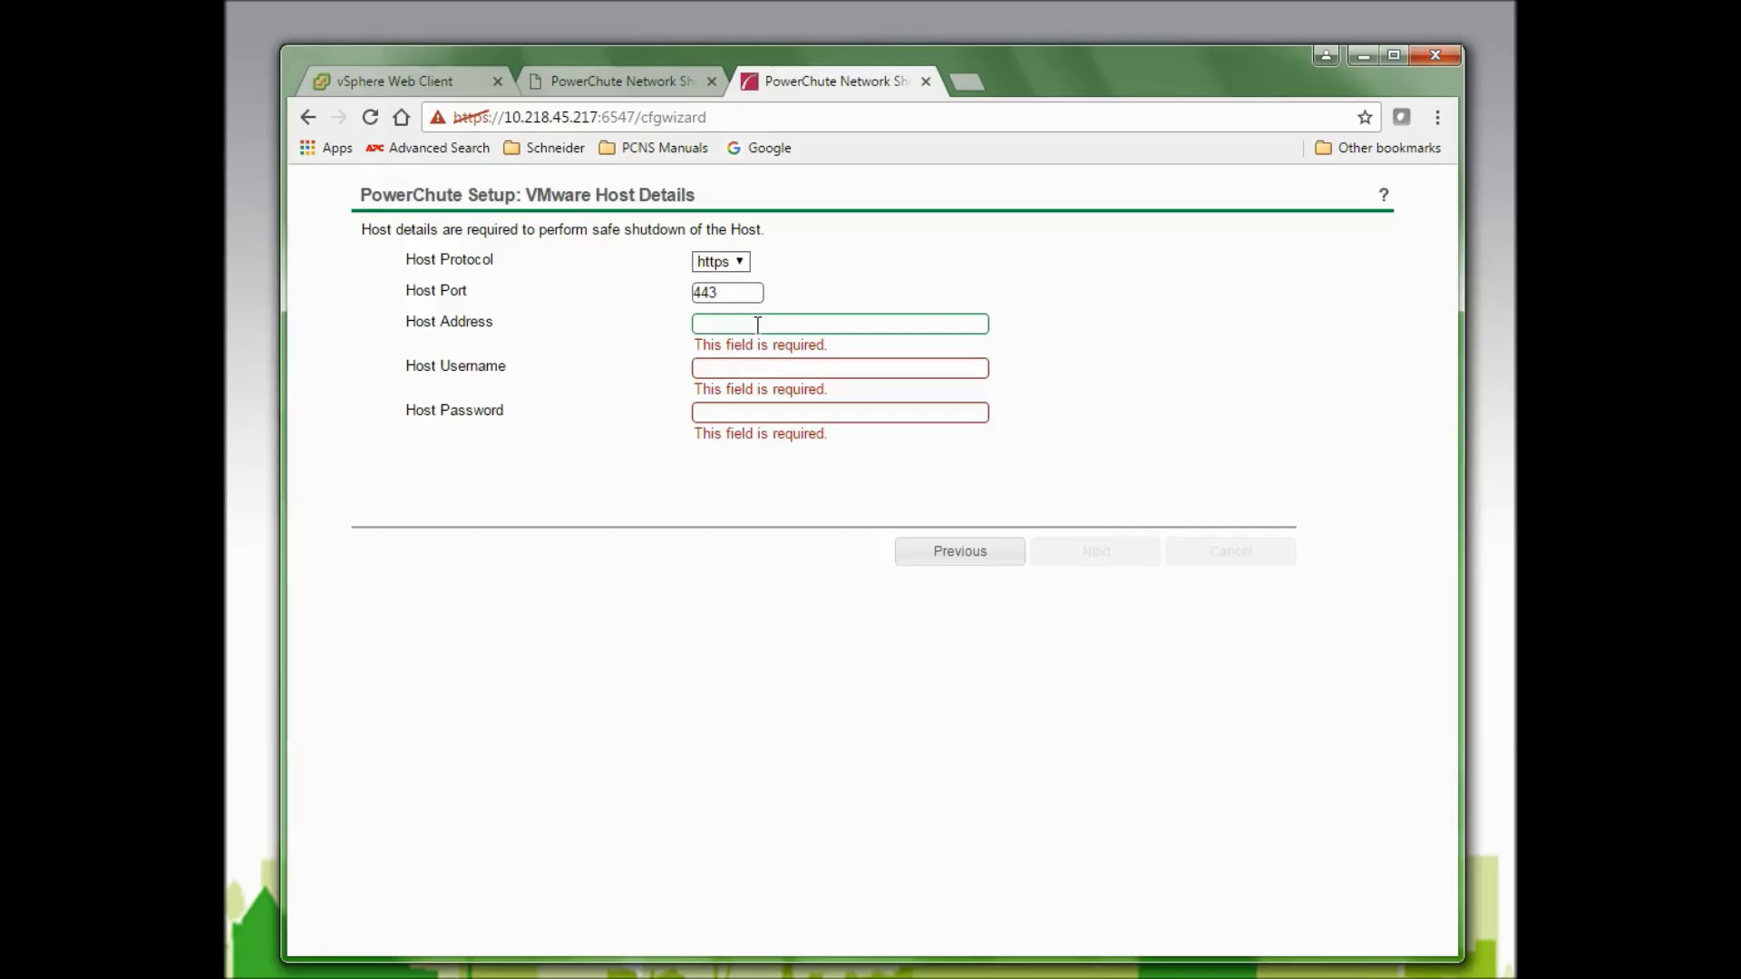
click(727, 369)
click(716, 416)
click(497, 275)
click(734, 263)
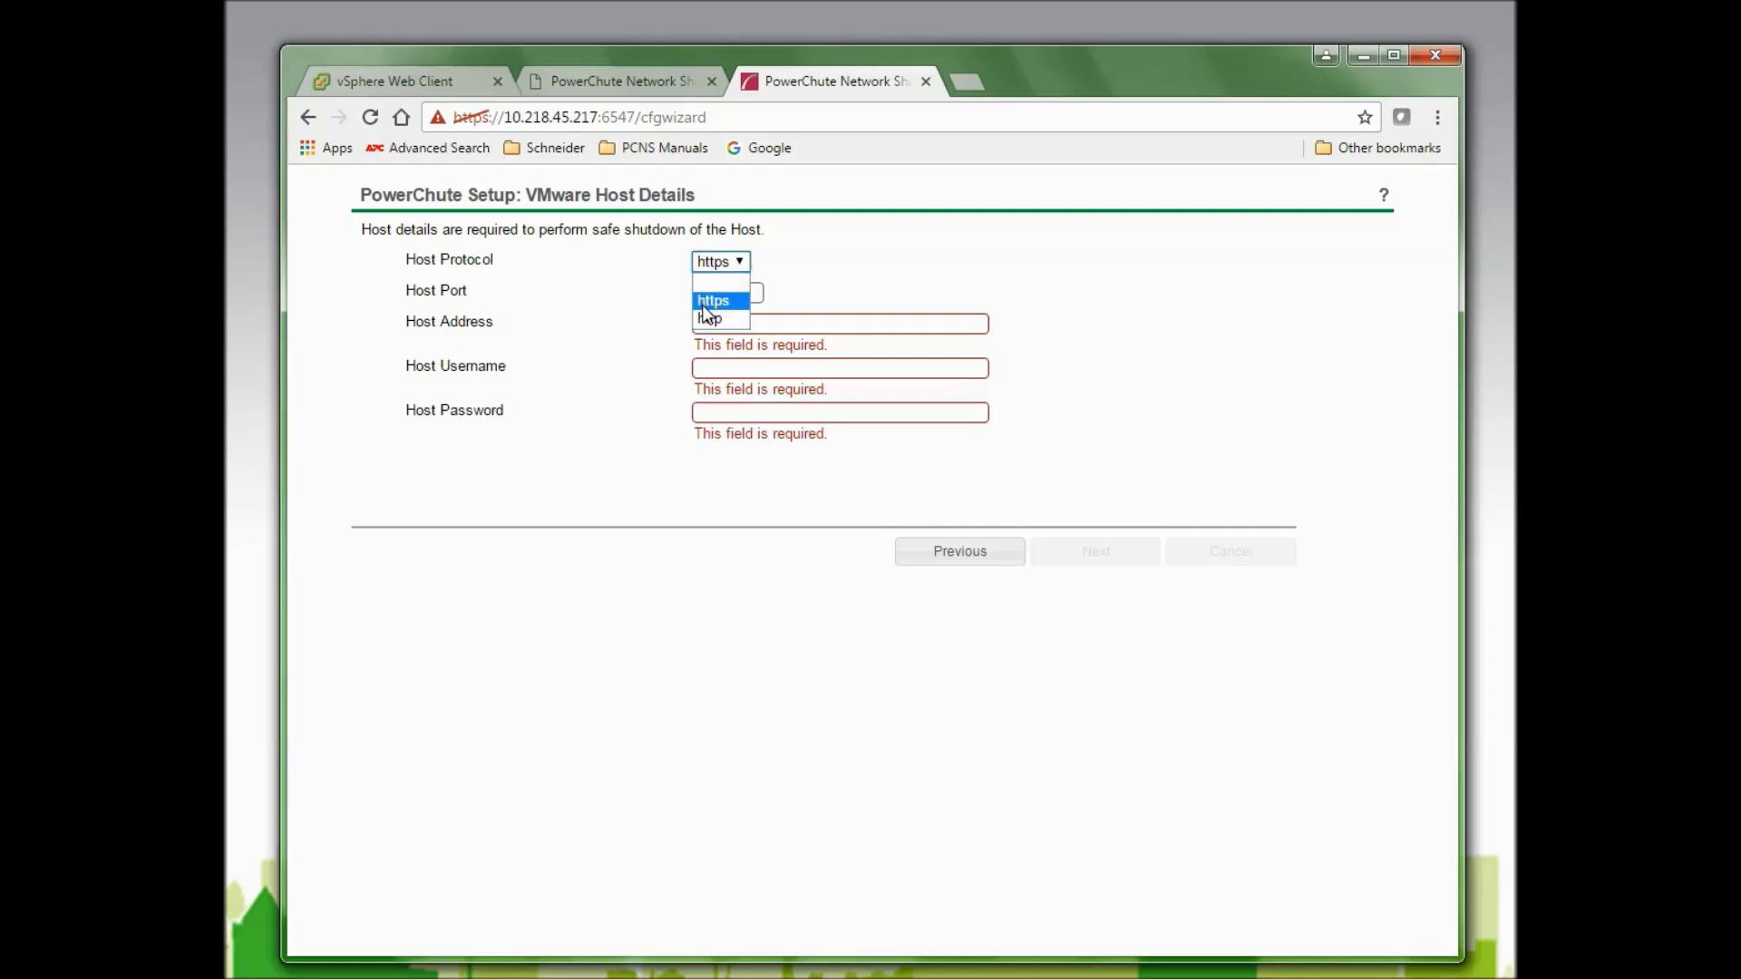
Go back and choose 'Host managed by vCenter Server' instead.
click(945, 551)
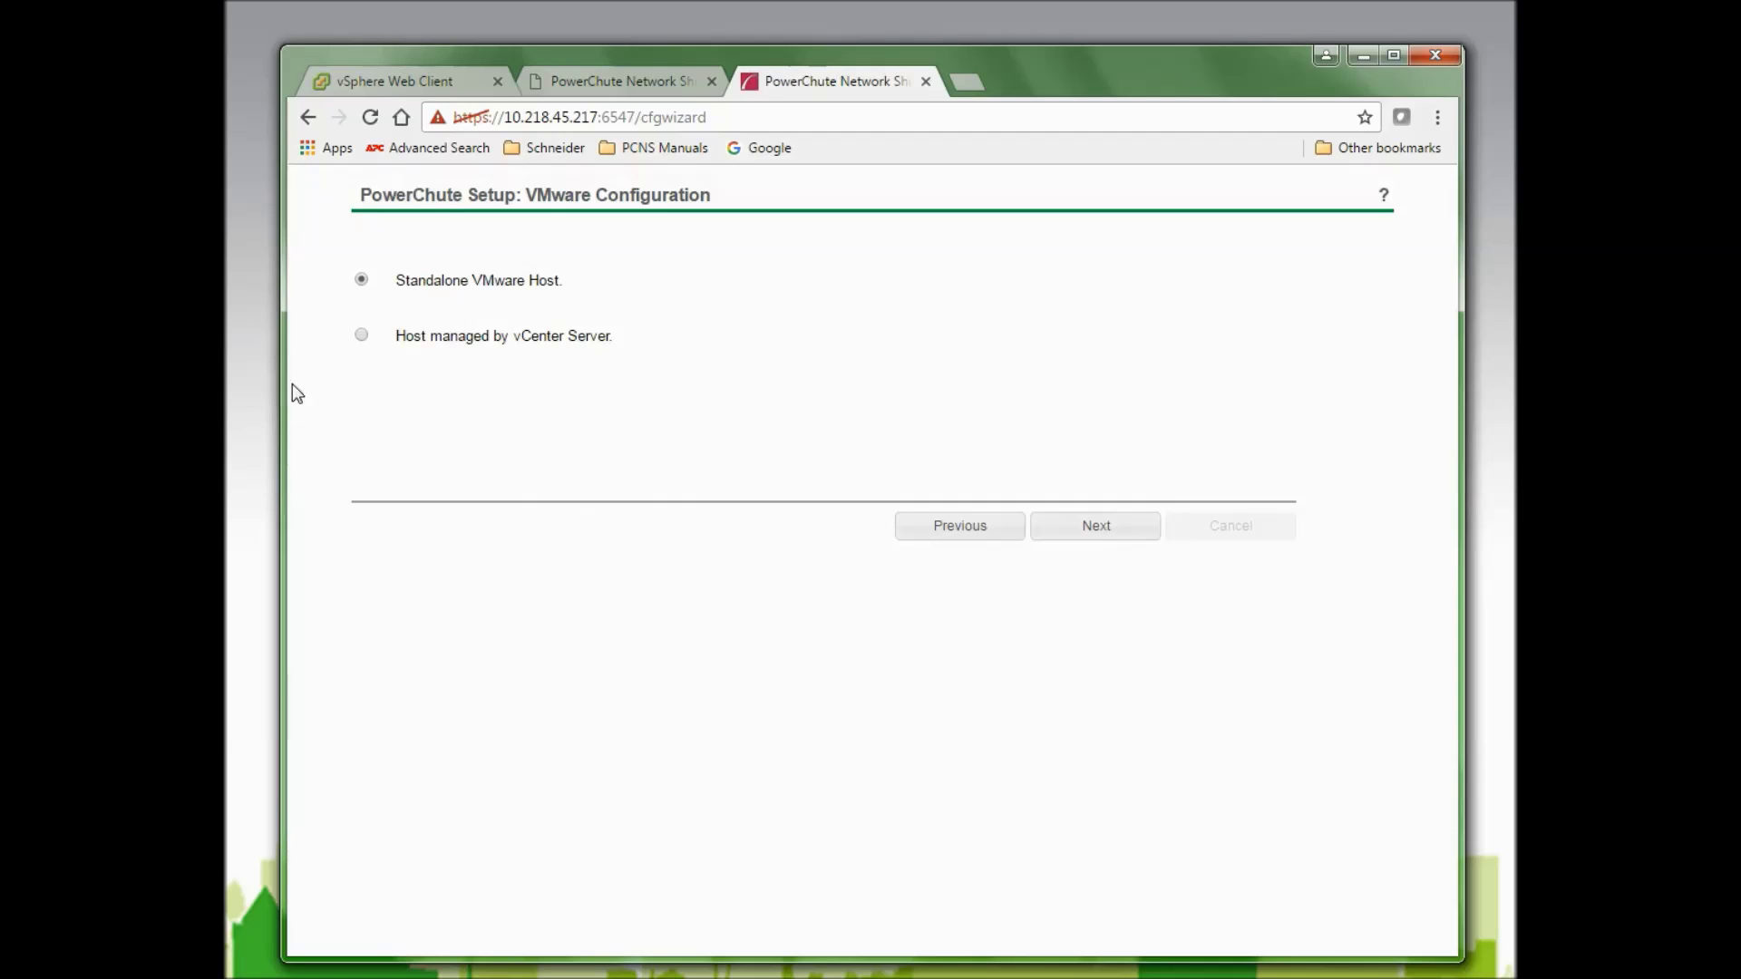
mouse_move(363, 339)
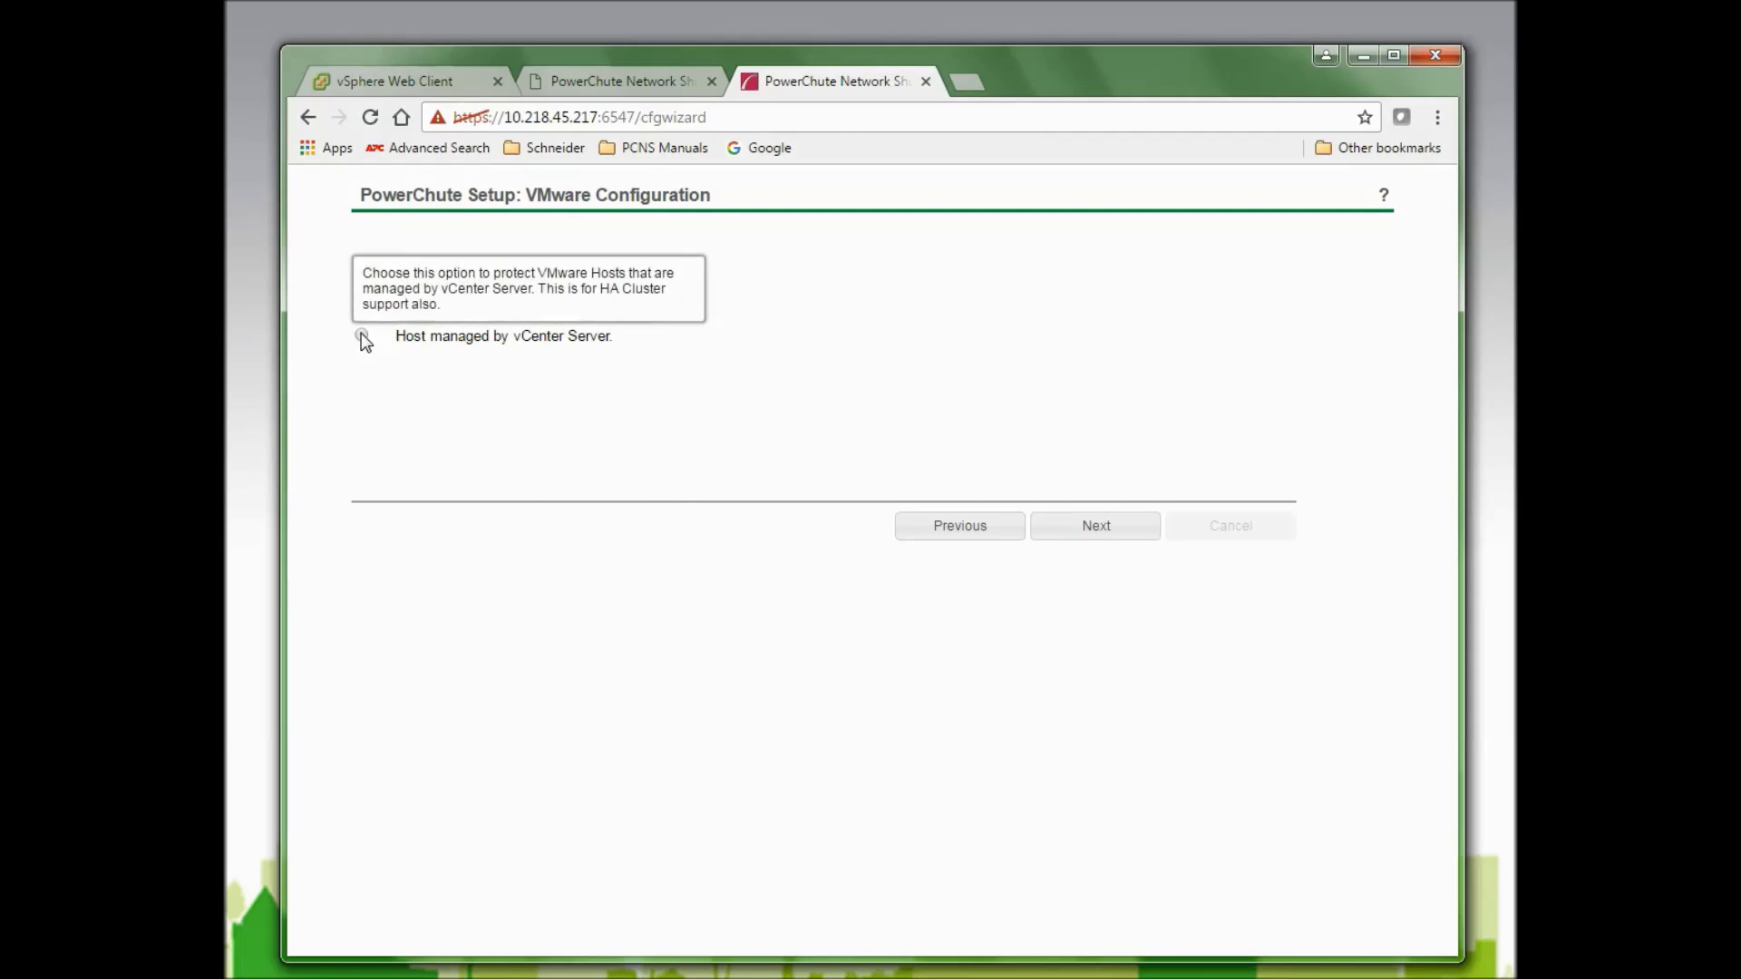
click(362, 334)
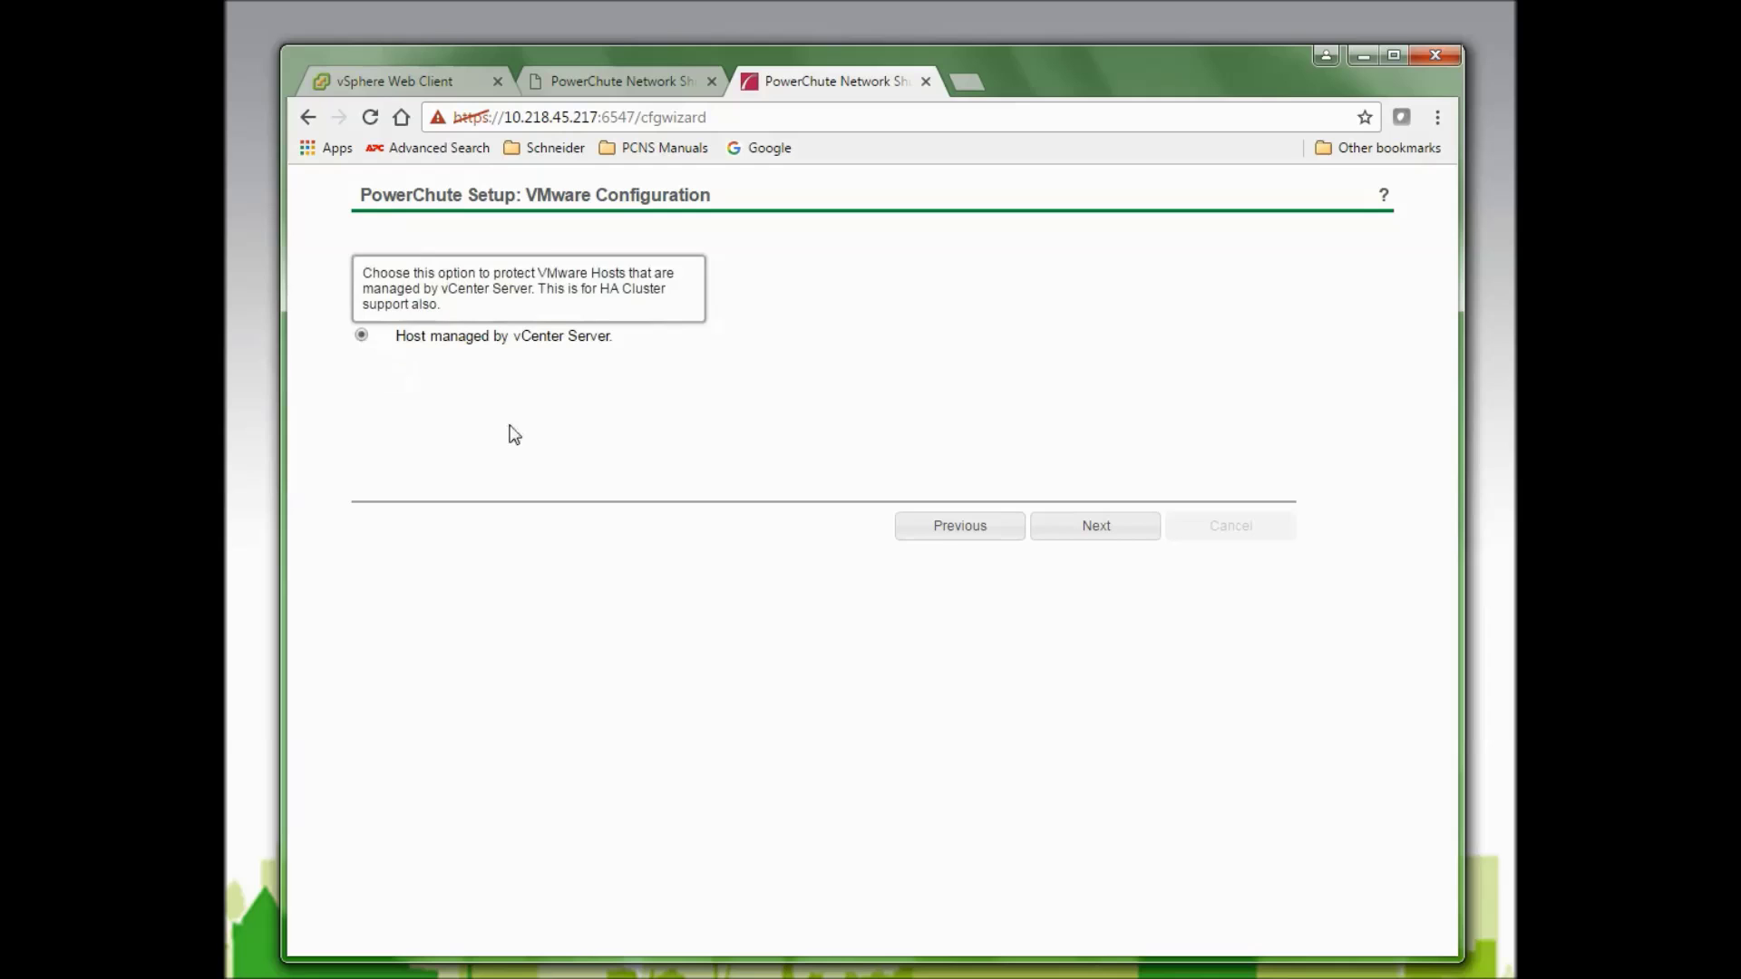
click(1074, 539)
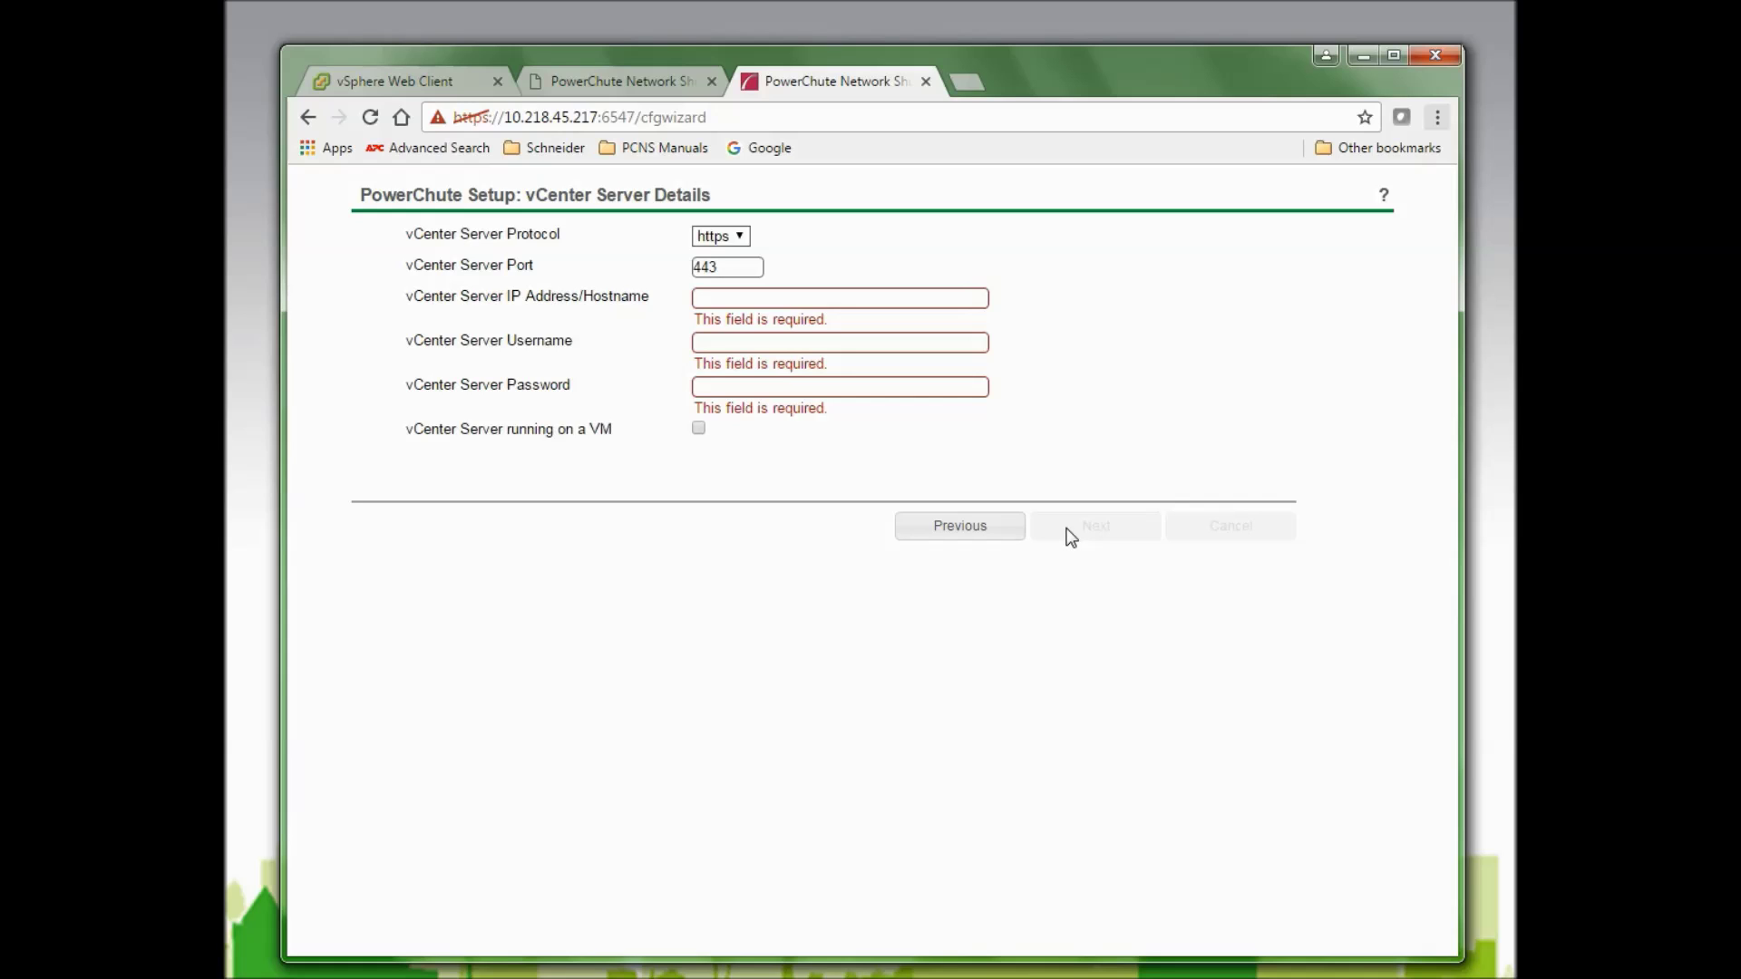
Connect to vCenter Server 10.218.44.19 using the vCenter username and password.
click(785, 300)
text(10.218.44.)
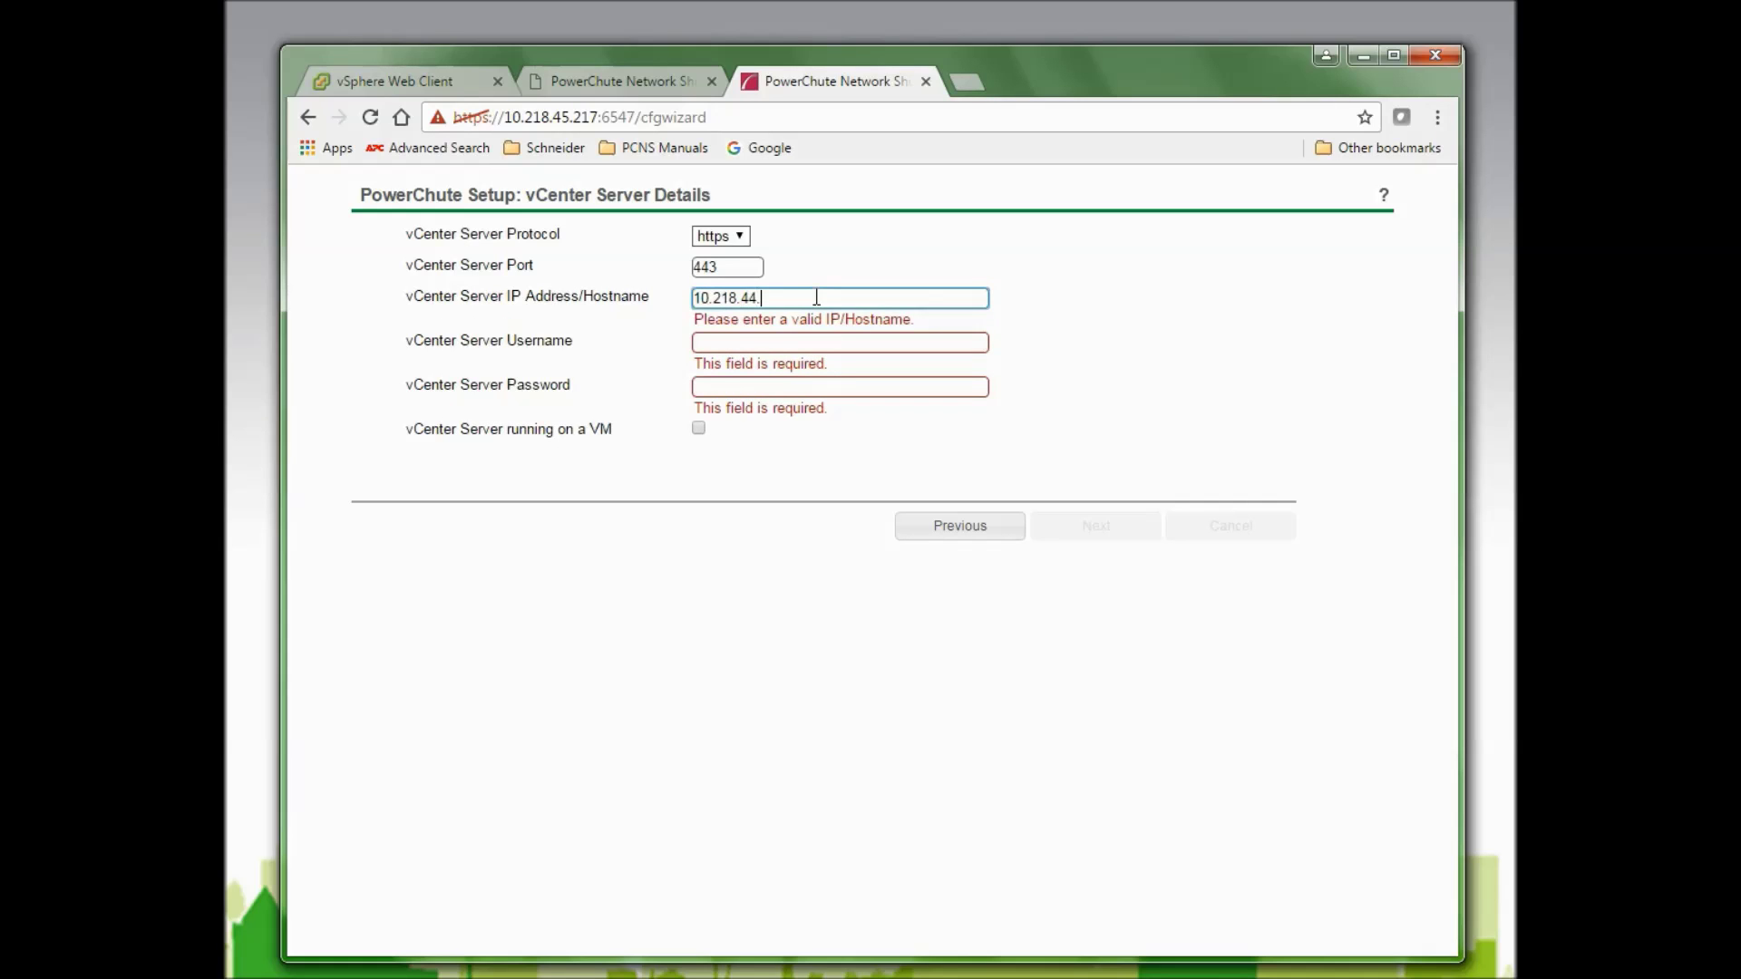
text(19)
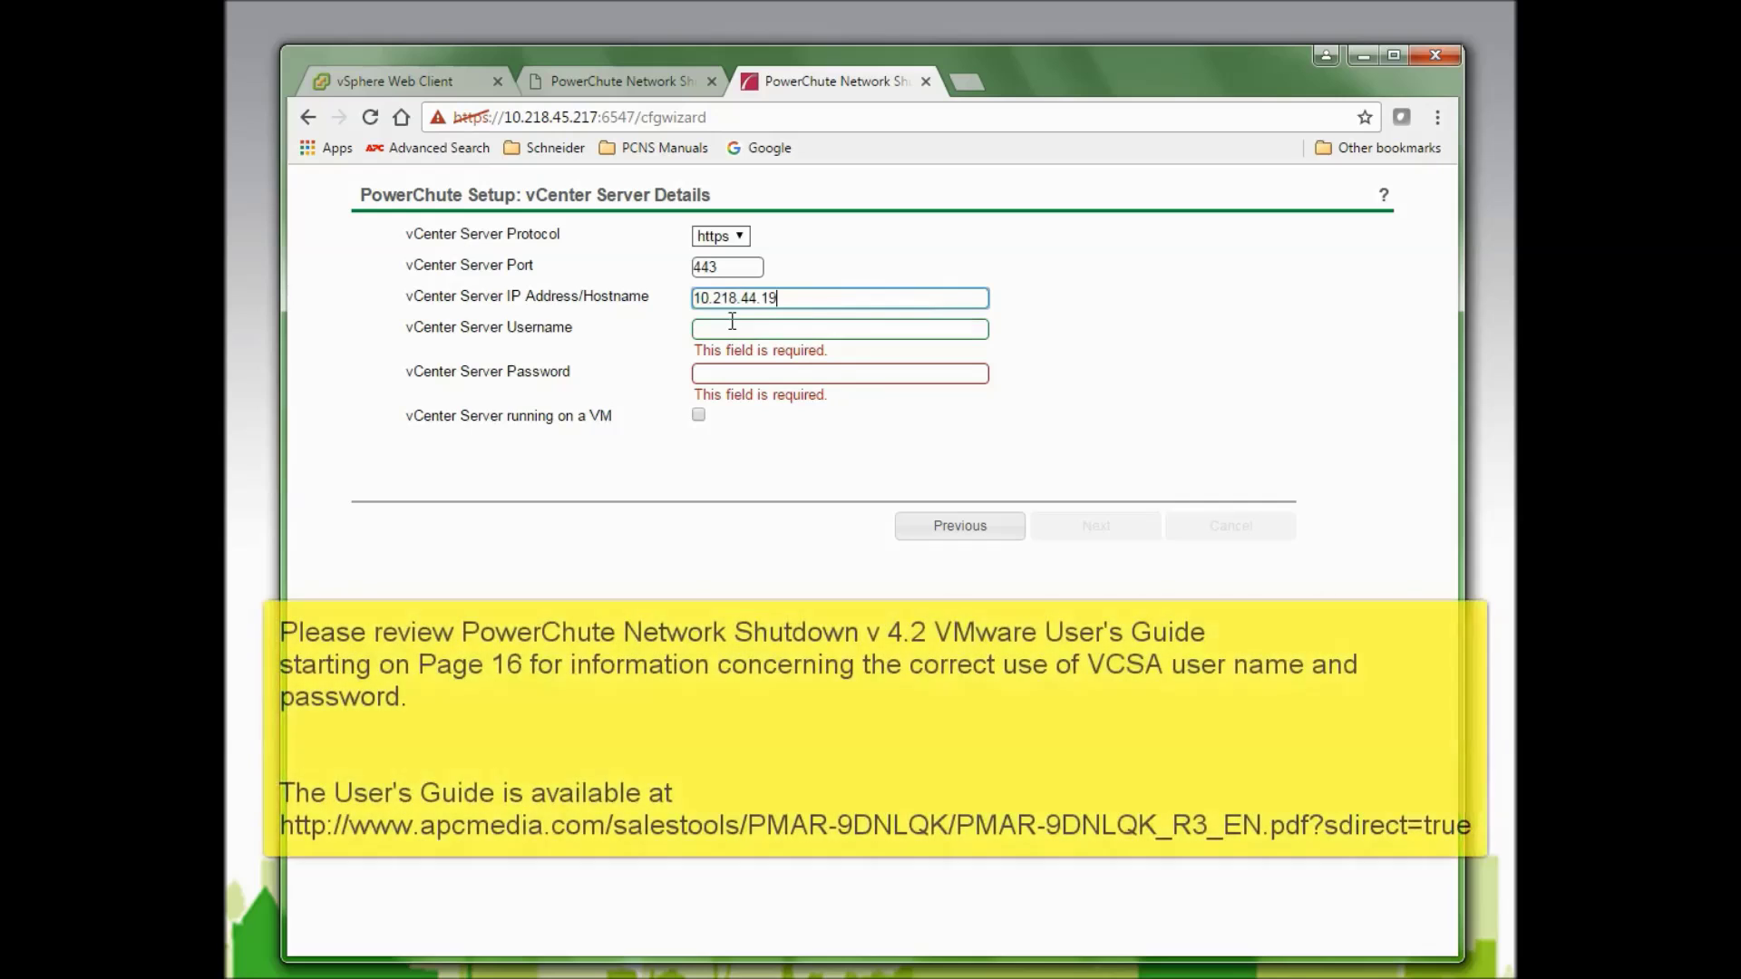
click(724, 328)
text(pc)
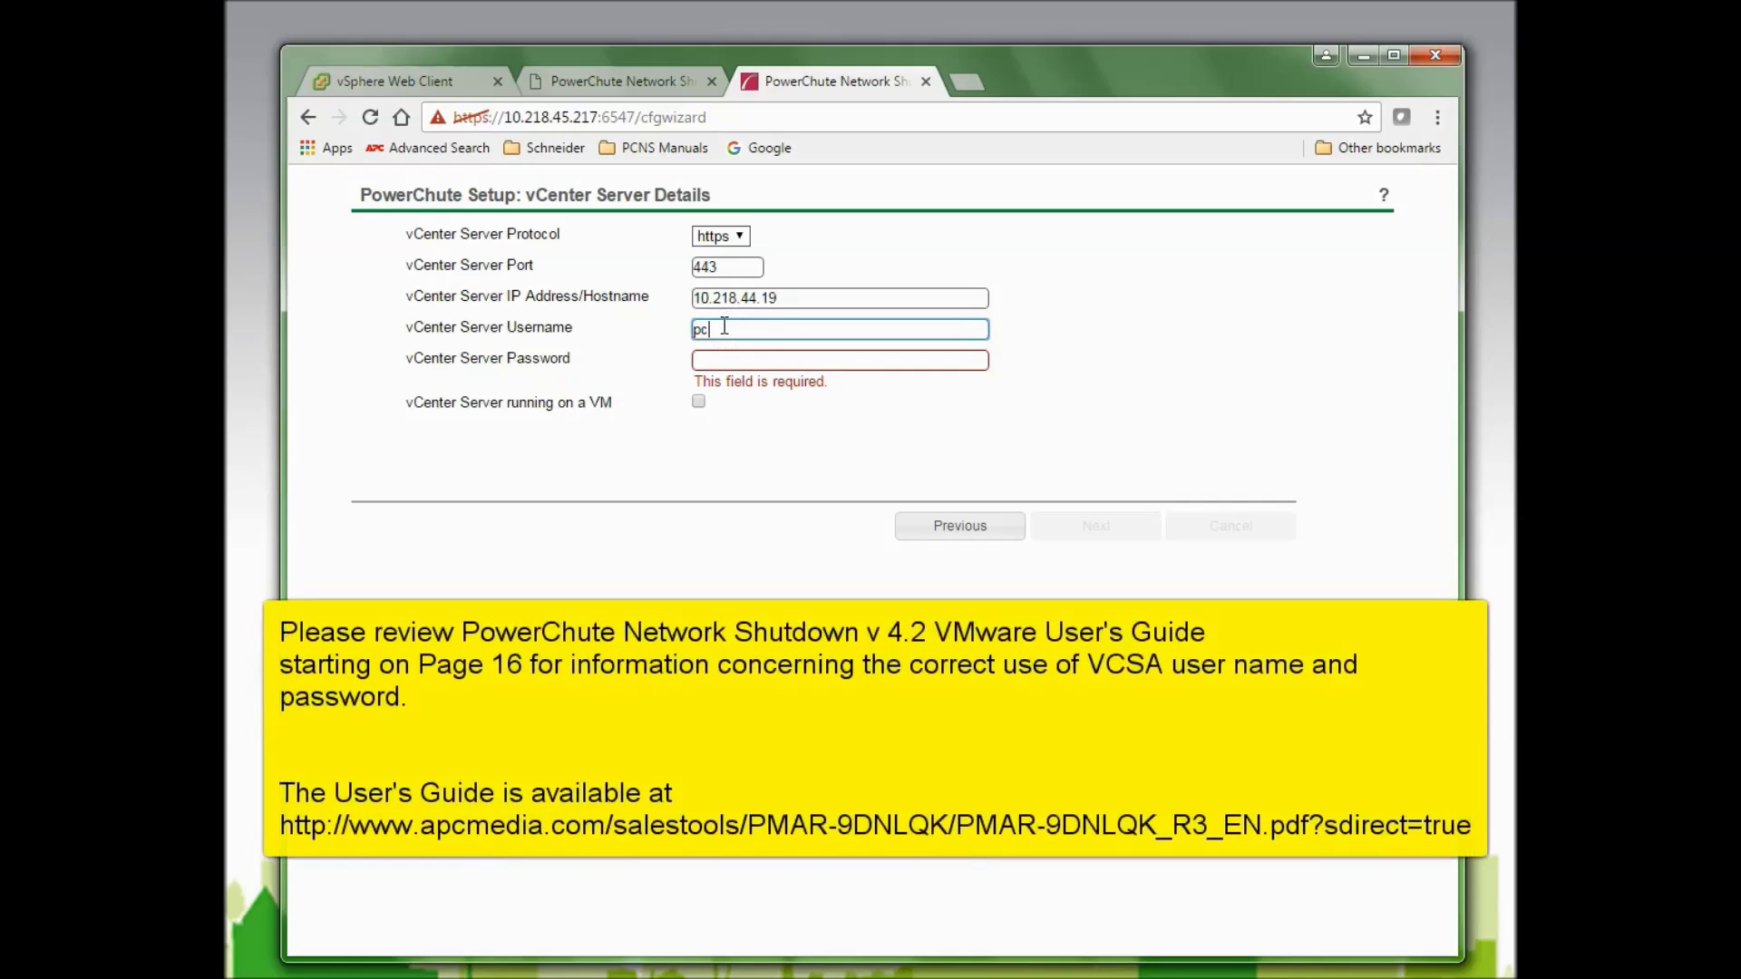
text(nstester)
click(720, 360)
text(••••••)
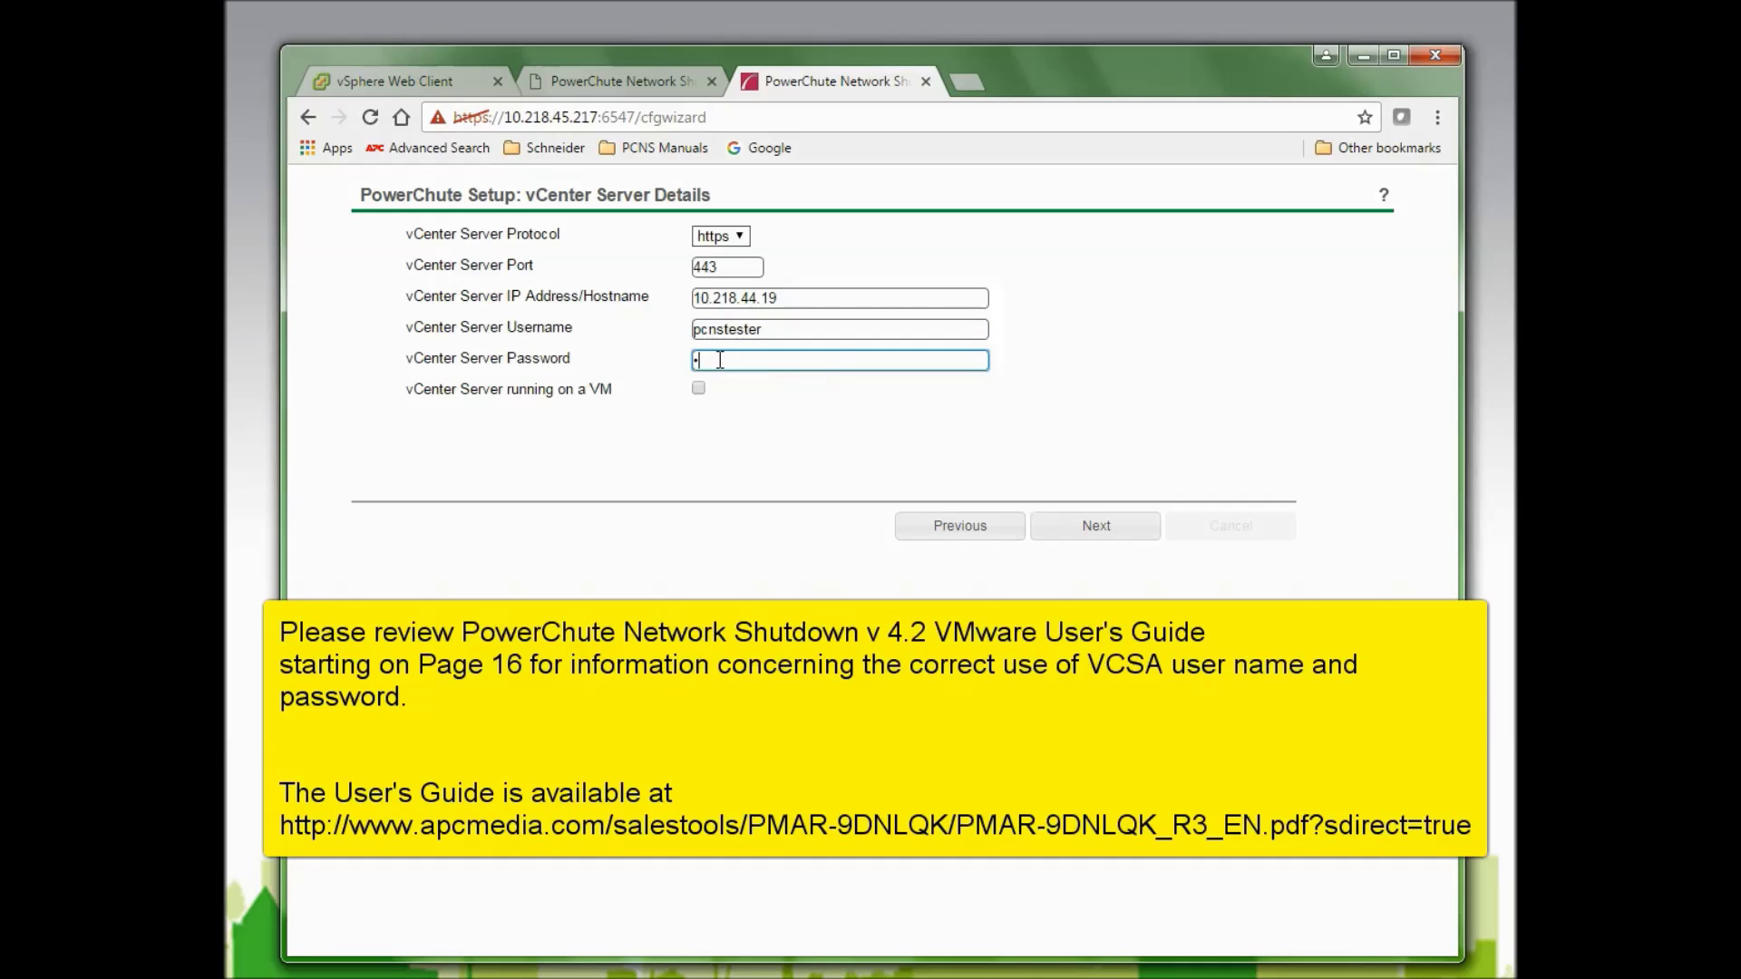
text(••••)
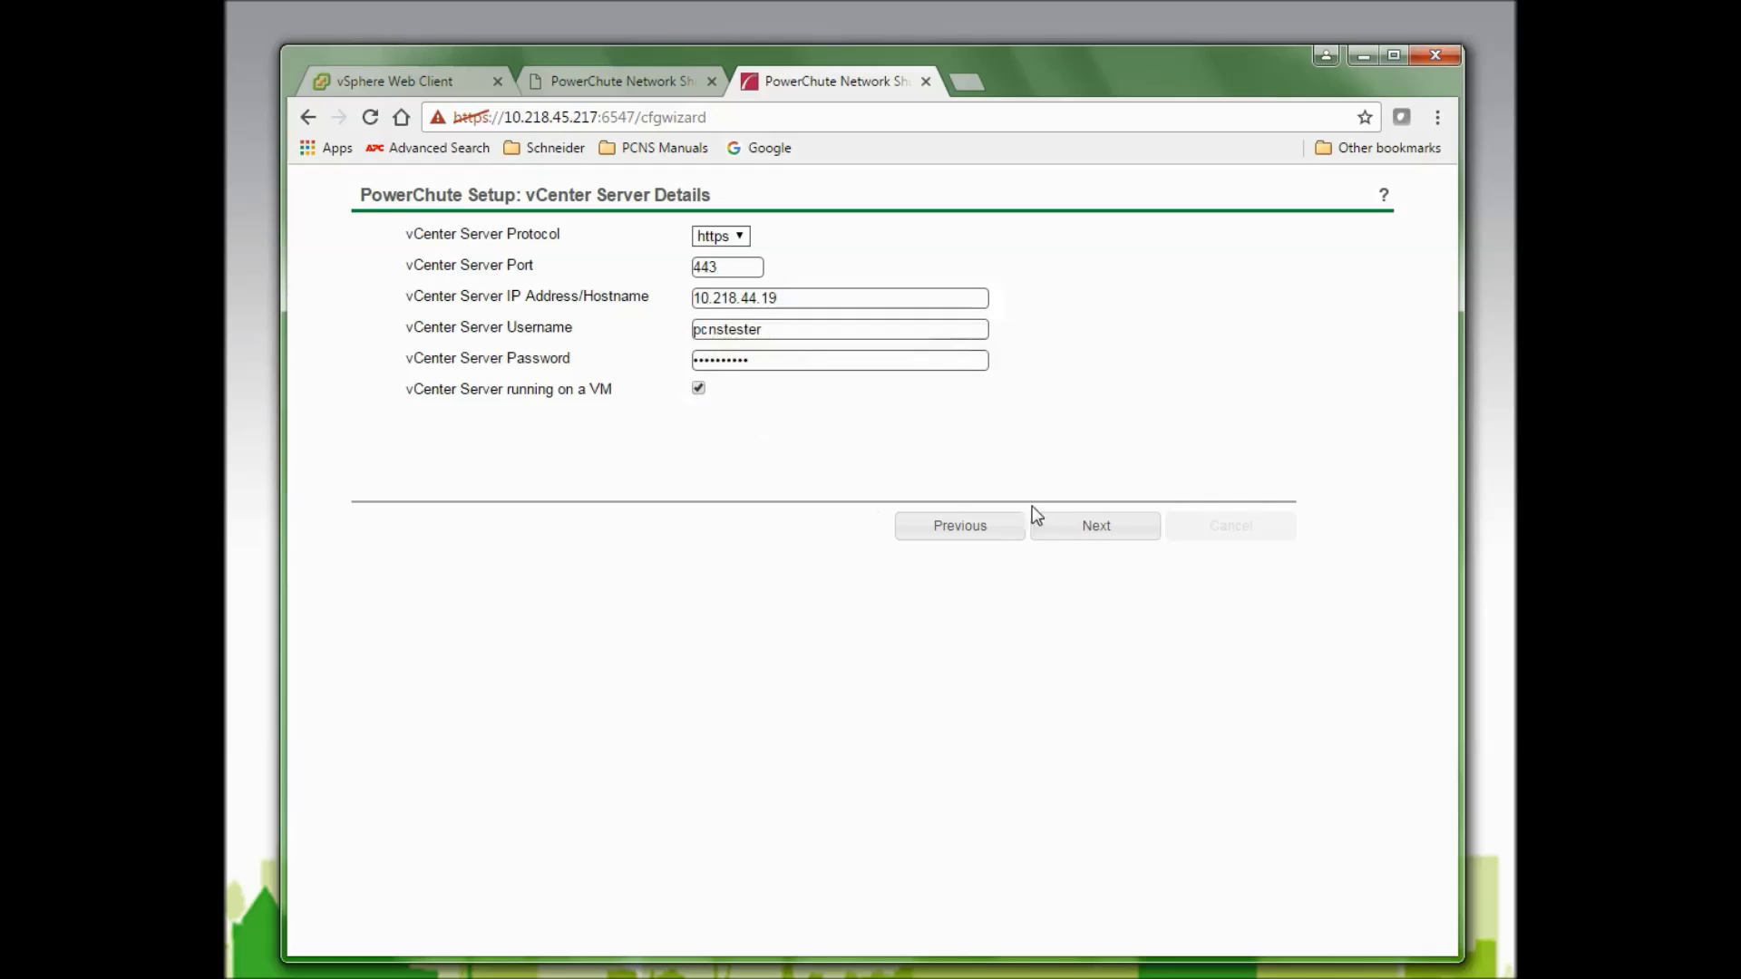
click(1092, 535)
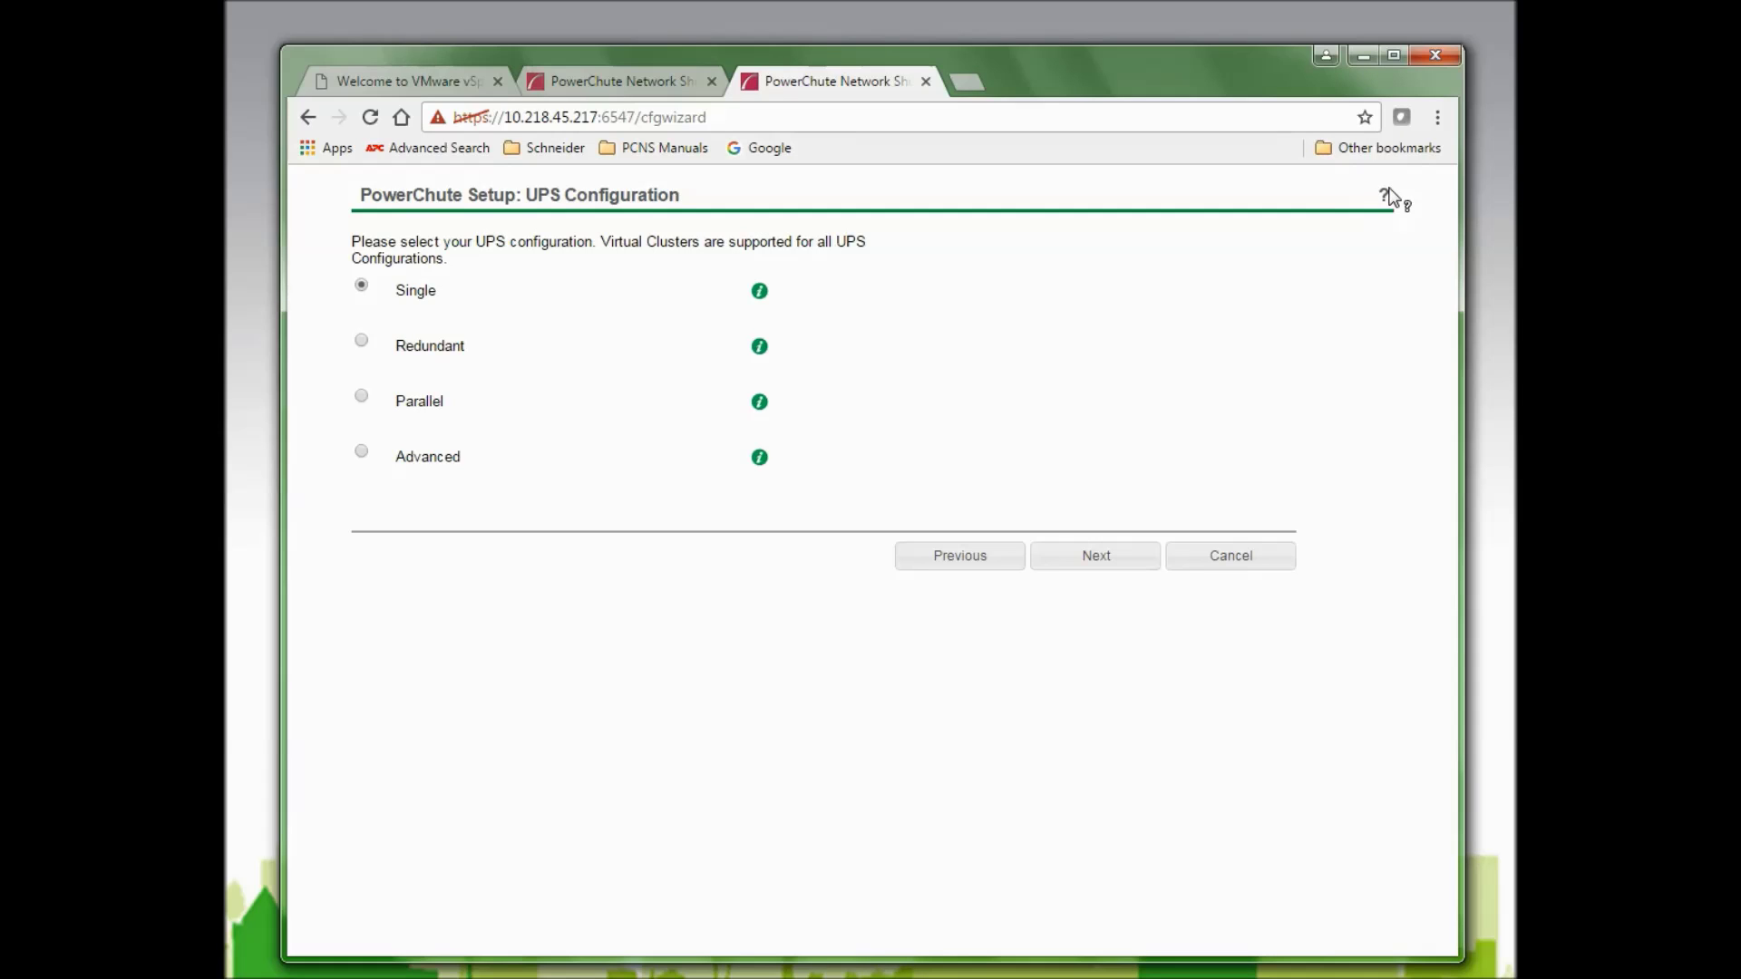
Read the Single UPS explanation, briefly try Advanced, then reselect Single and continue.
click(762, 293)
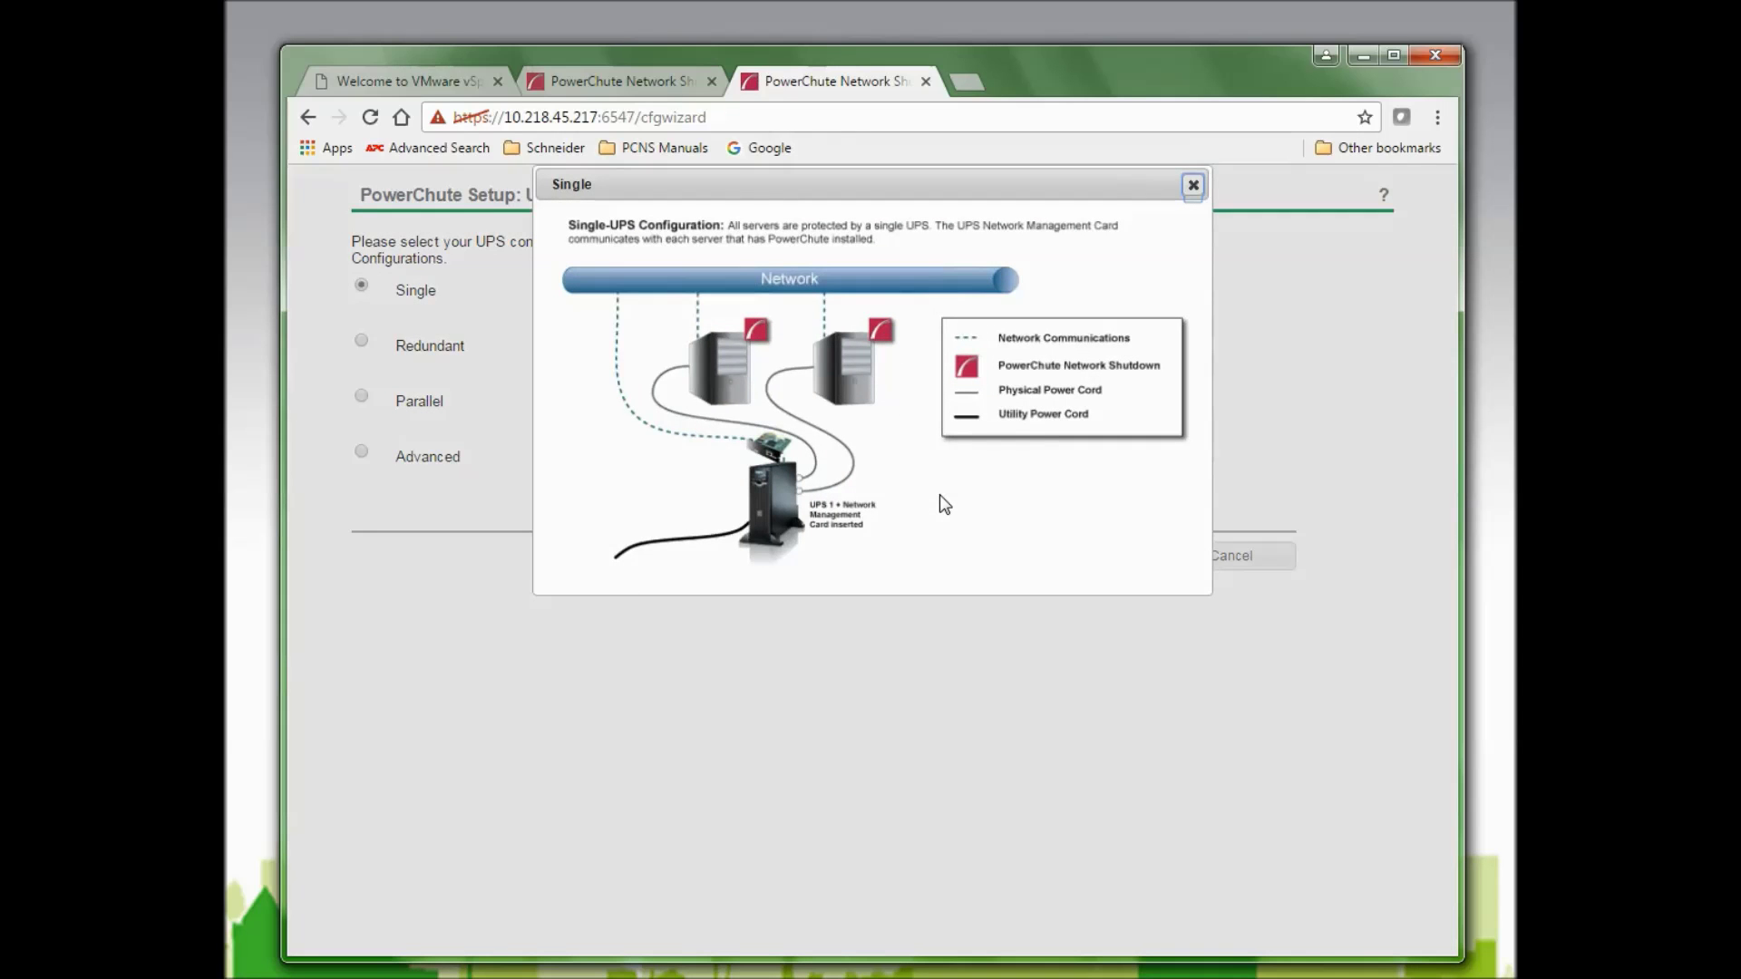
click(1194, 186)
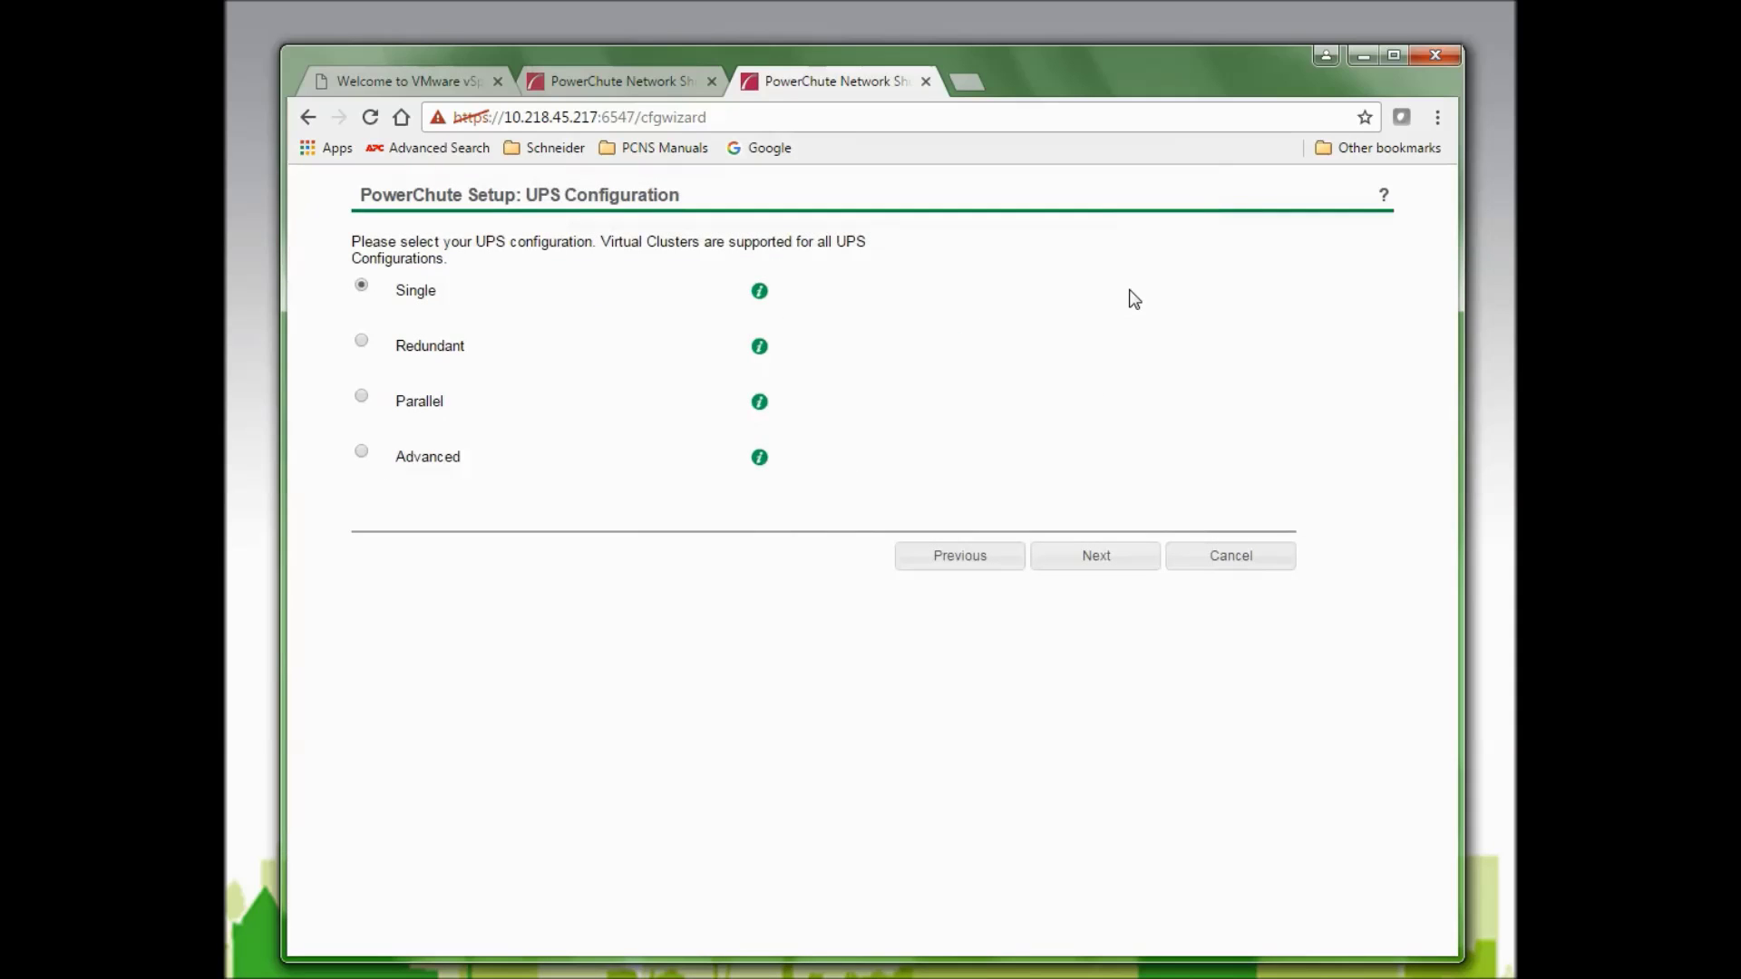
click(360, 454)
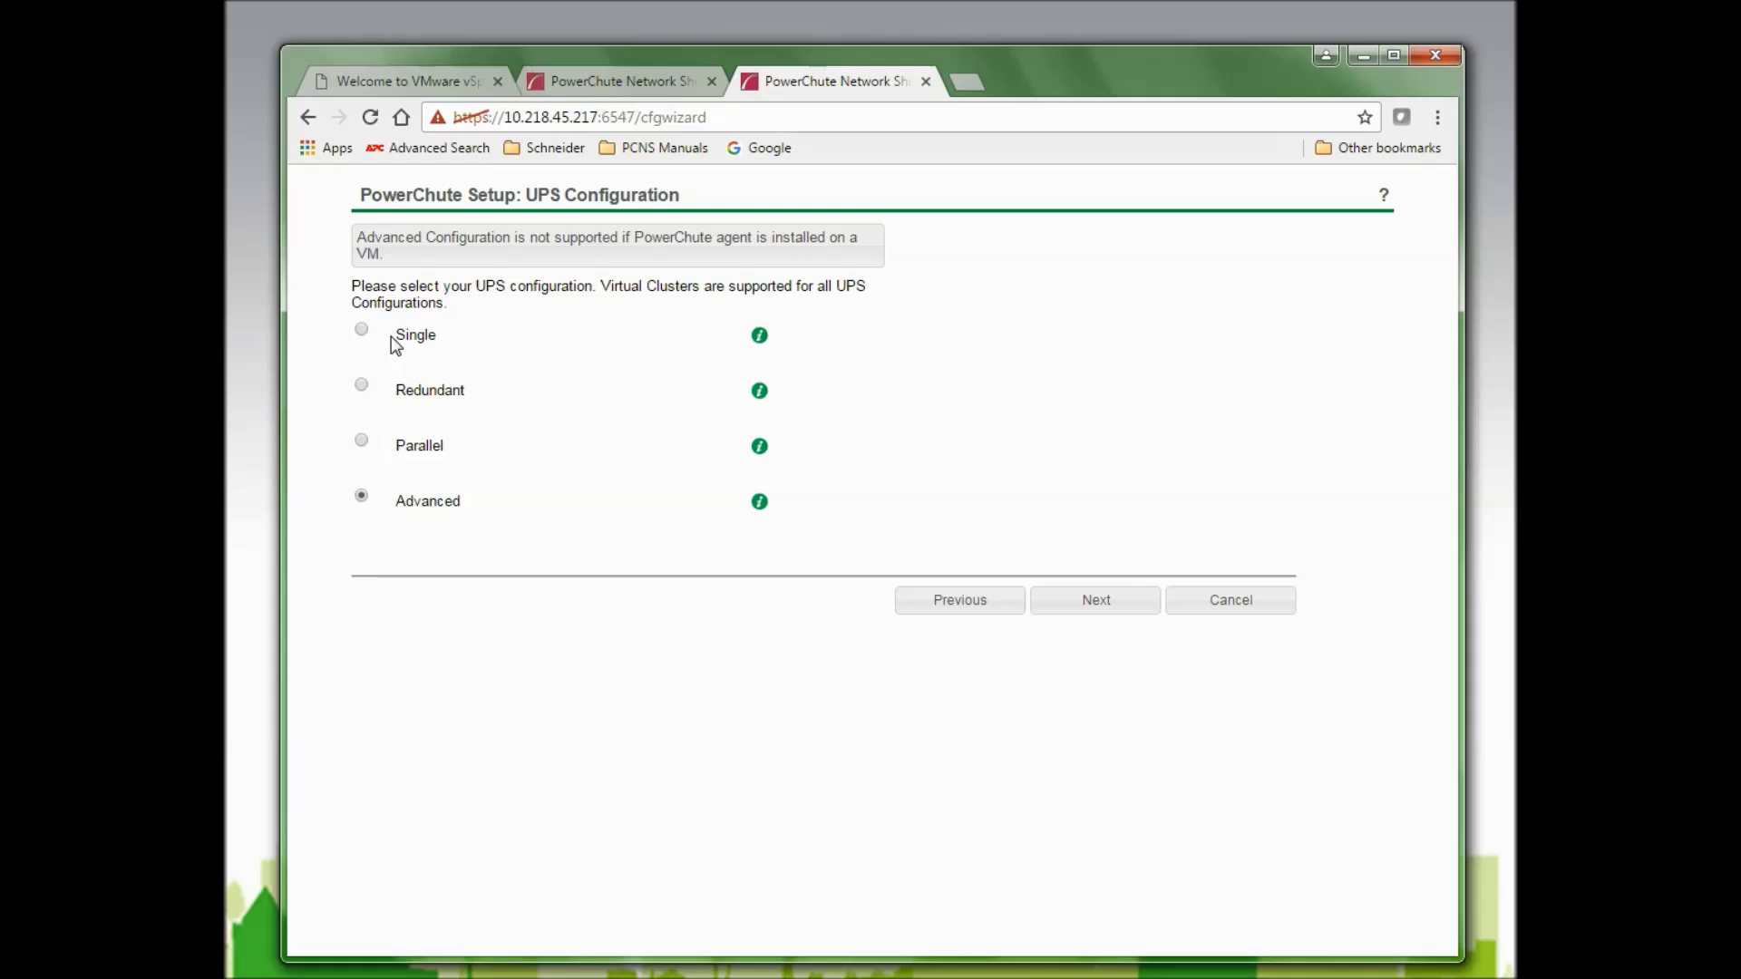
click(362, 331)
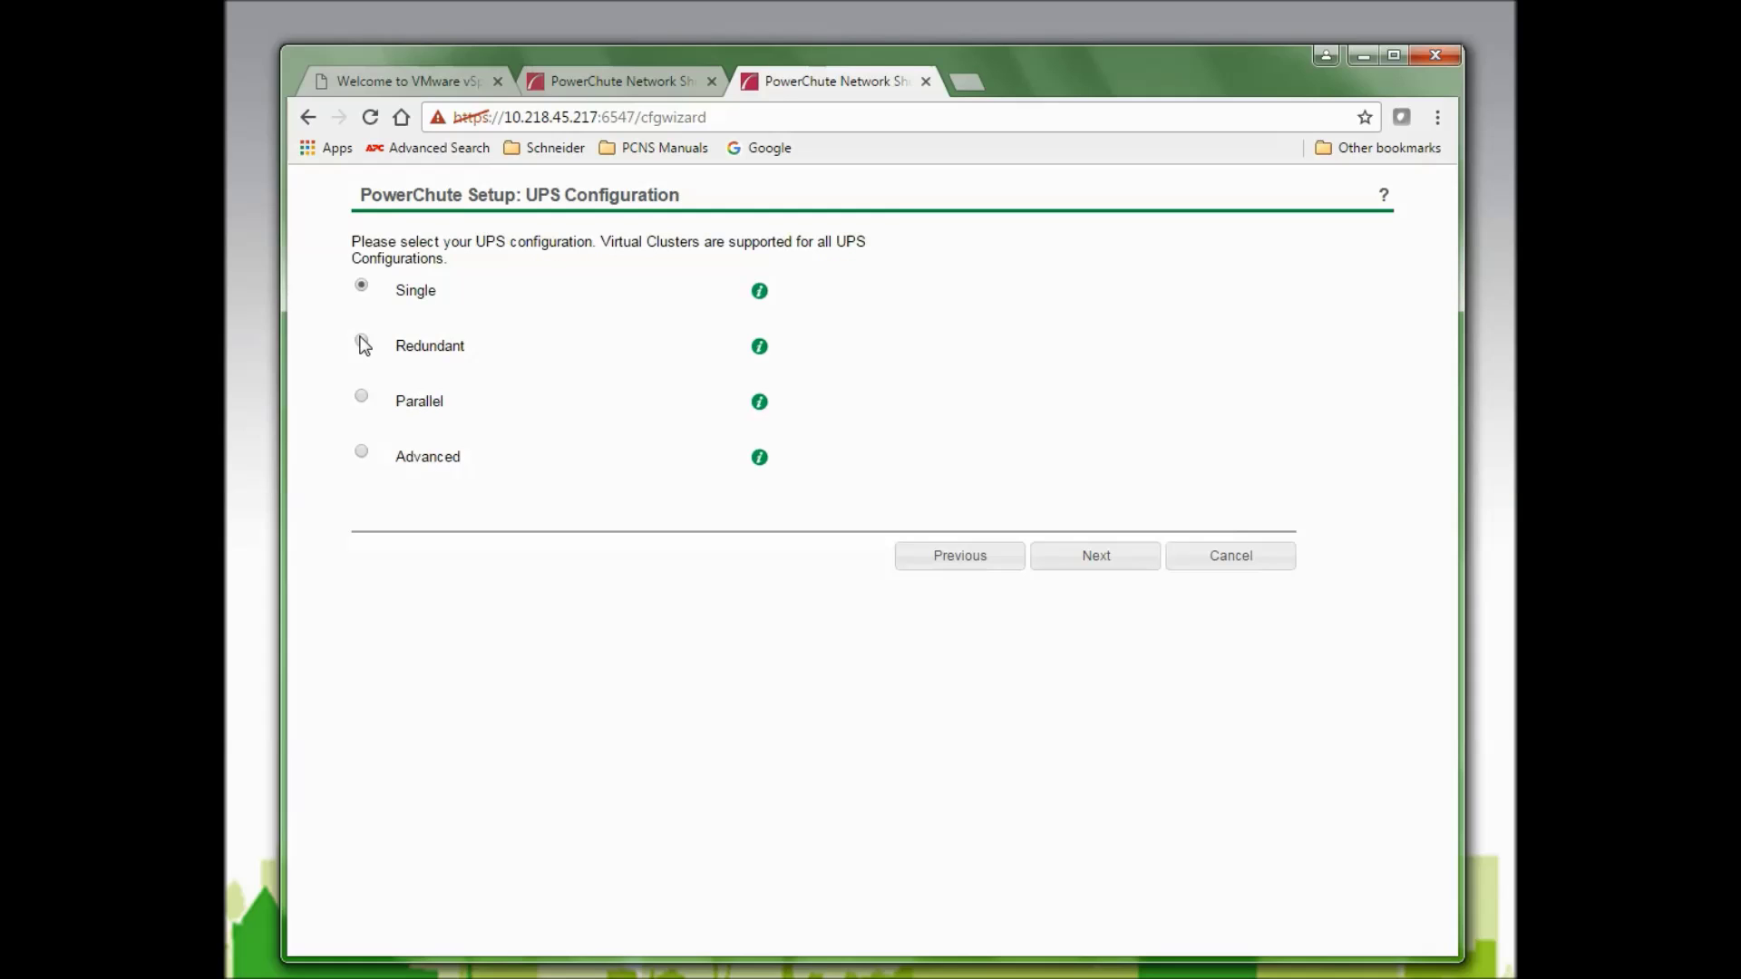
click(1104, 557)
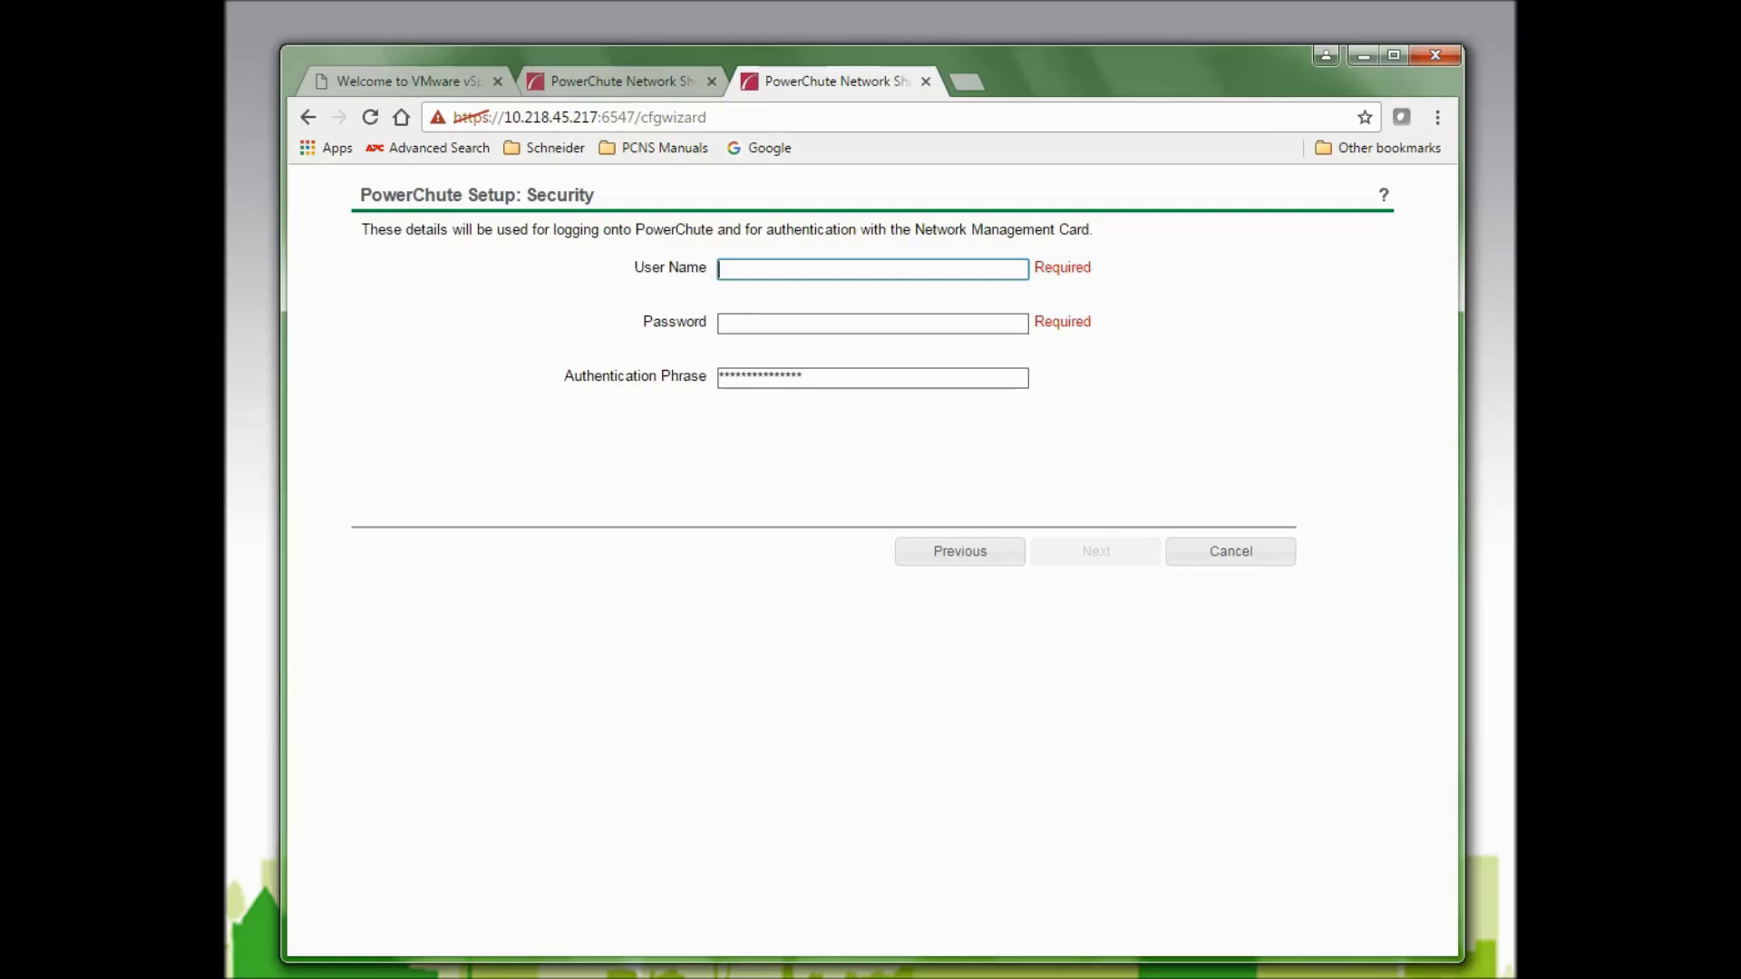
key(alt)
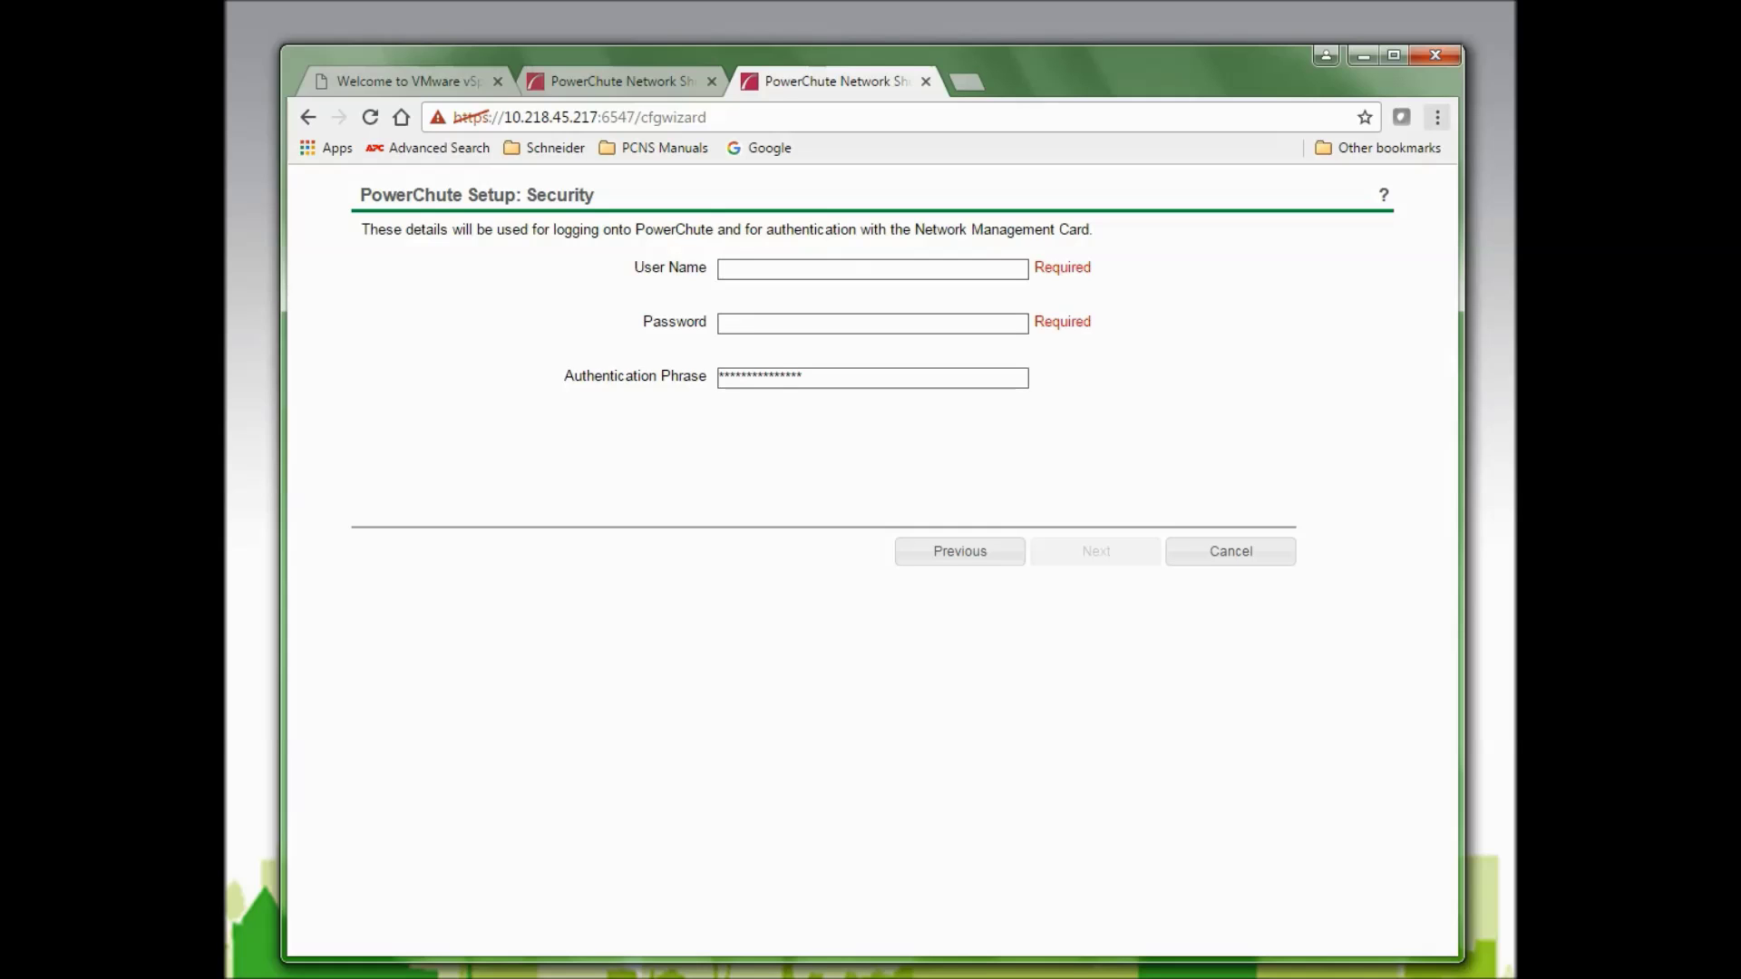
Log on to the management card at 10.218.77.27 in a new tab with its credentials.
click(964, 86)
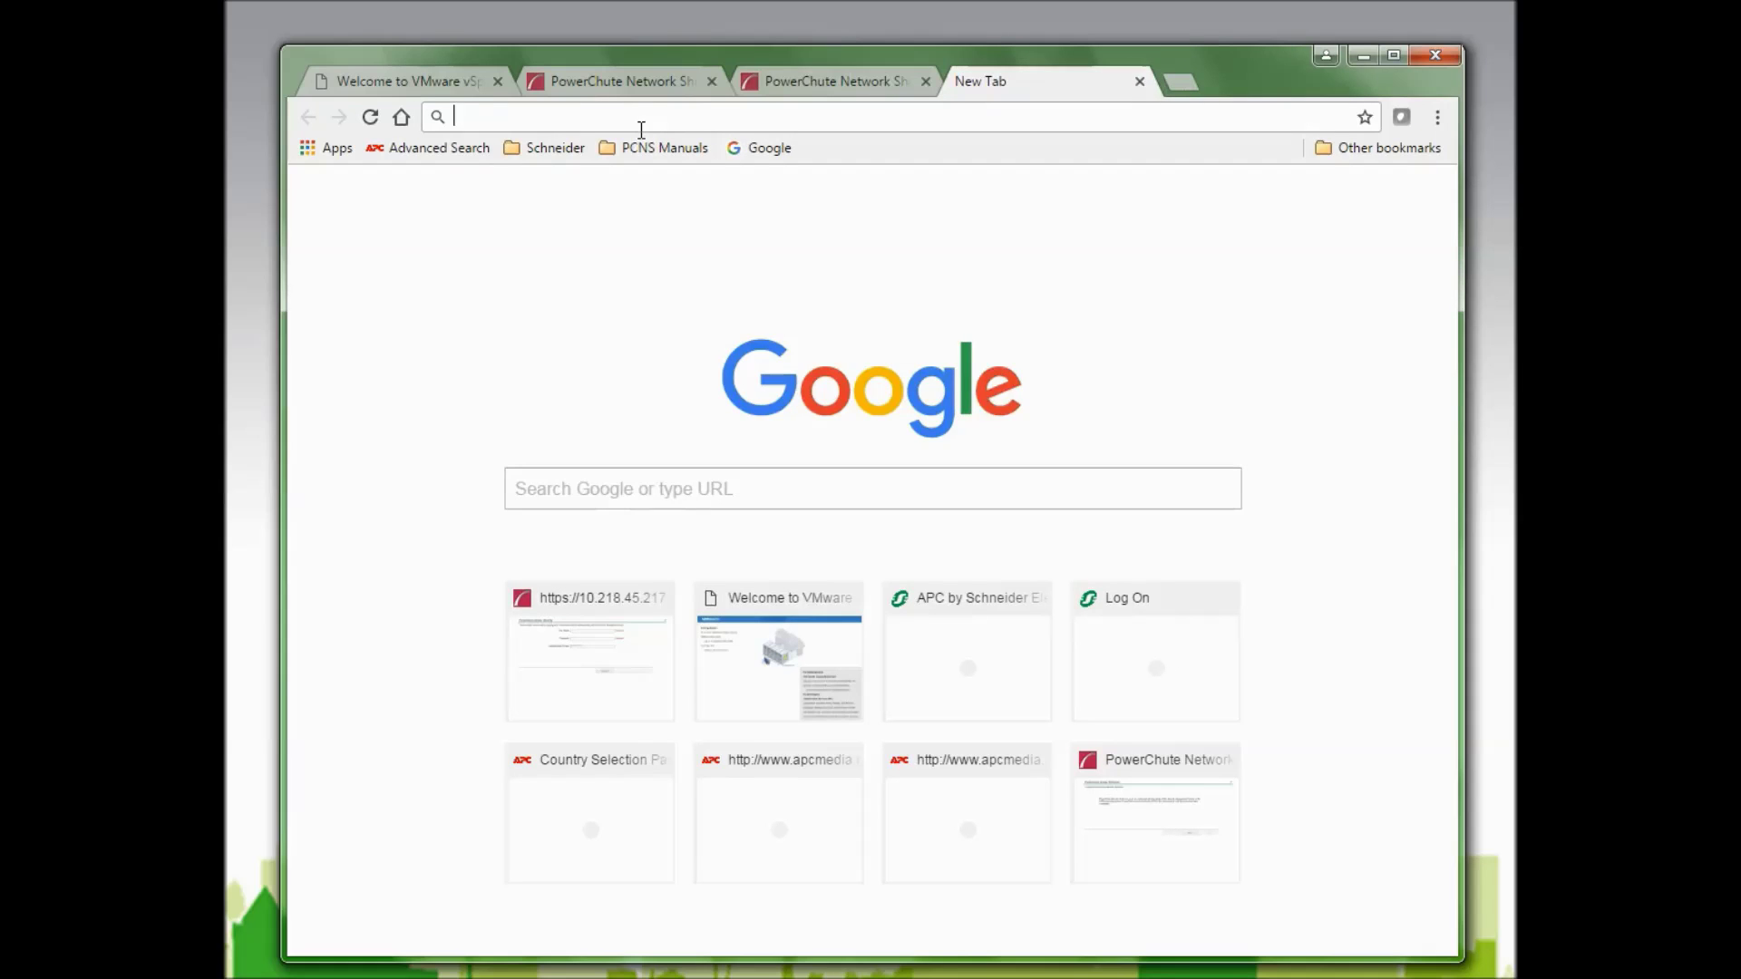
text(10.218.77.27)
key(Return)
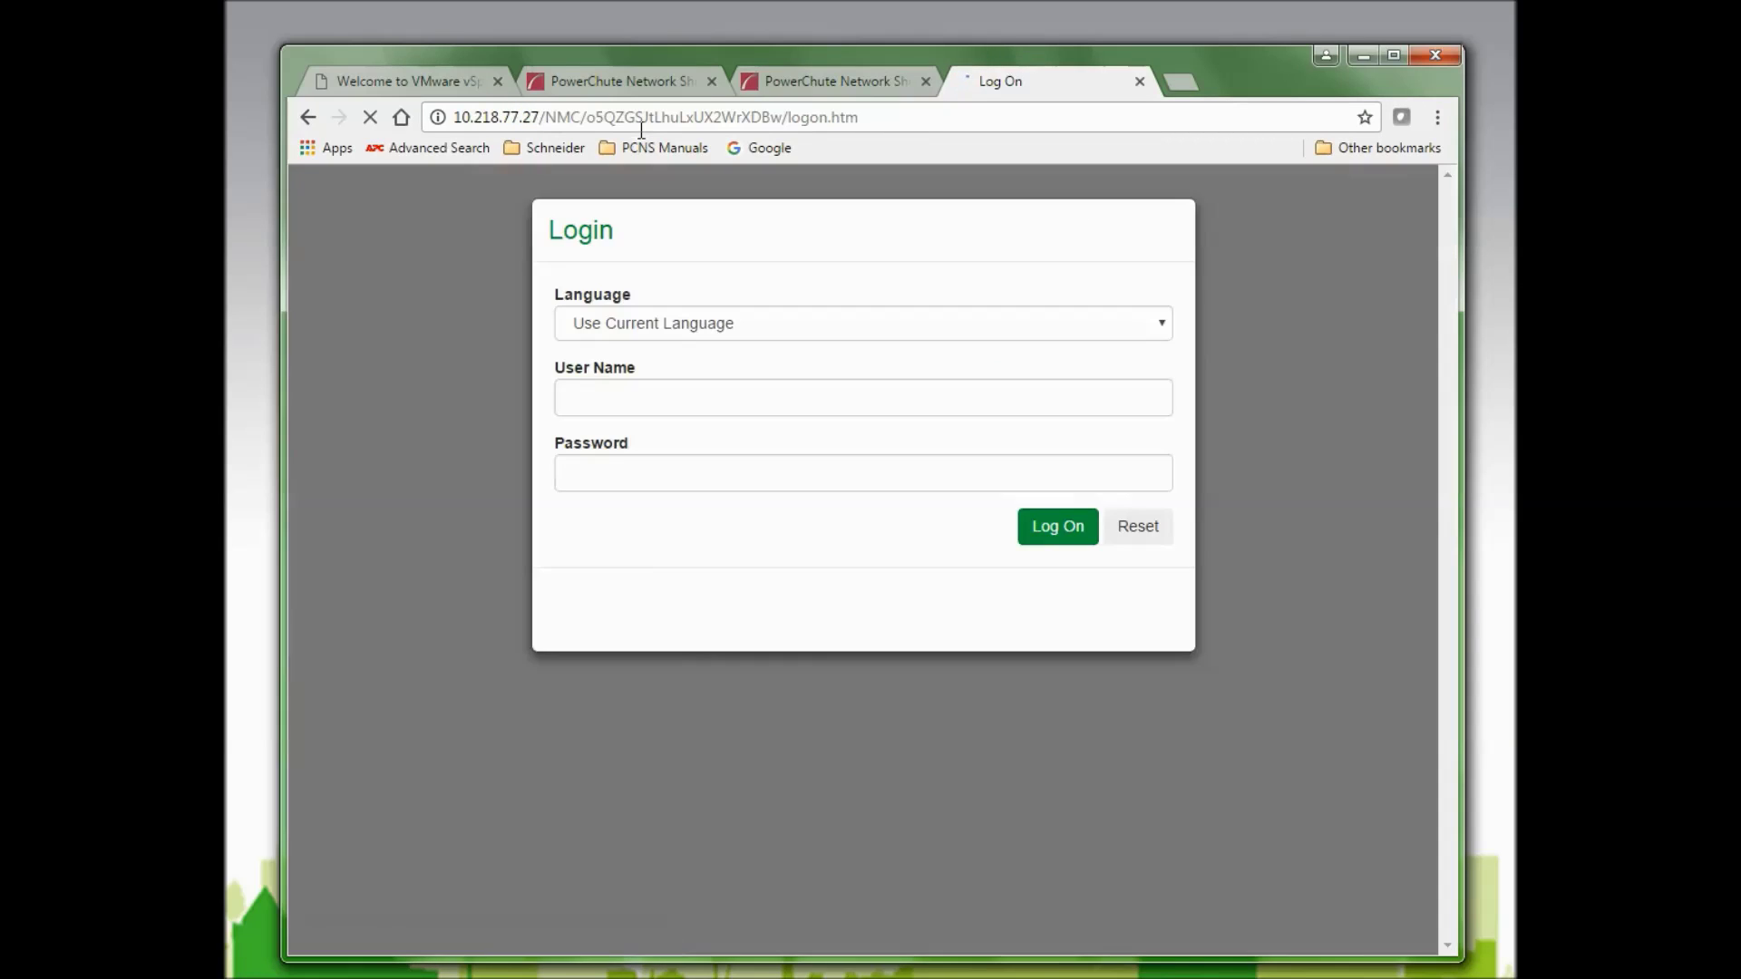
click(596, 396)
text(apc)
key(Tab)
text(apc)
key(Return)
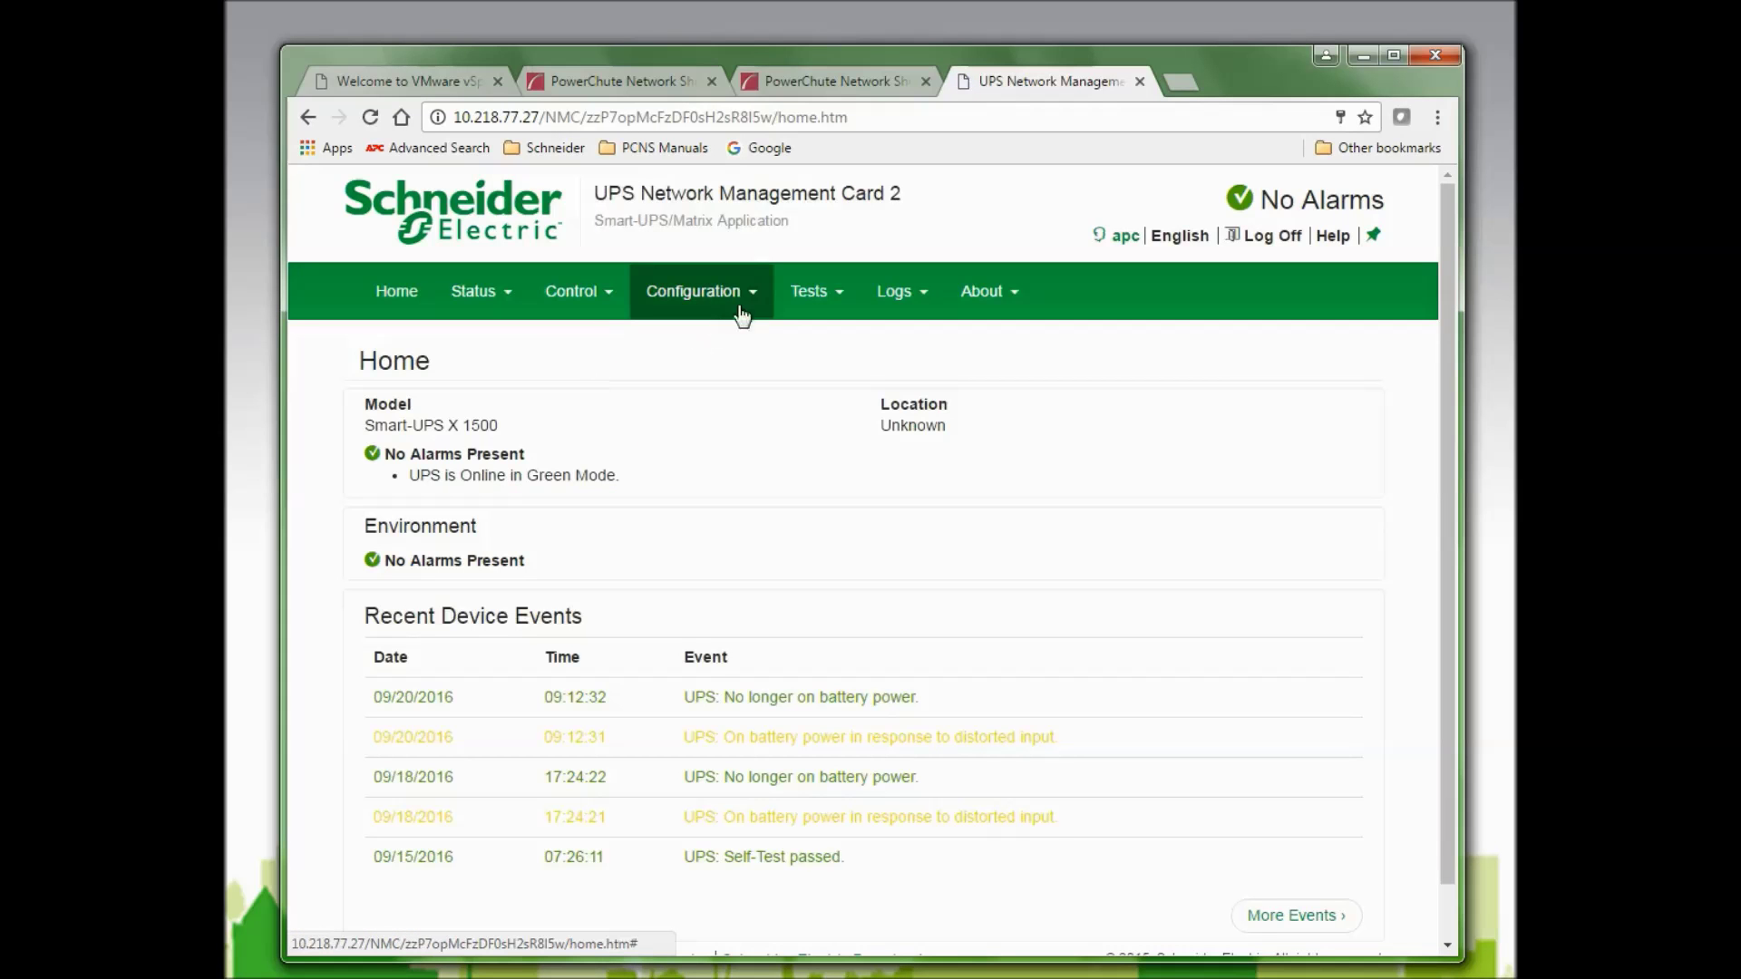
View the card's Configuration > Shutdown settings page.
click(684, 299)
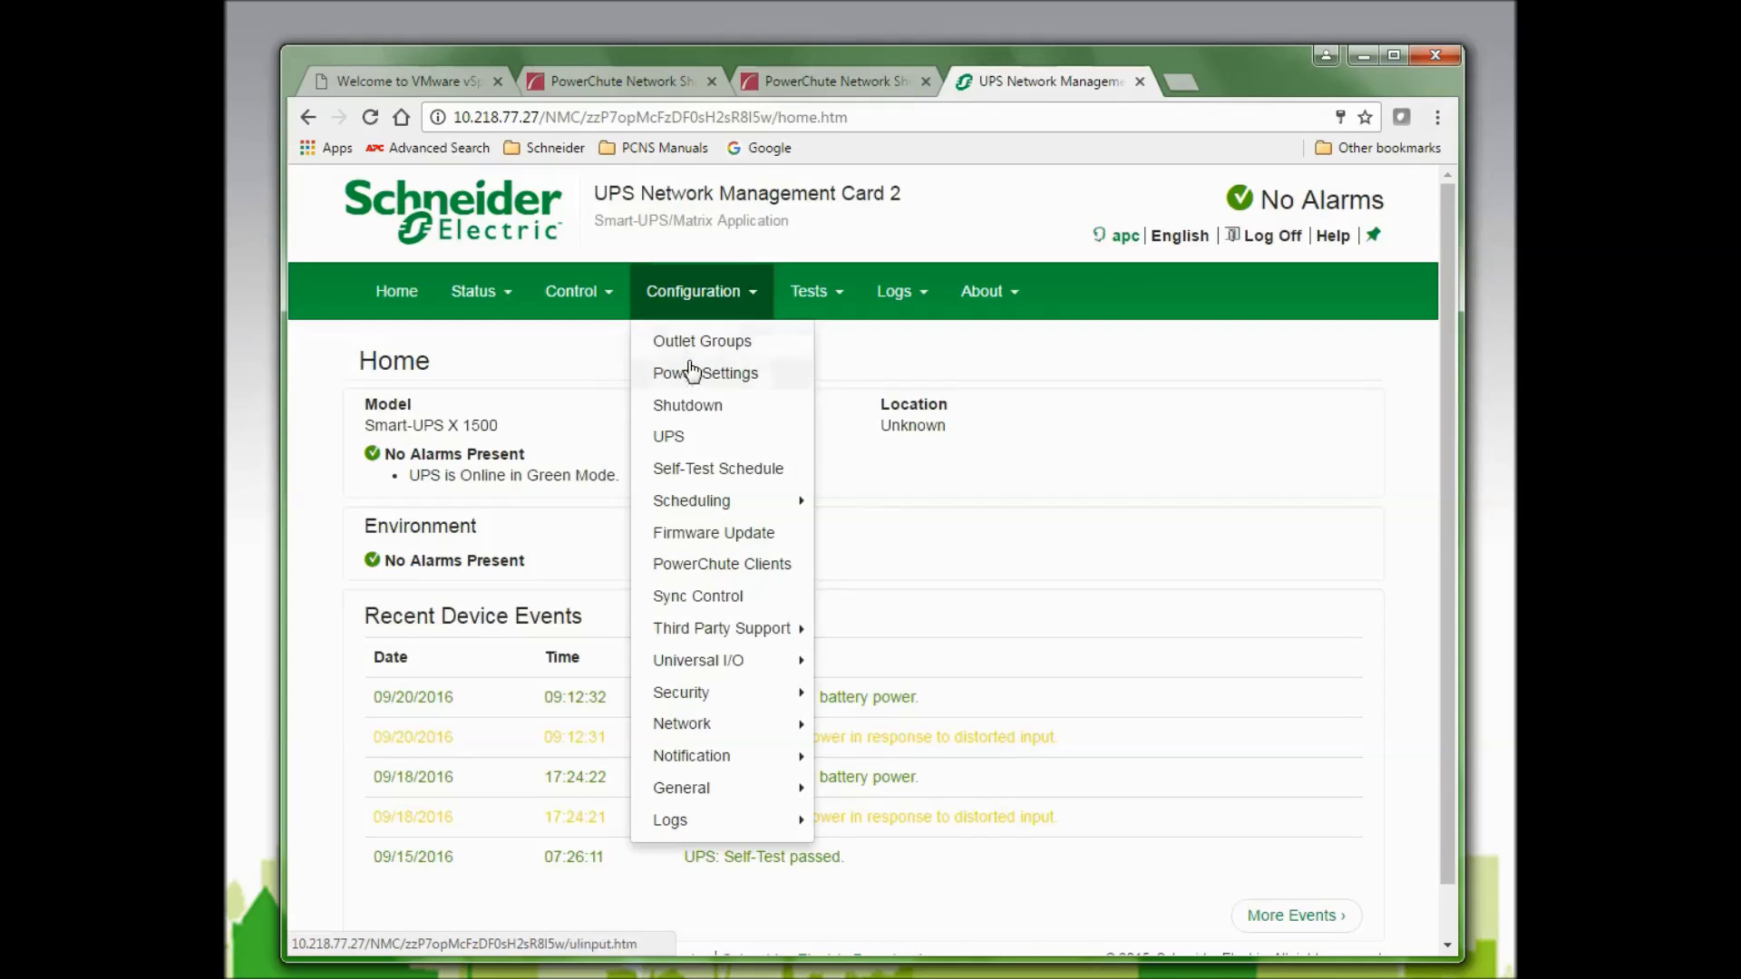
click(666, 400)
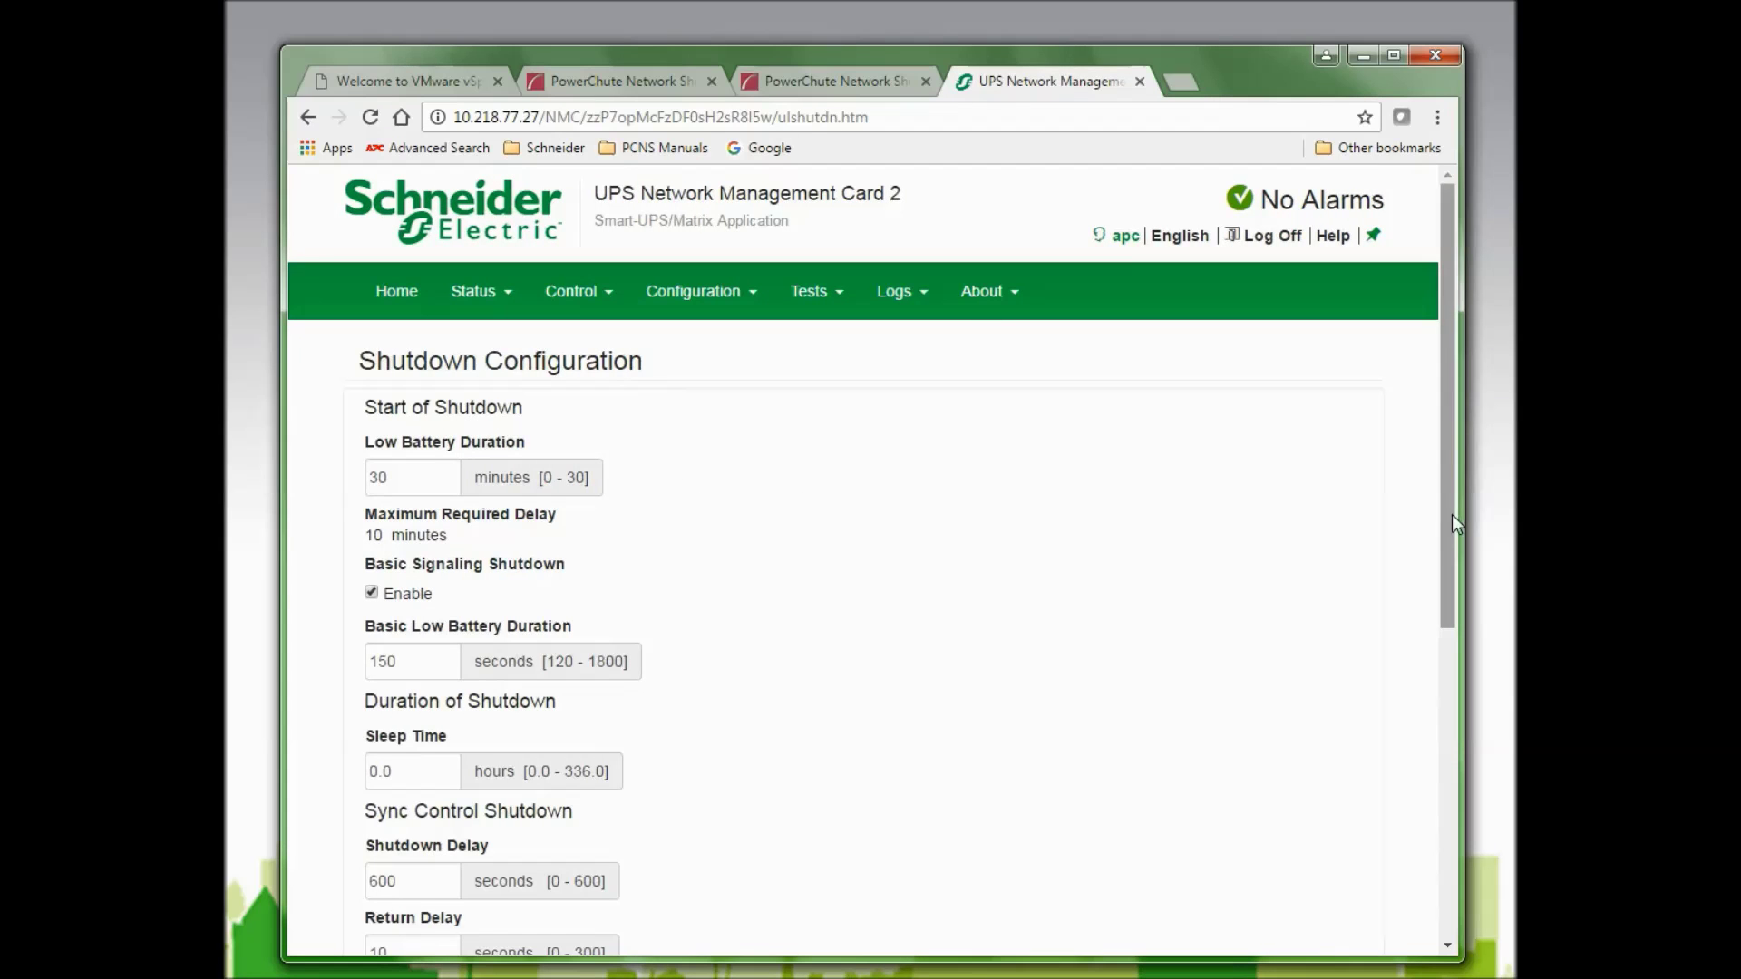
scroll(571, 665, down, 6)
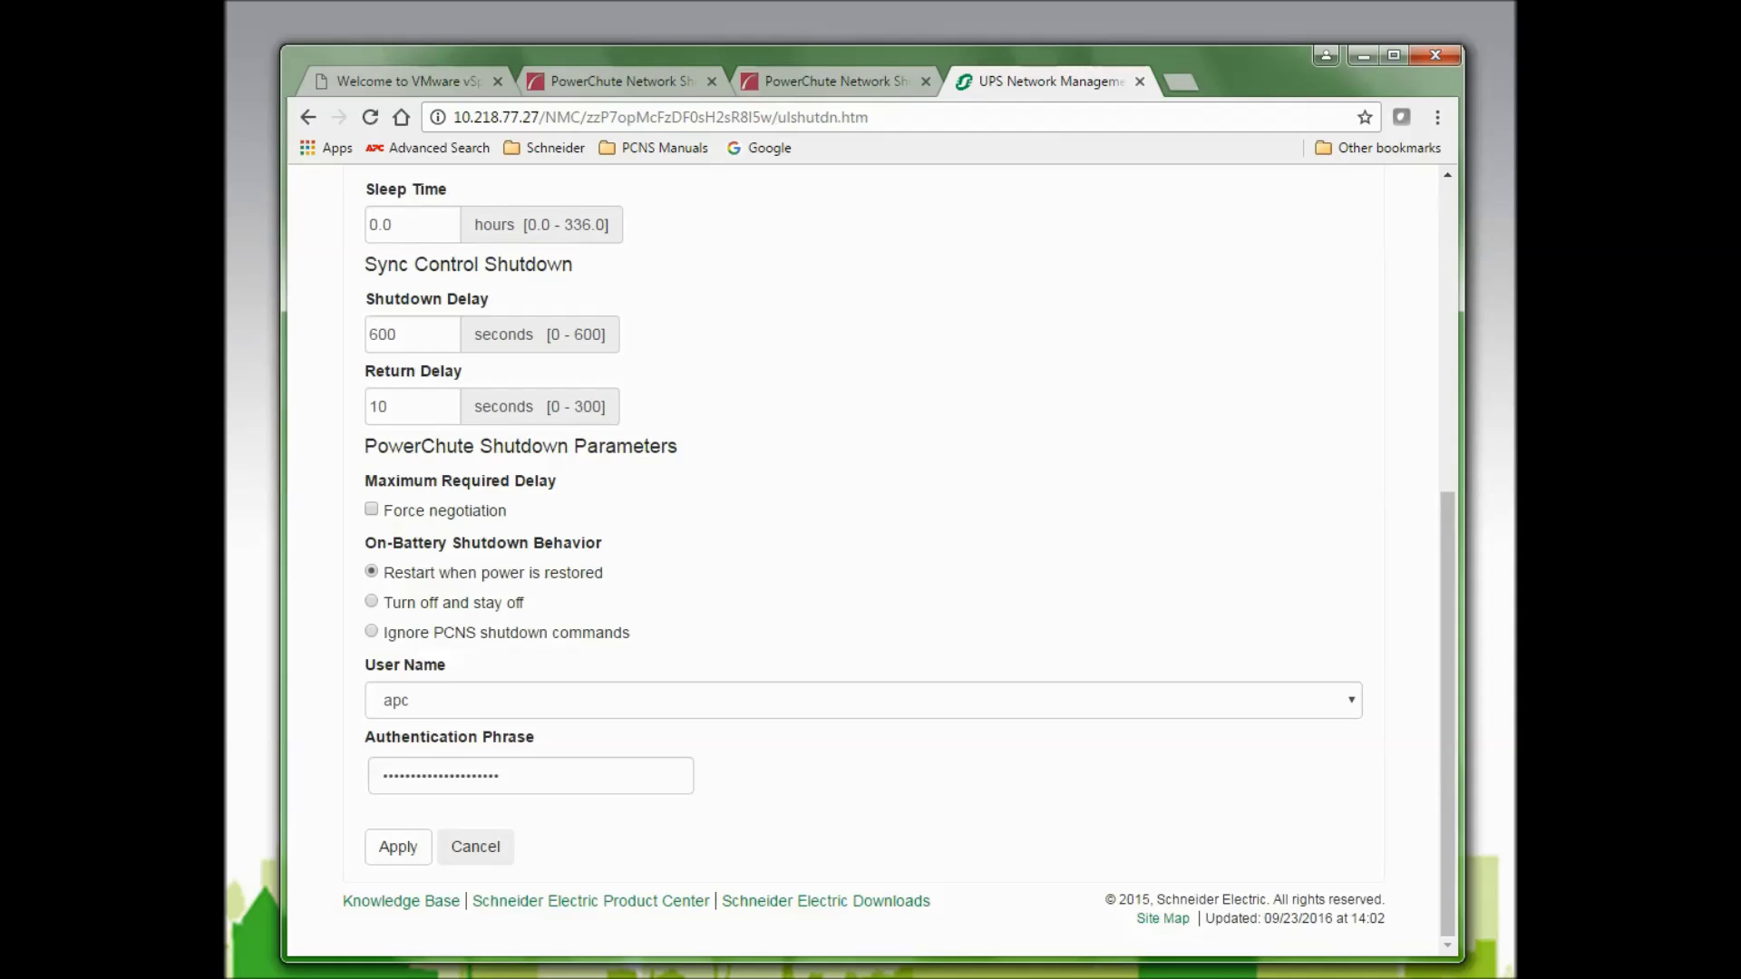
Back in setup, enter the PowerChute user name and password on the Security page and apply.
click(1138, 82)
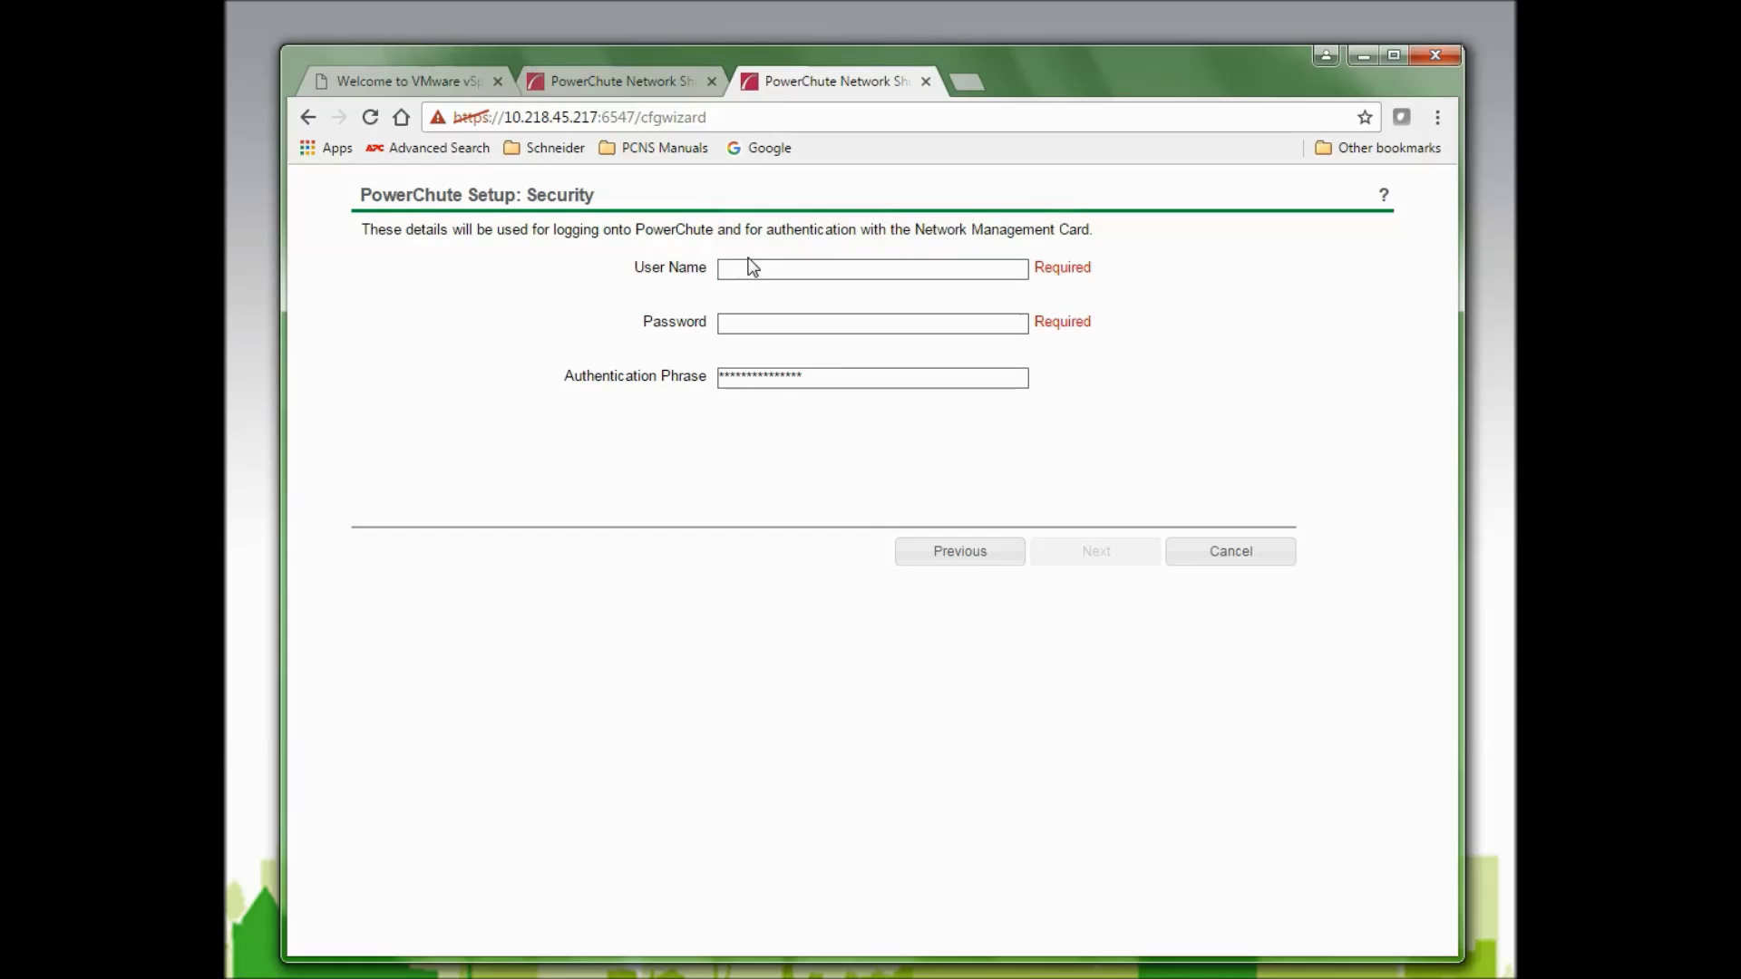
click(879, 264)
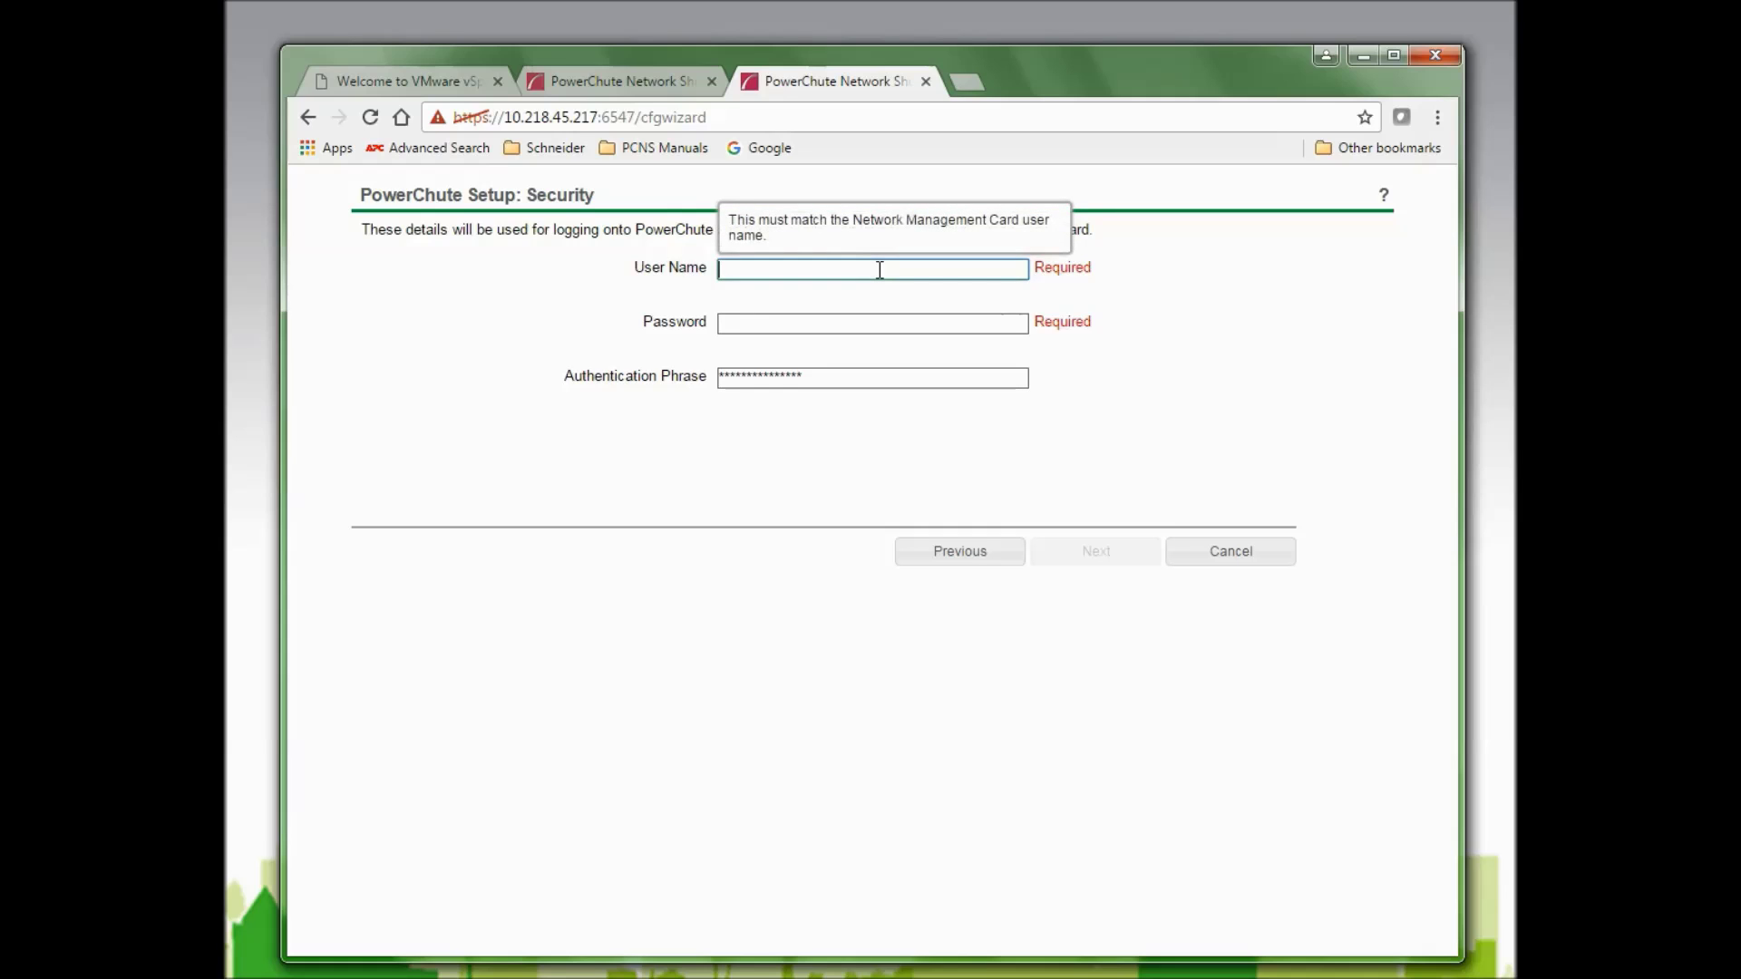
text(apc)
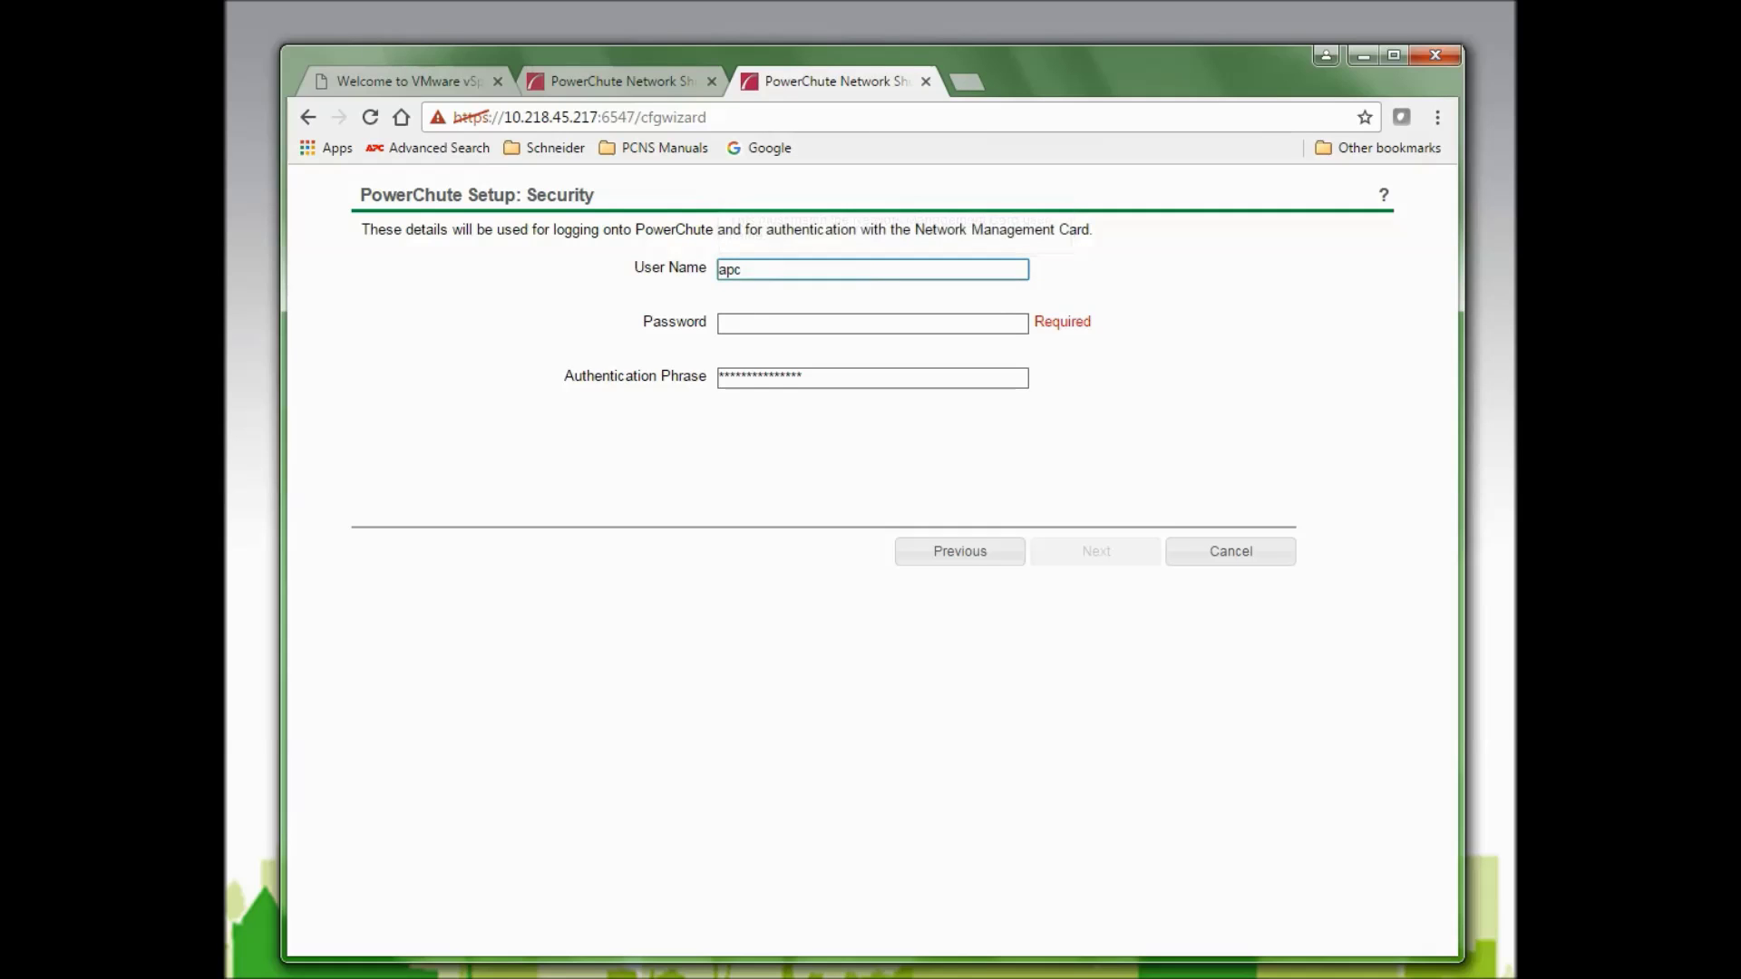
click(735, 328)
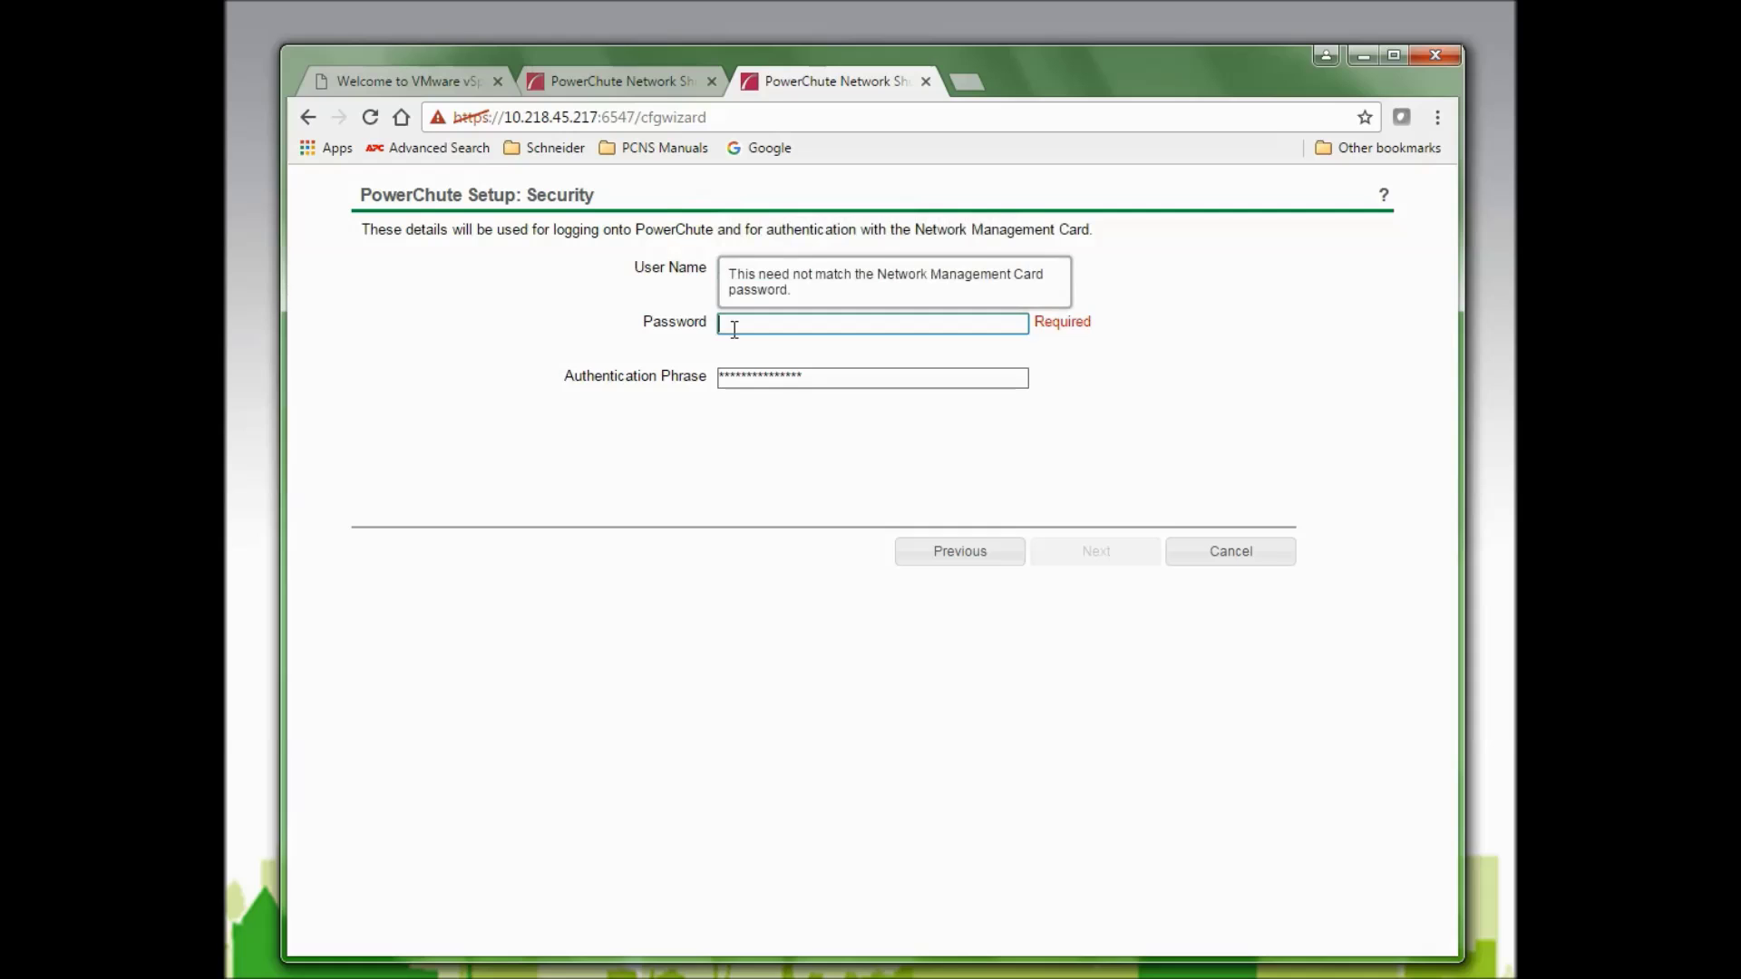
text(apc)
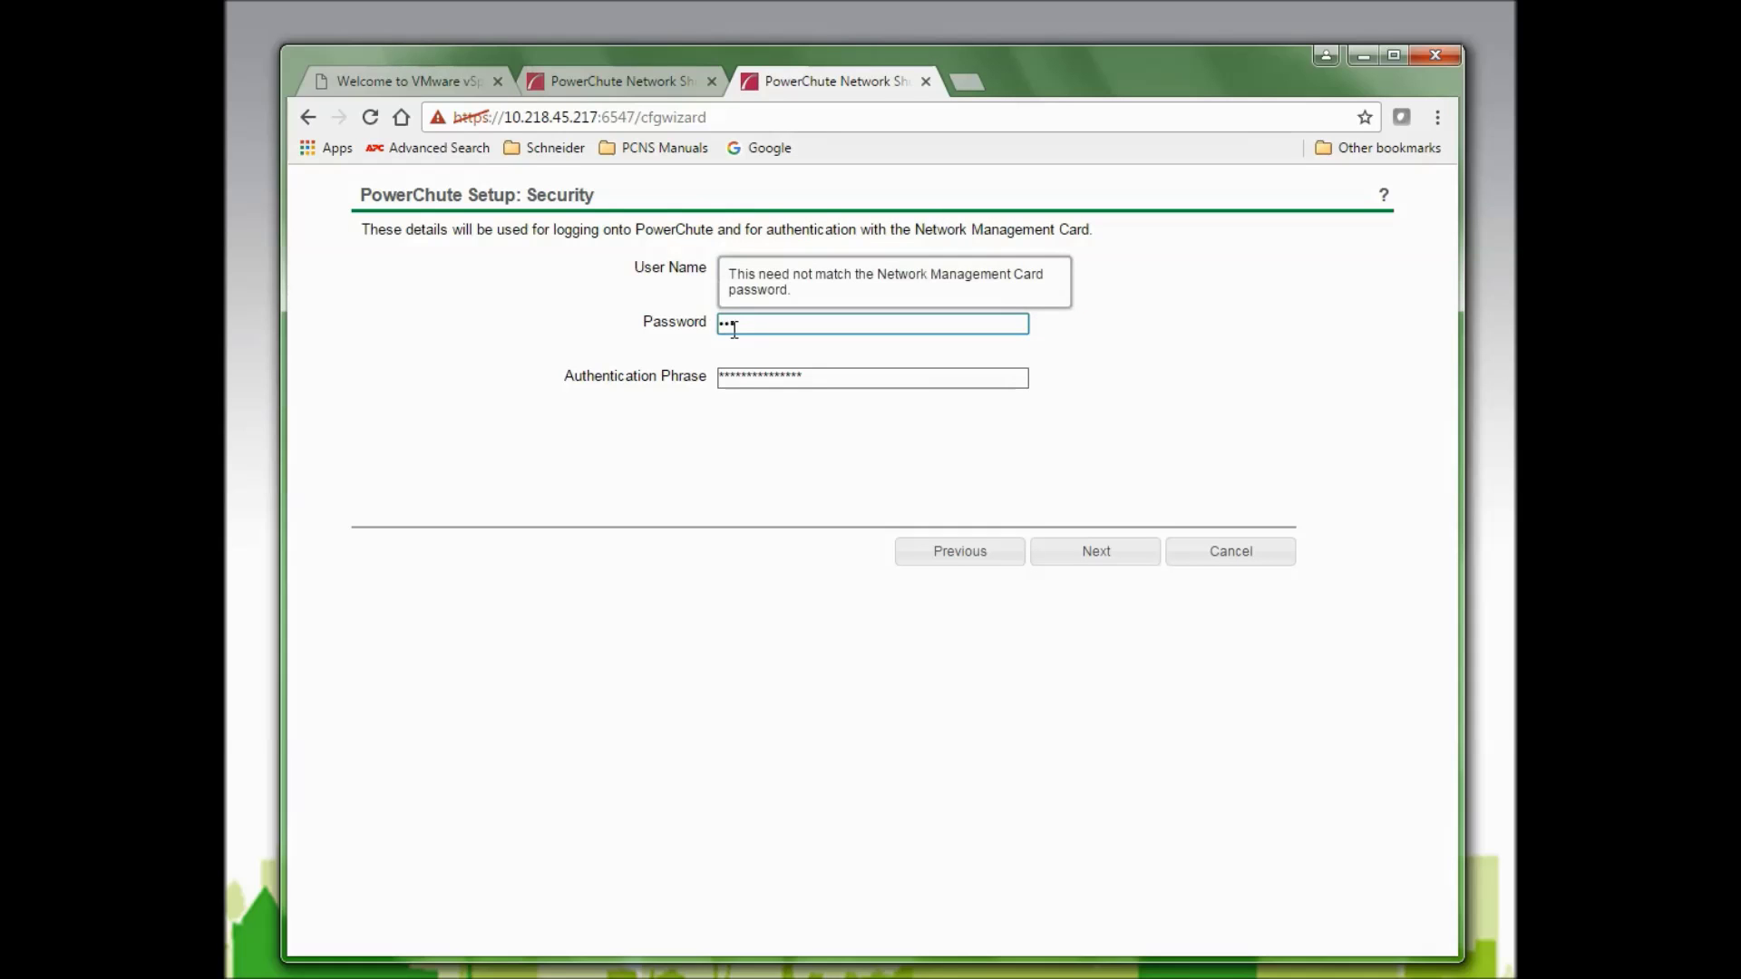
click(836, 384)
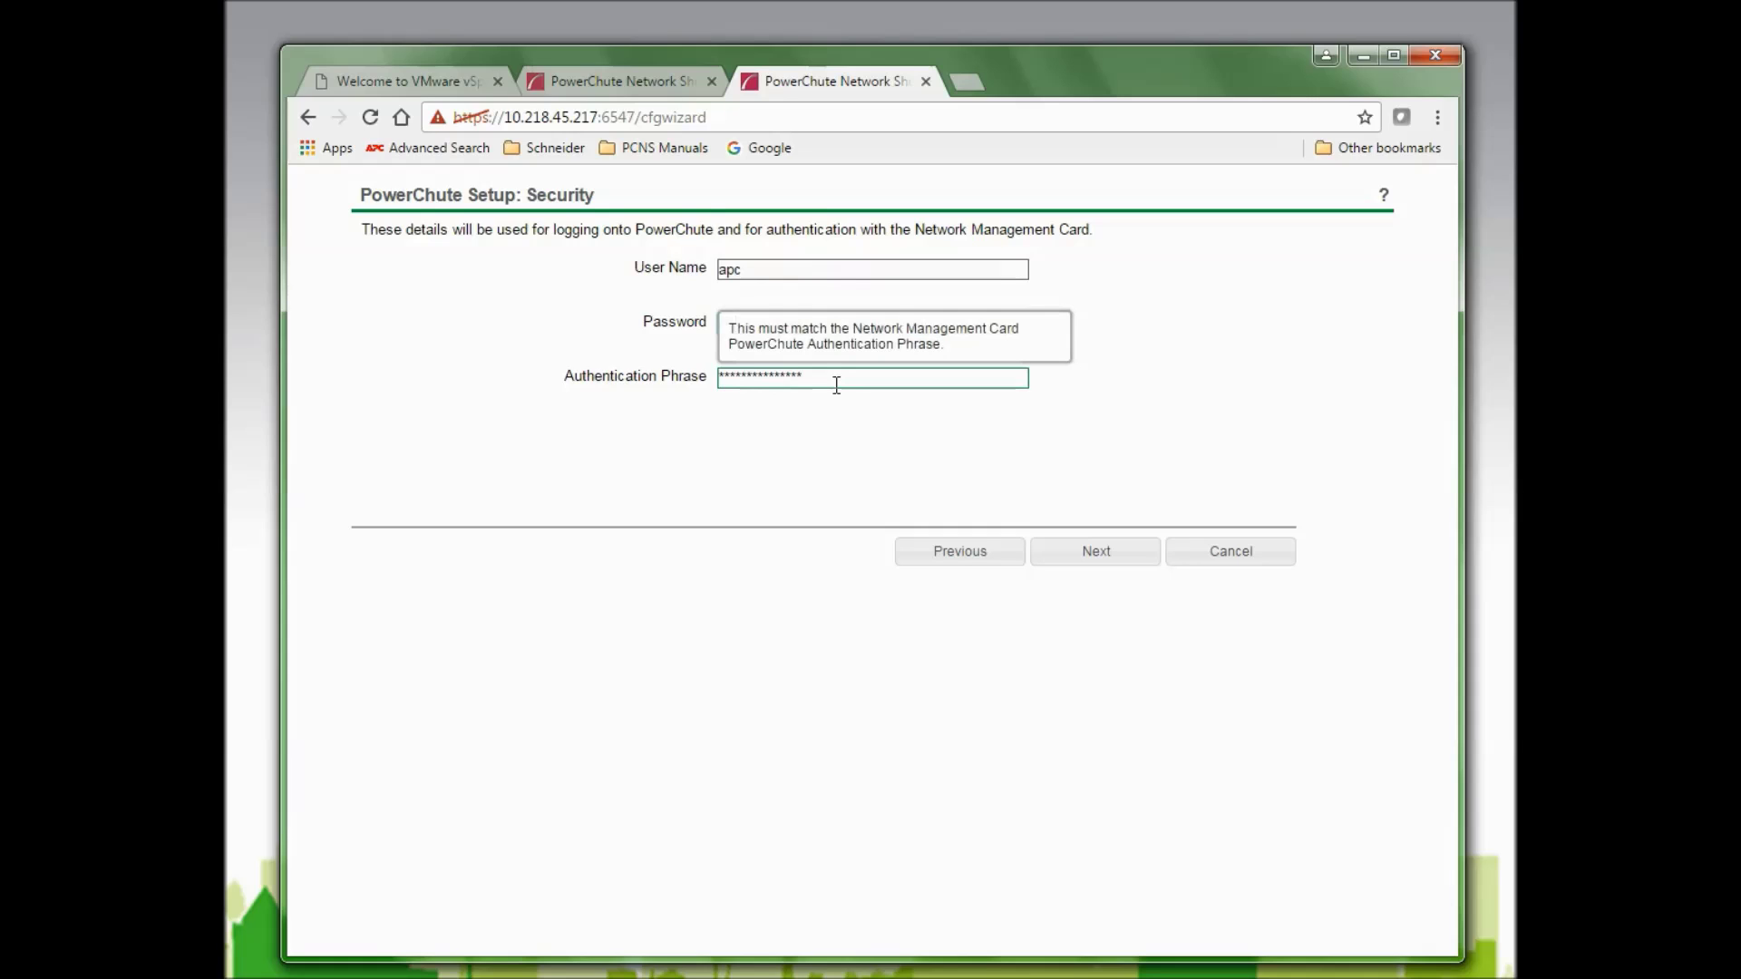
click(1100, 555)
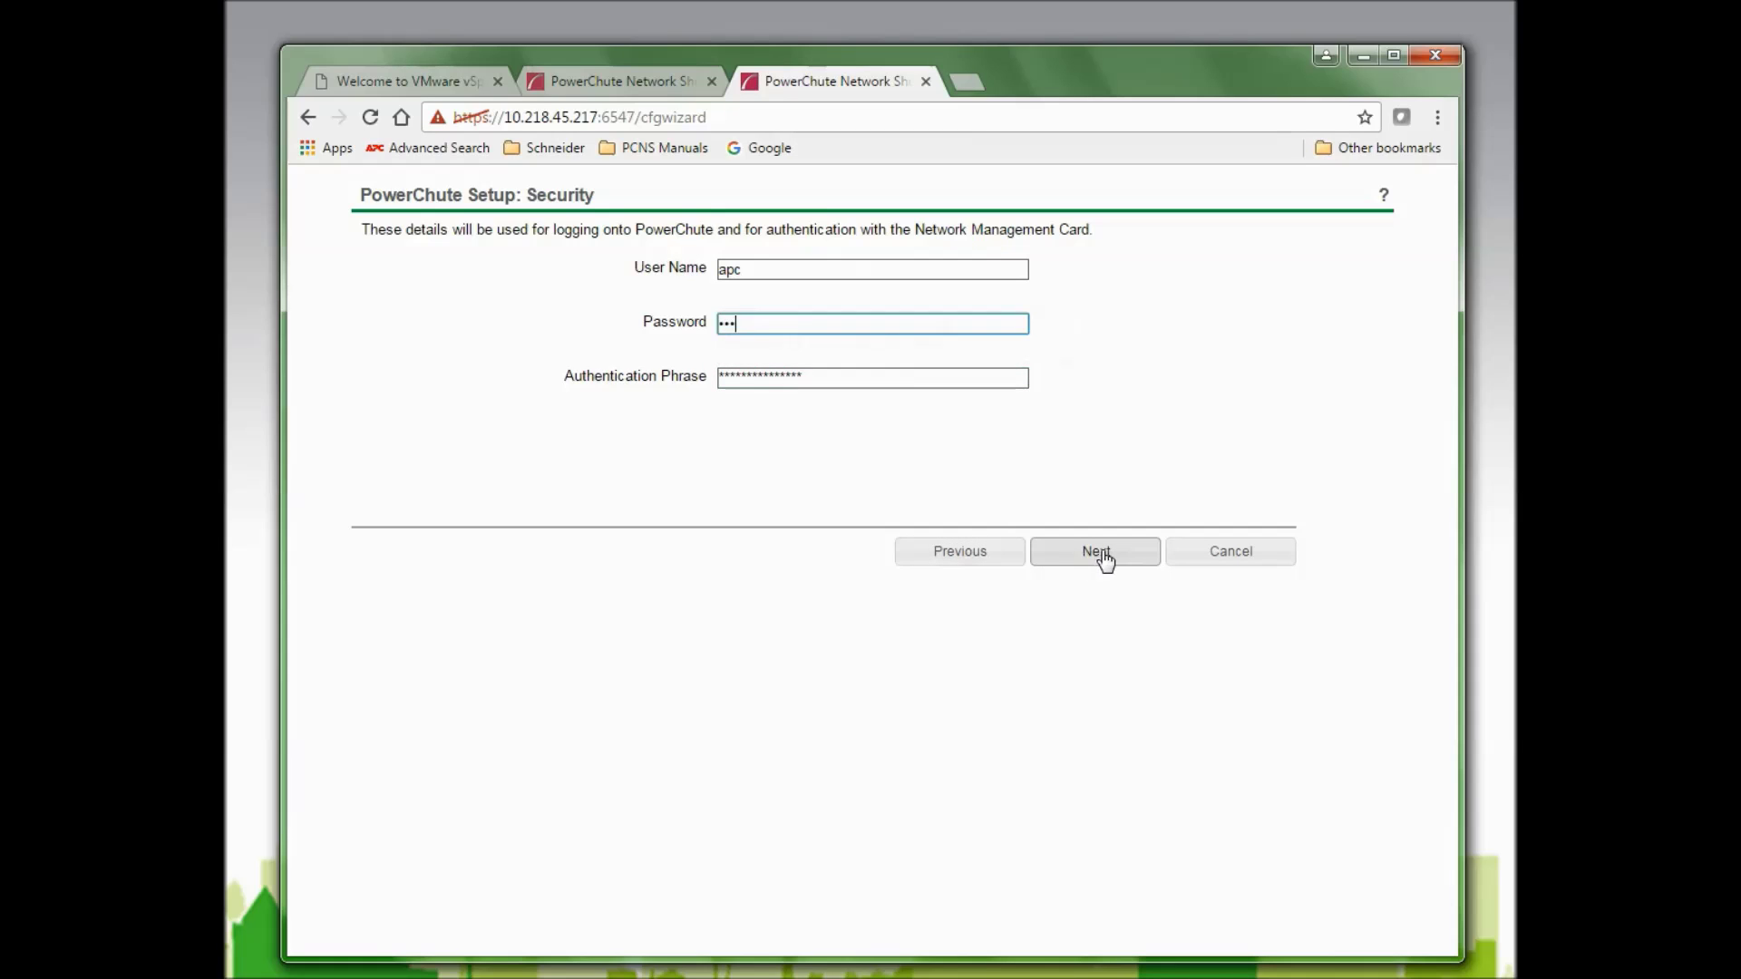
click(1101, 554)
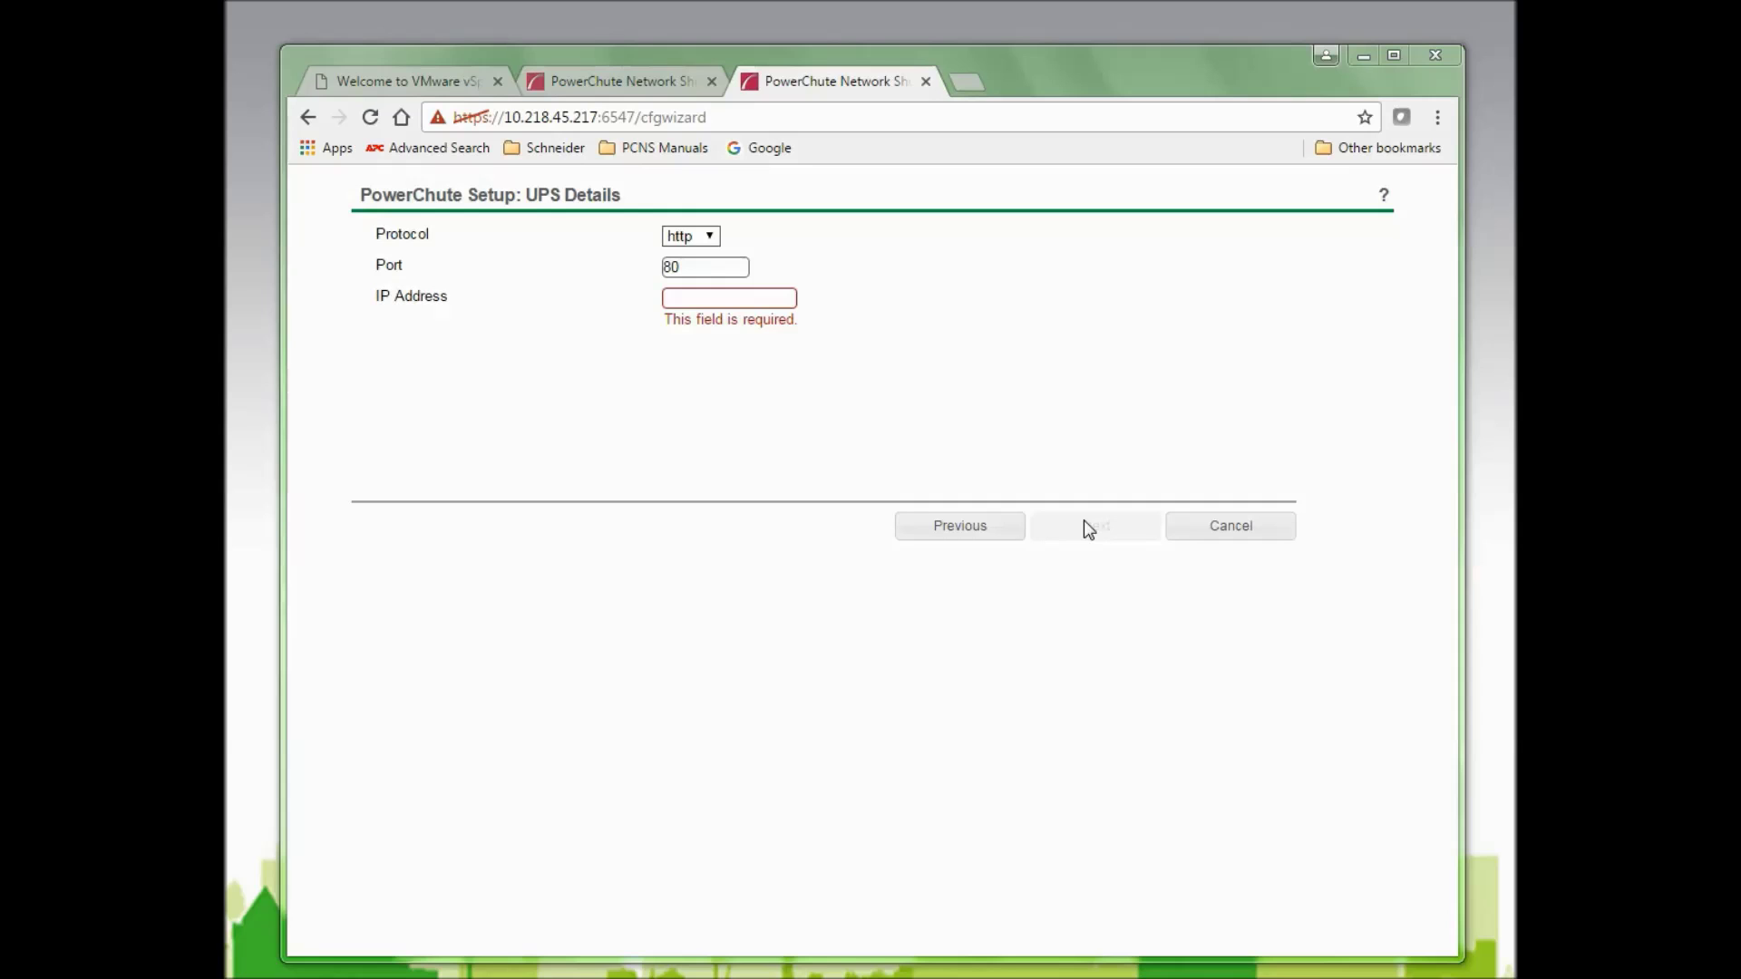
Enter card IP 10.218.77.27, apply the confirmed settings, and complete registration.
click(695, 302)
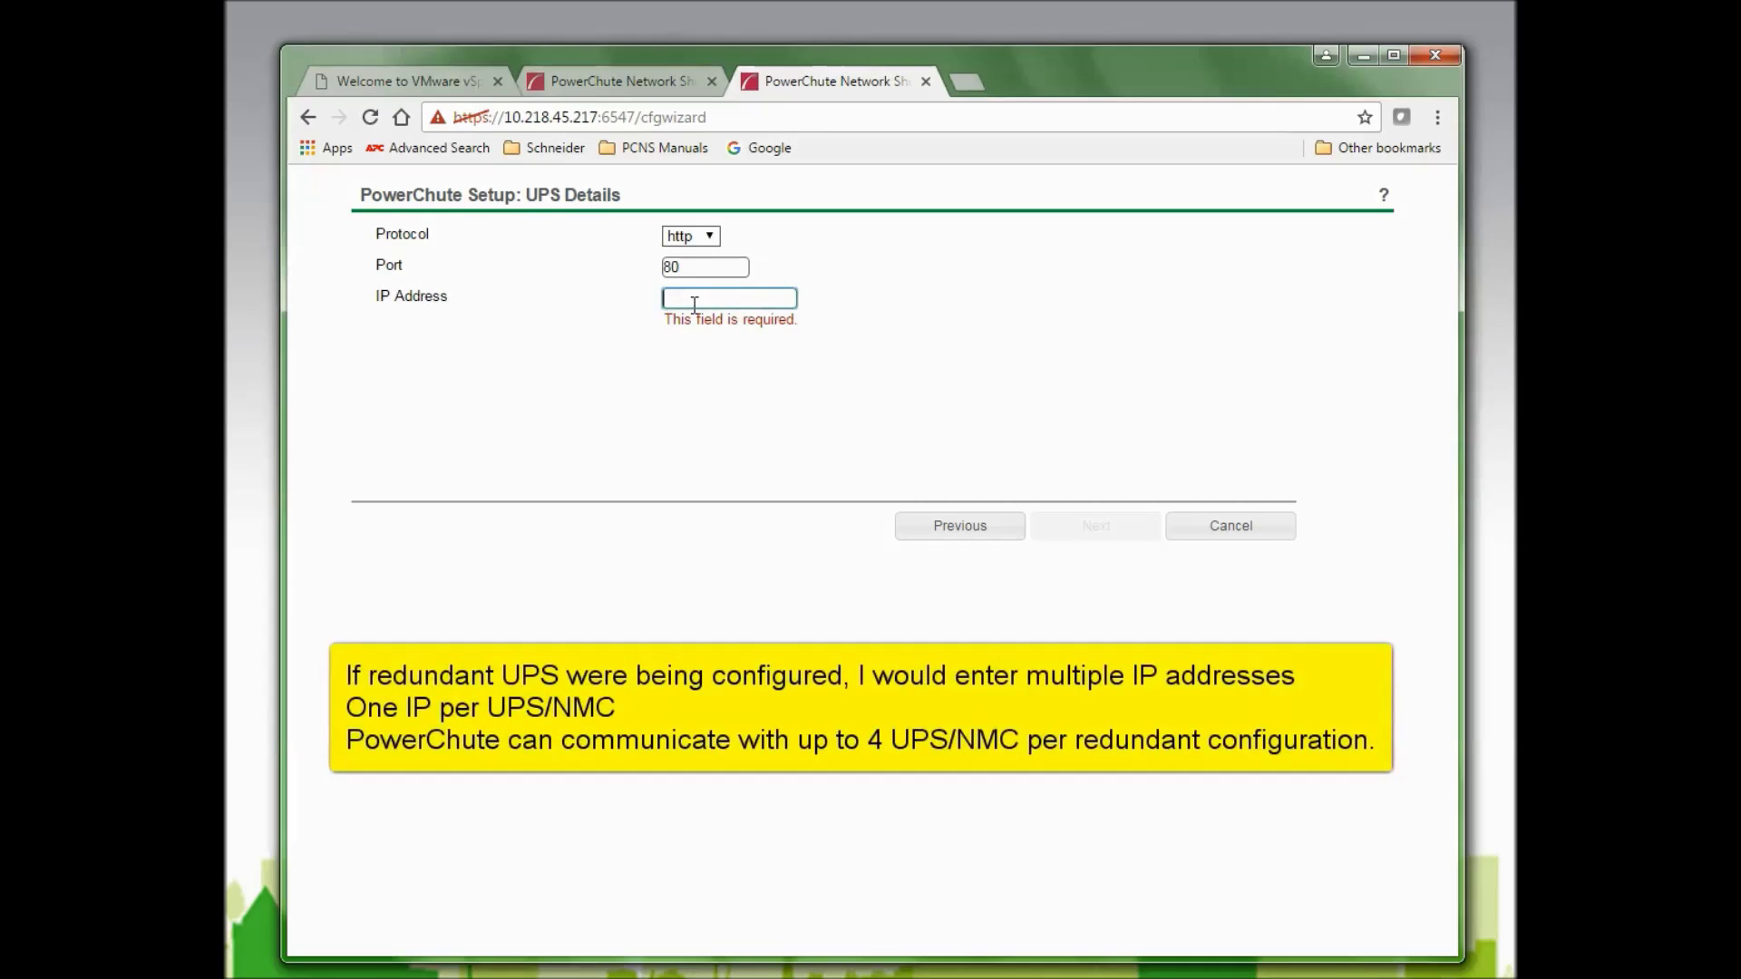
text(10.218)
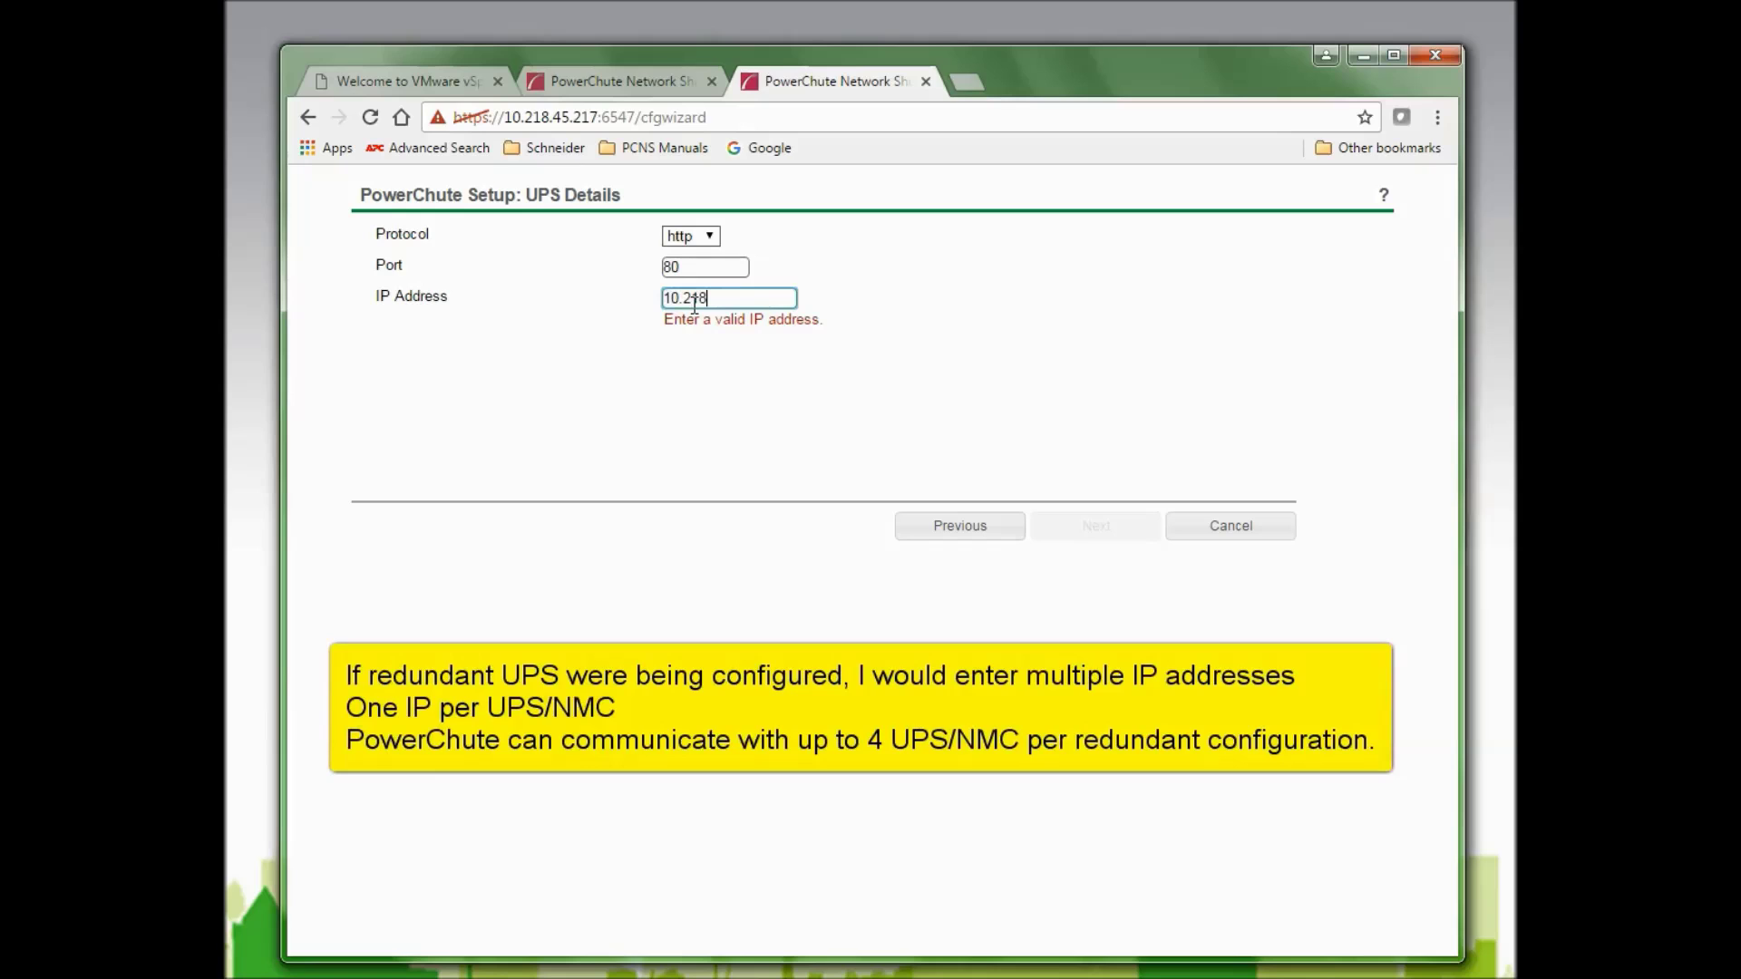
text(.77.27)
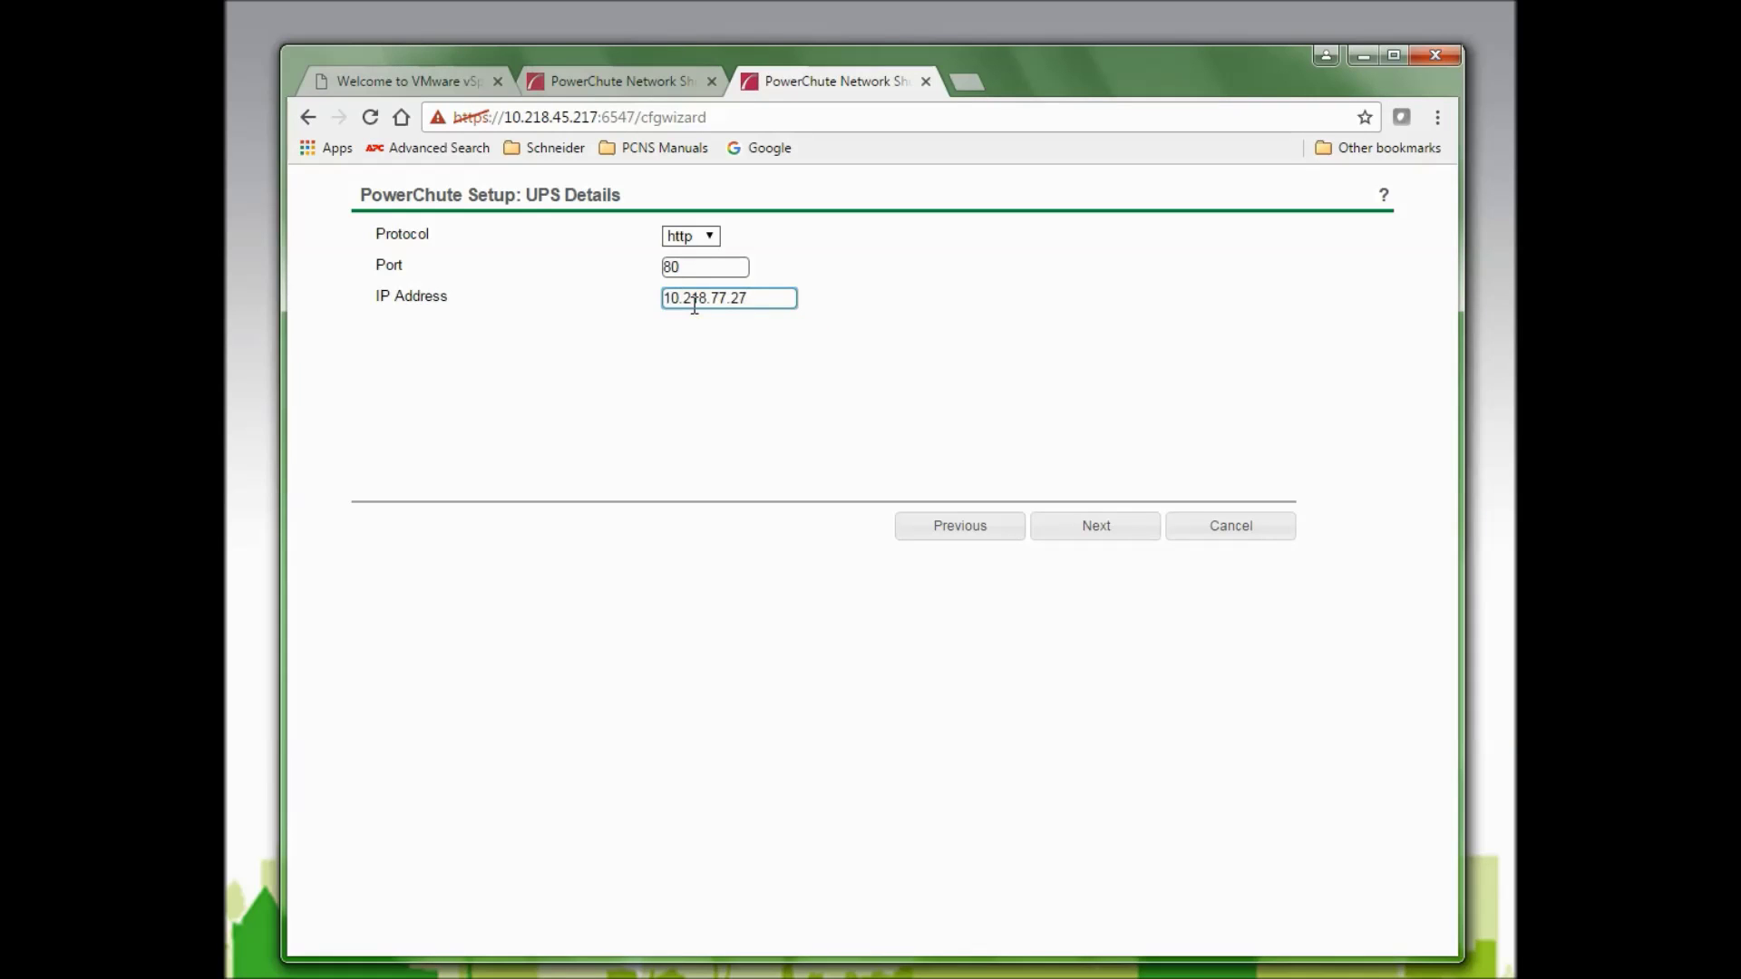
click(1095, 529)
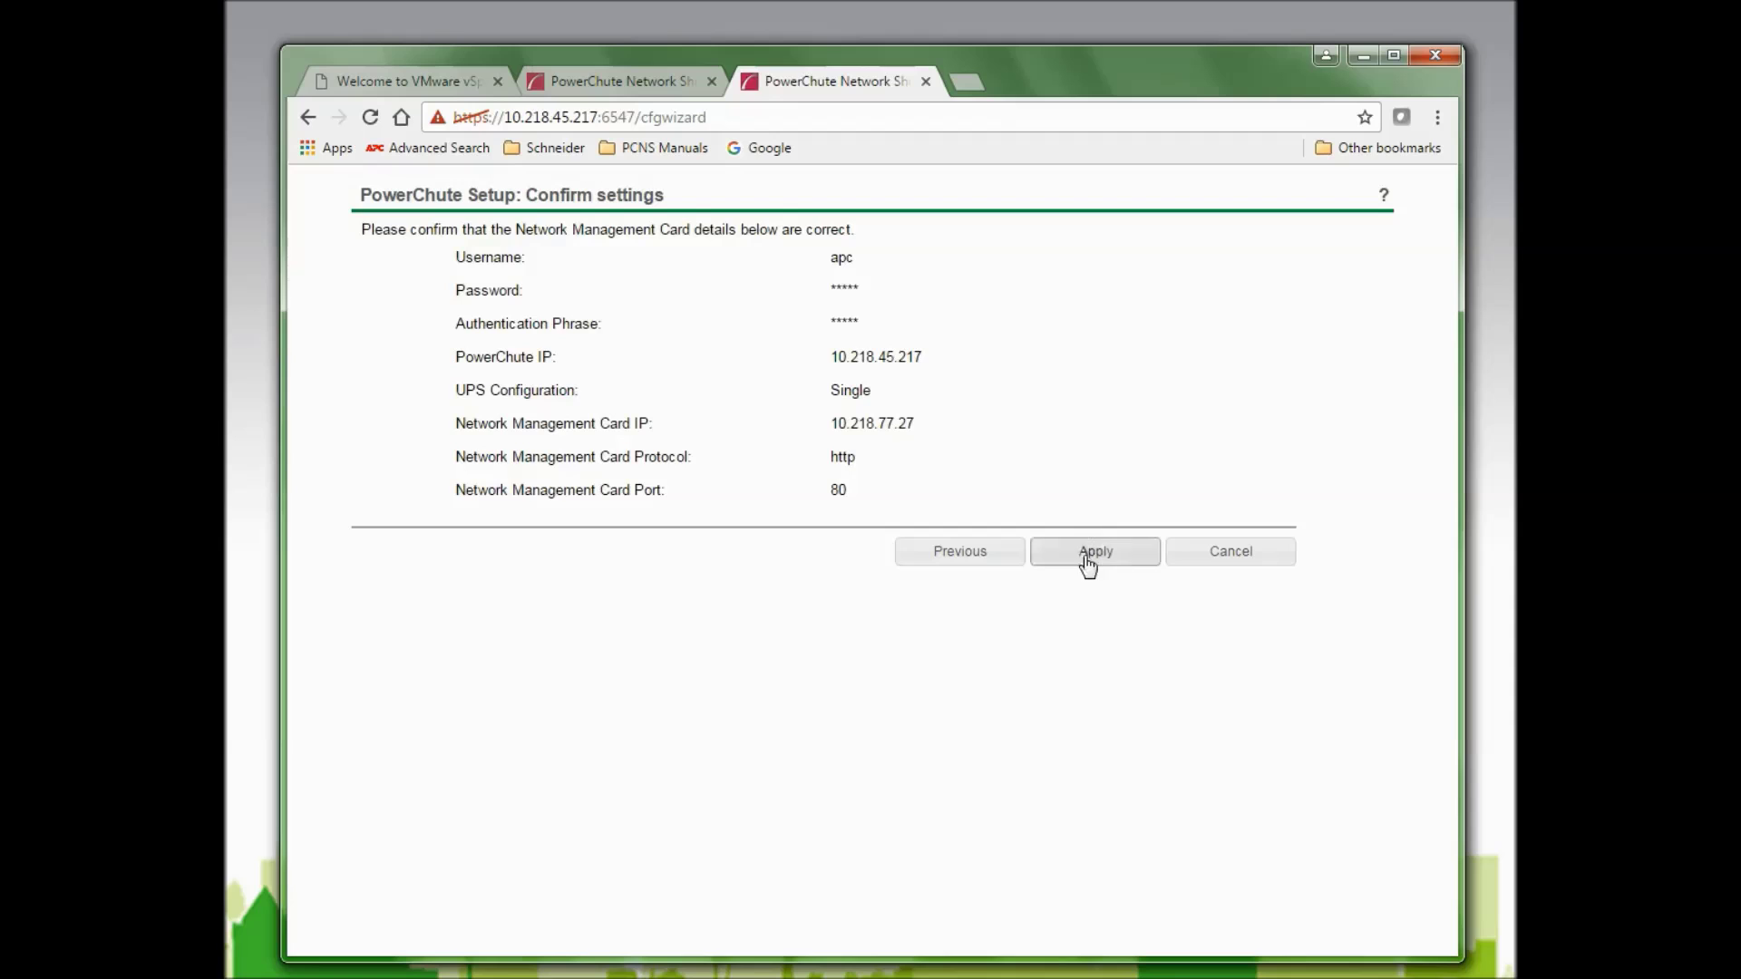
click(1098, 554)
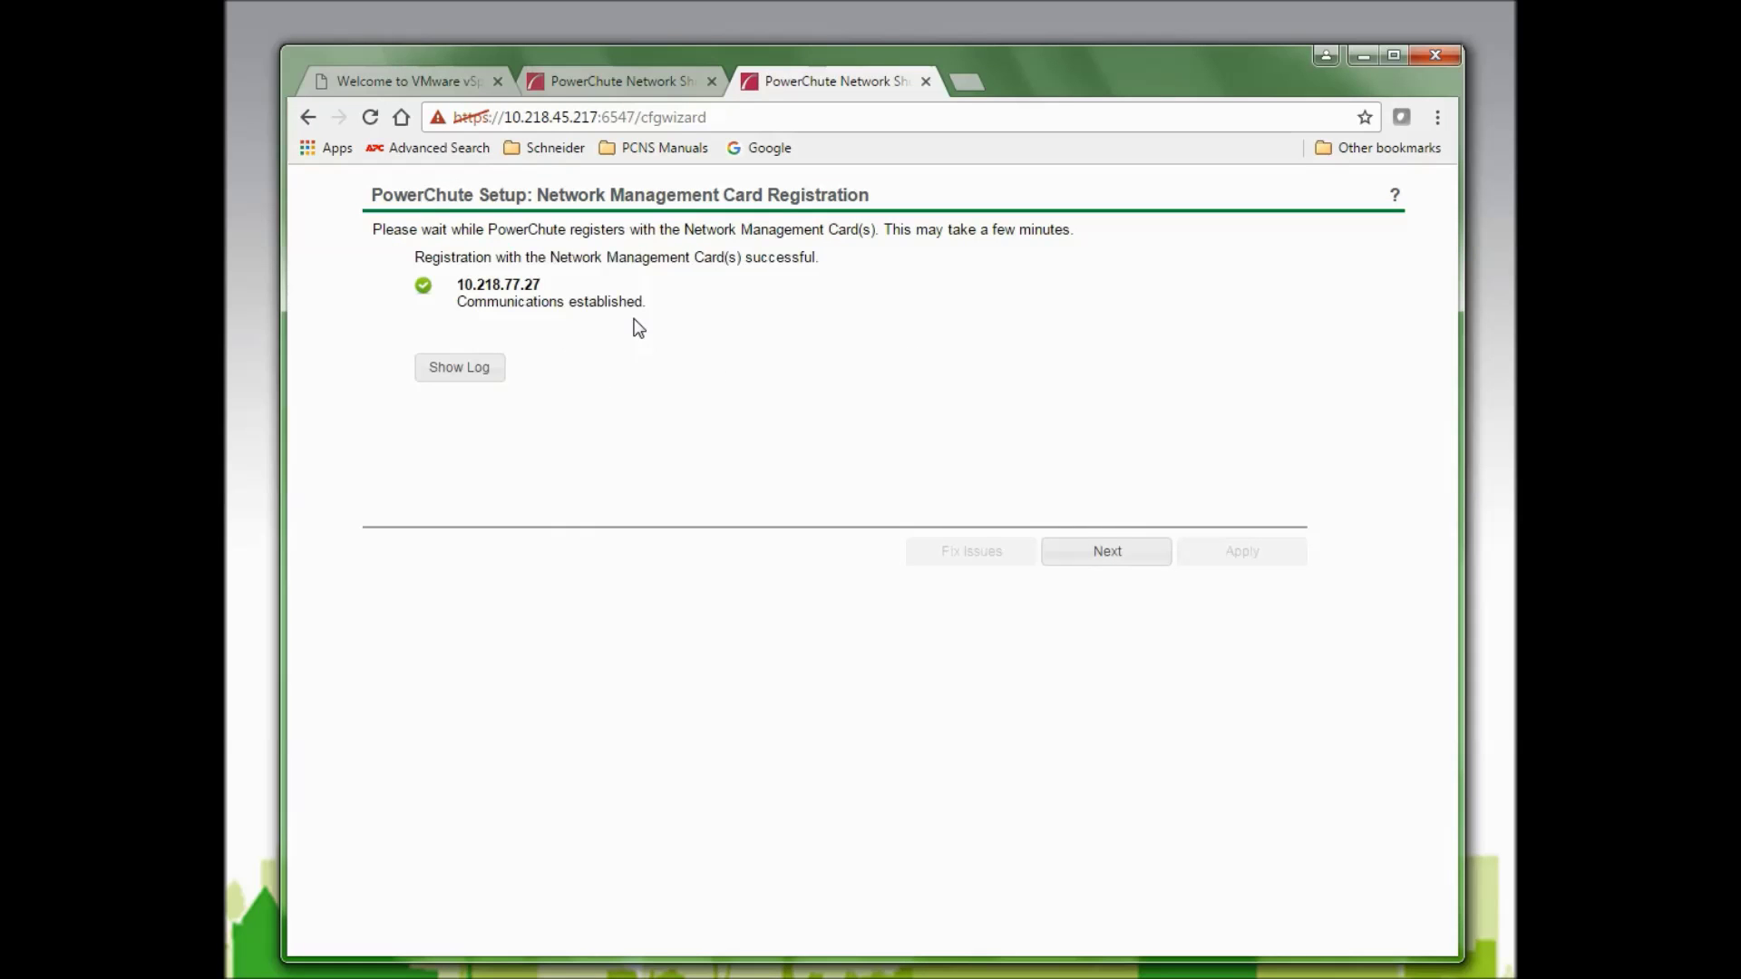
click(1108, 556)
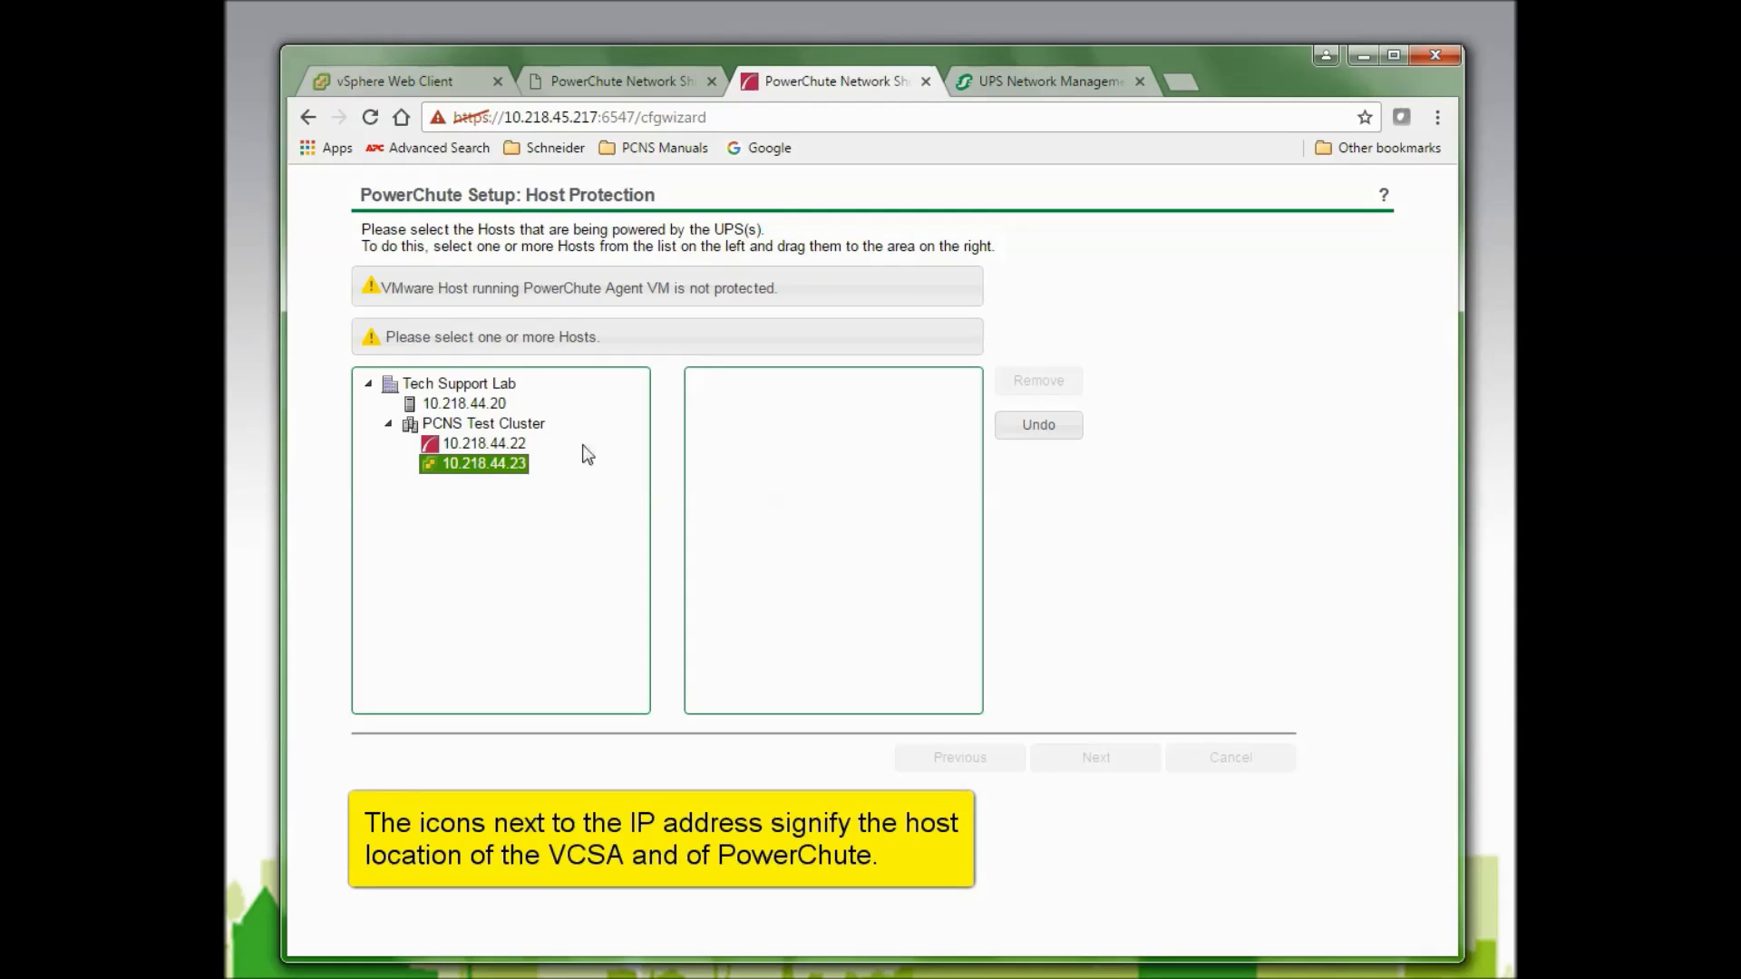
Add hosts 10.218.44.22 and 10.218.44.23 to the protected hosts pane.
ctrl+click(458, 447)
drag(458, 453, 787, 412)
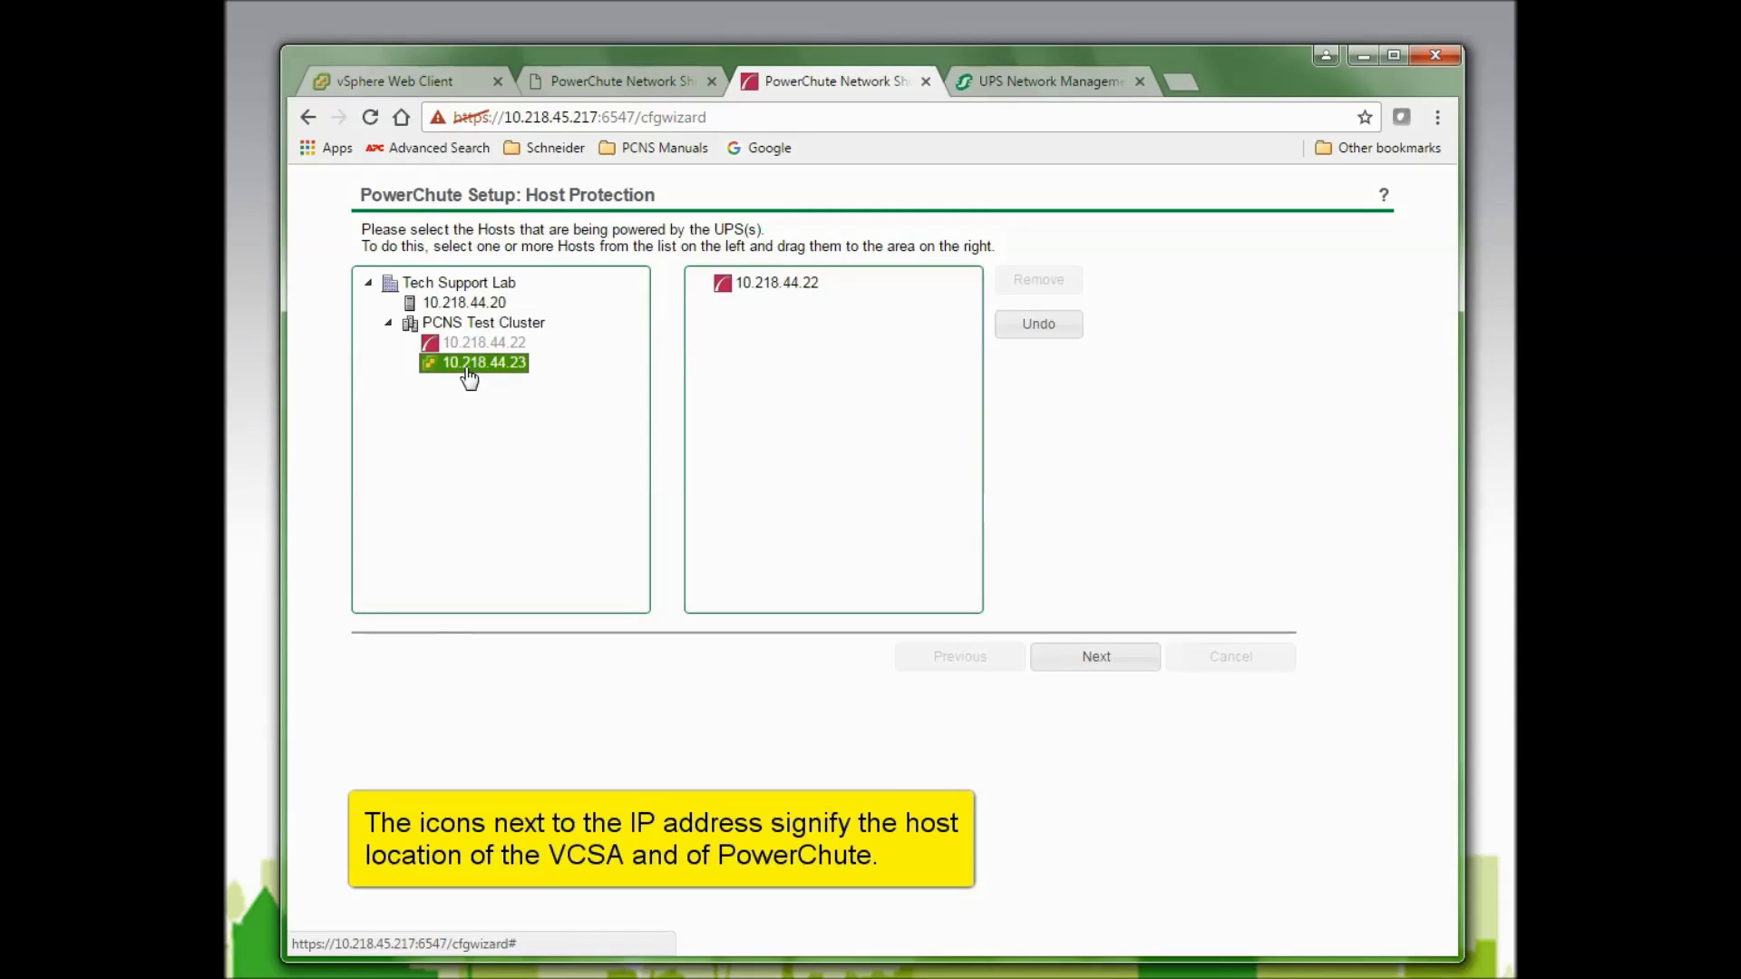
drag(469, 379, 782, 374)
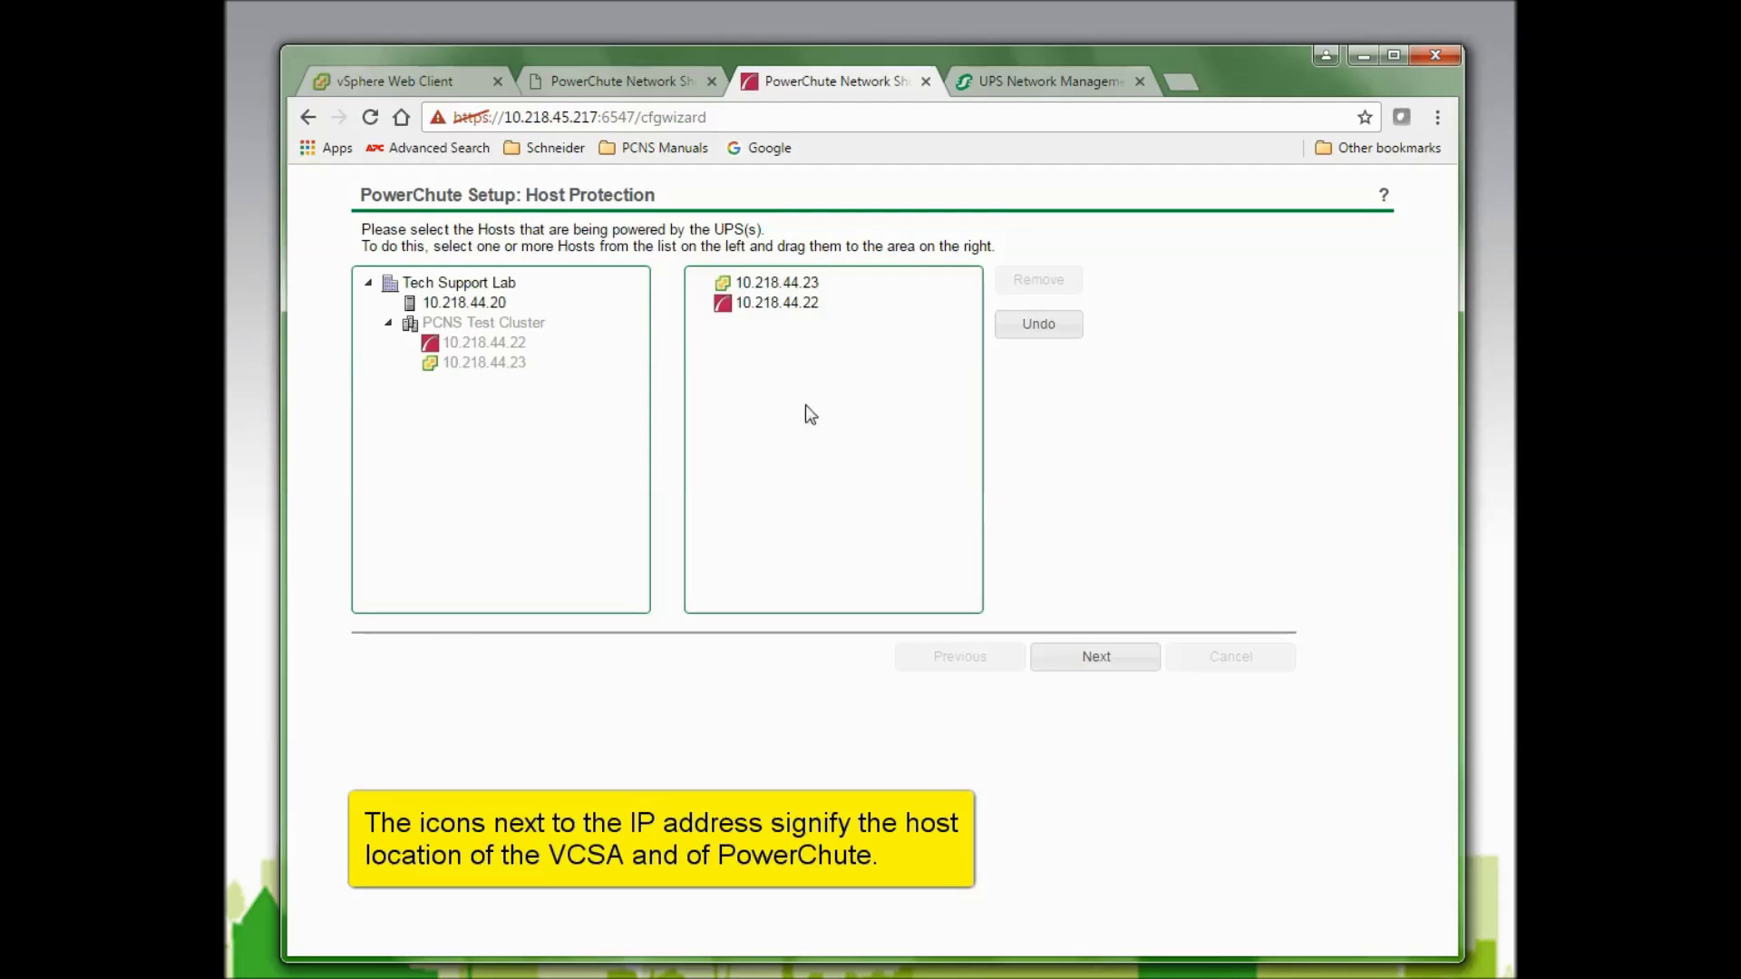
click(1093, 660)
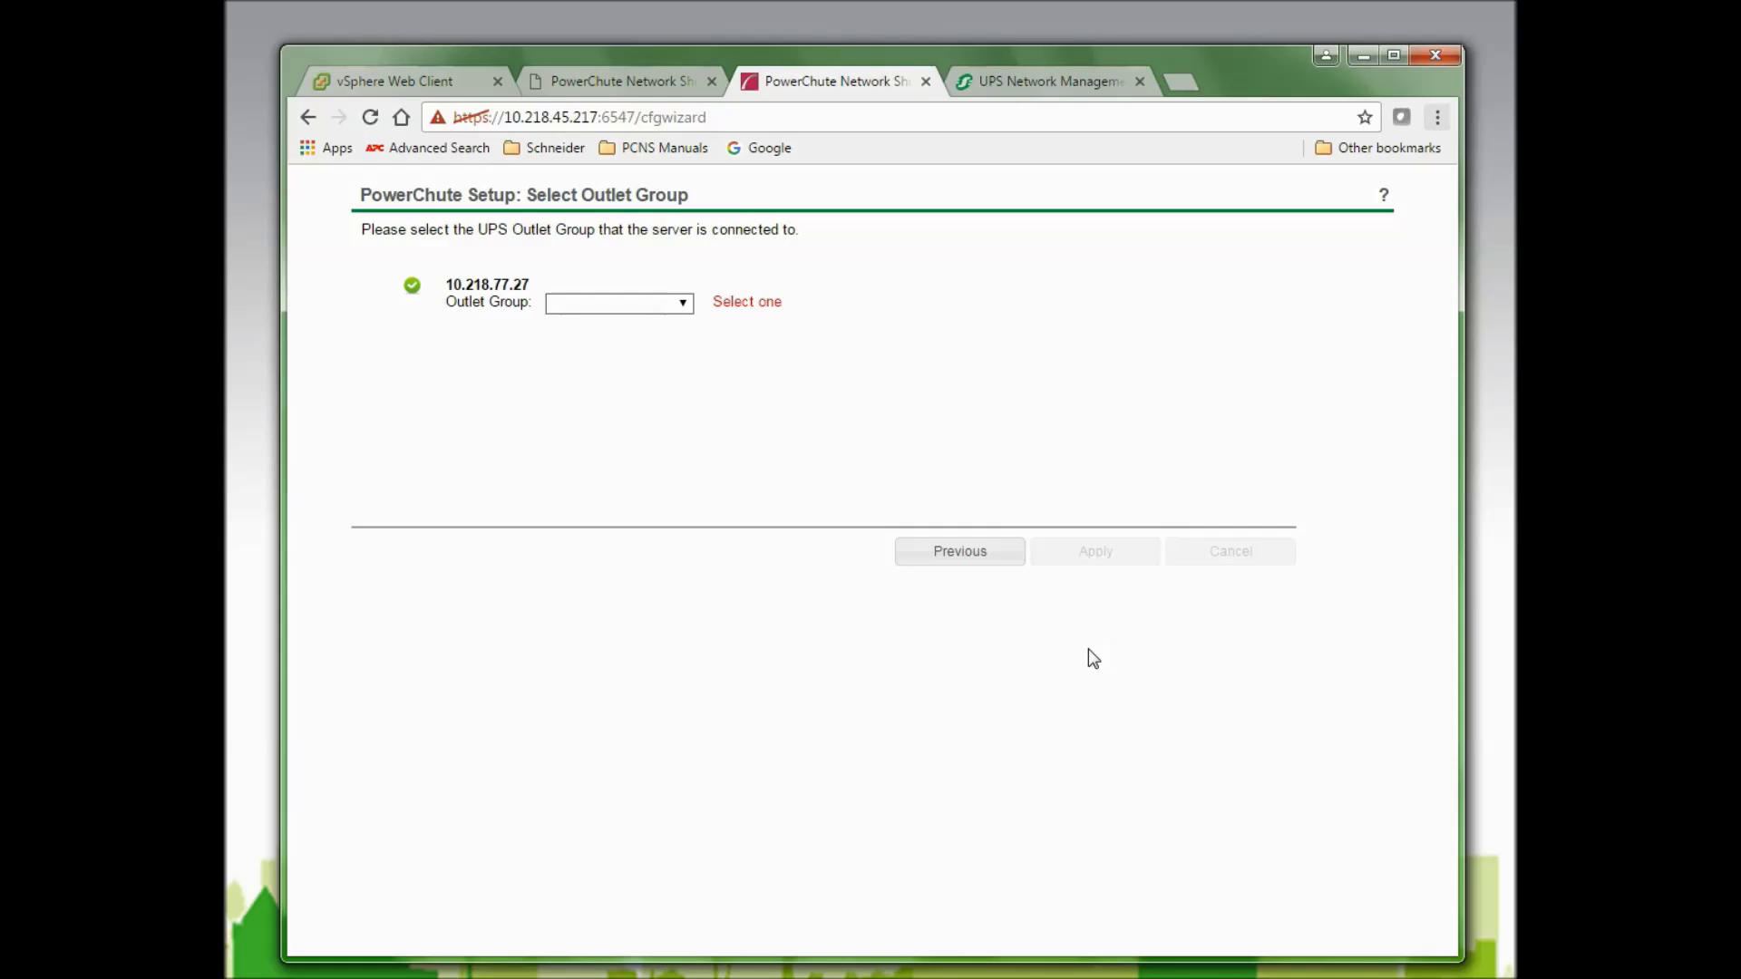
Select Outlet Group 1: On as the registered outlet group and apply it.
click(683, 305)
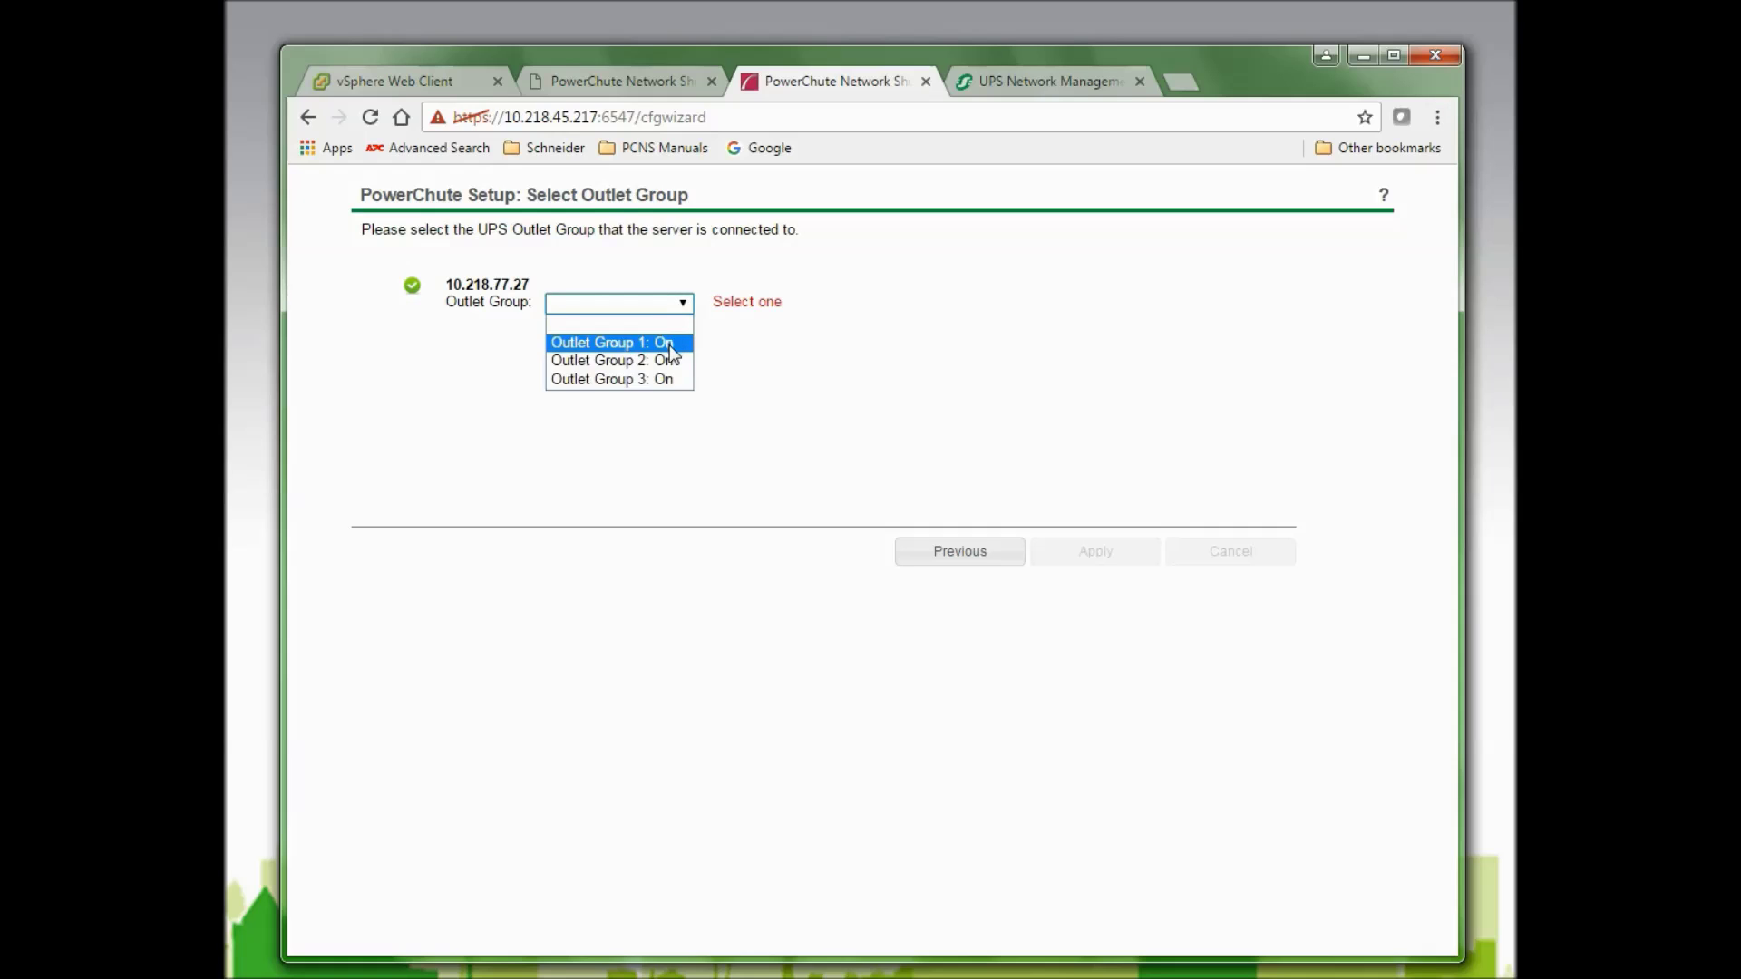
click(671, 344)
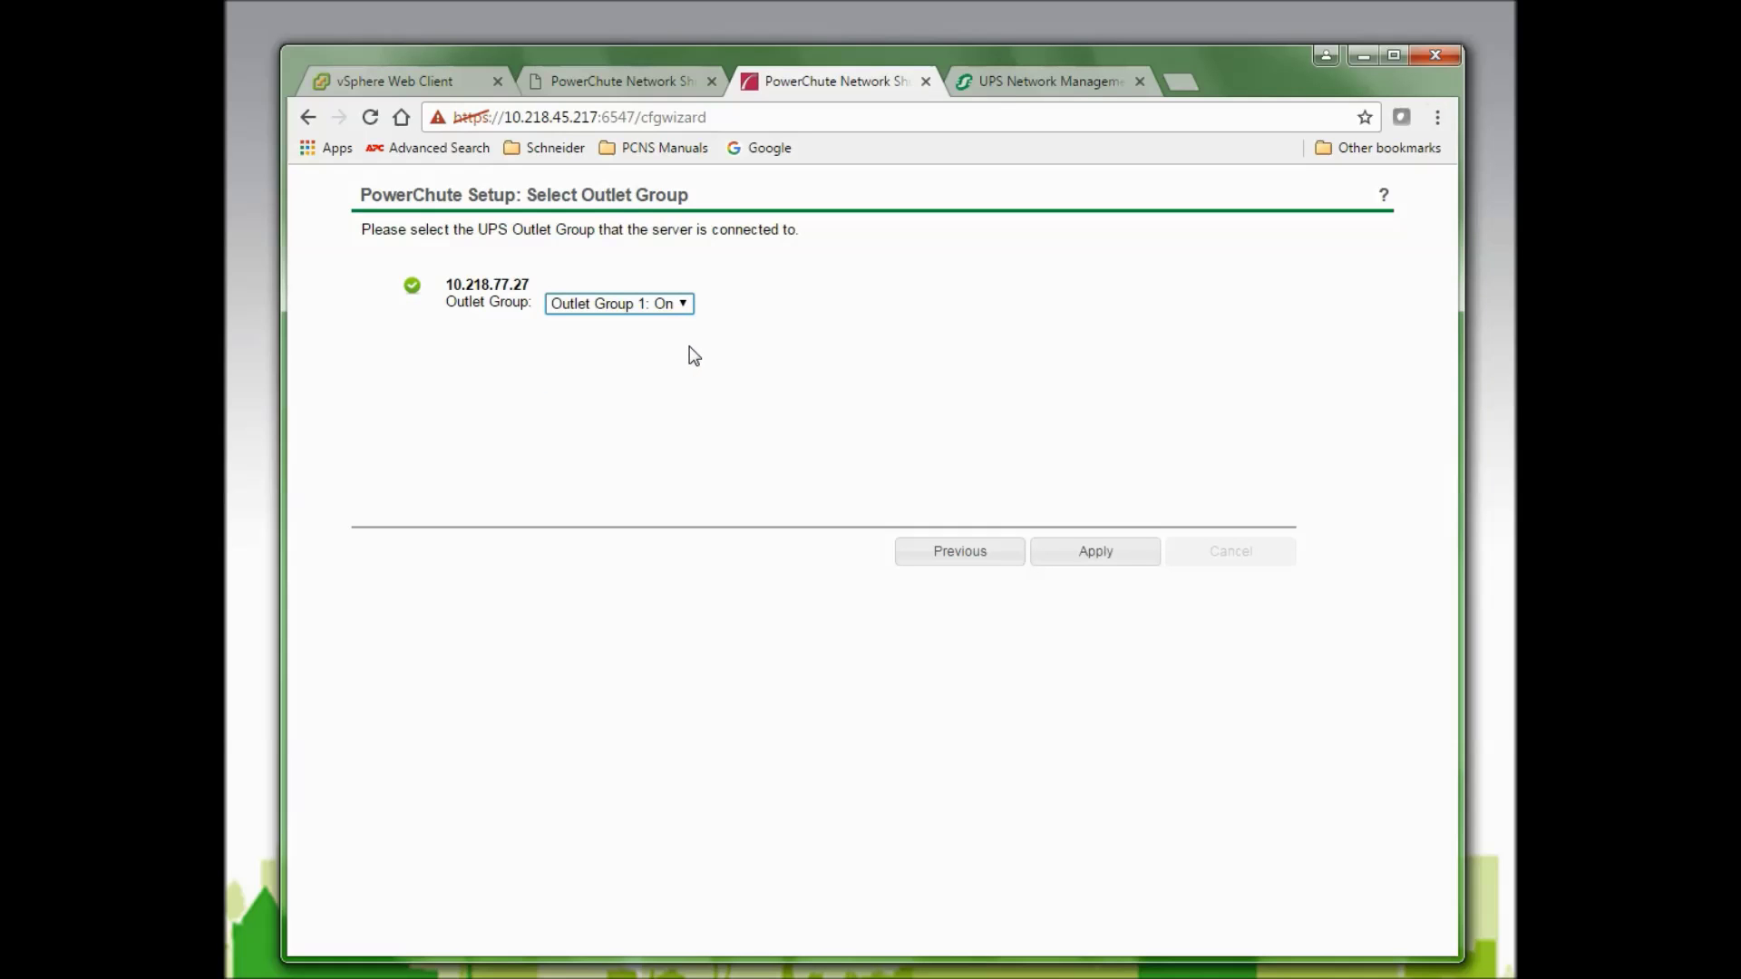
click(1097, 562)
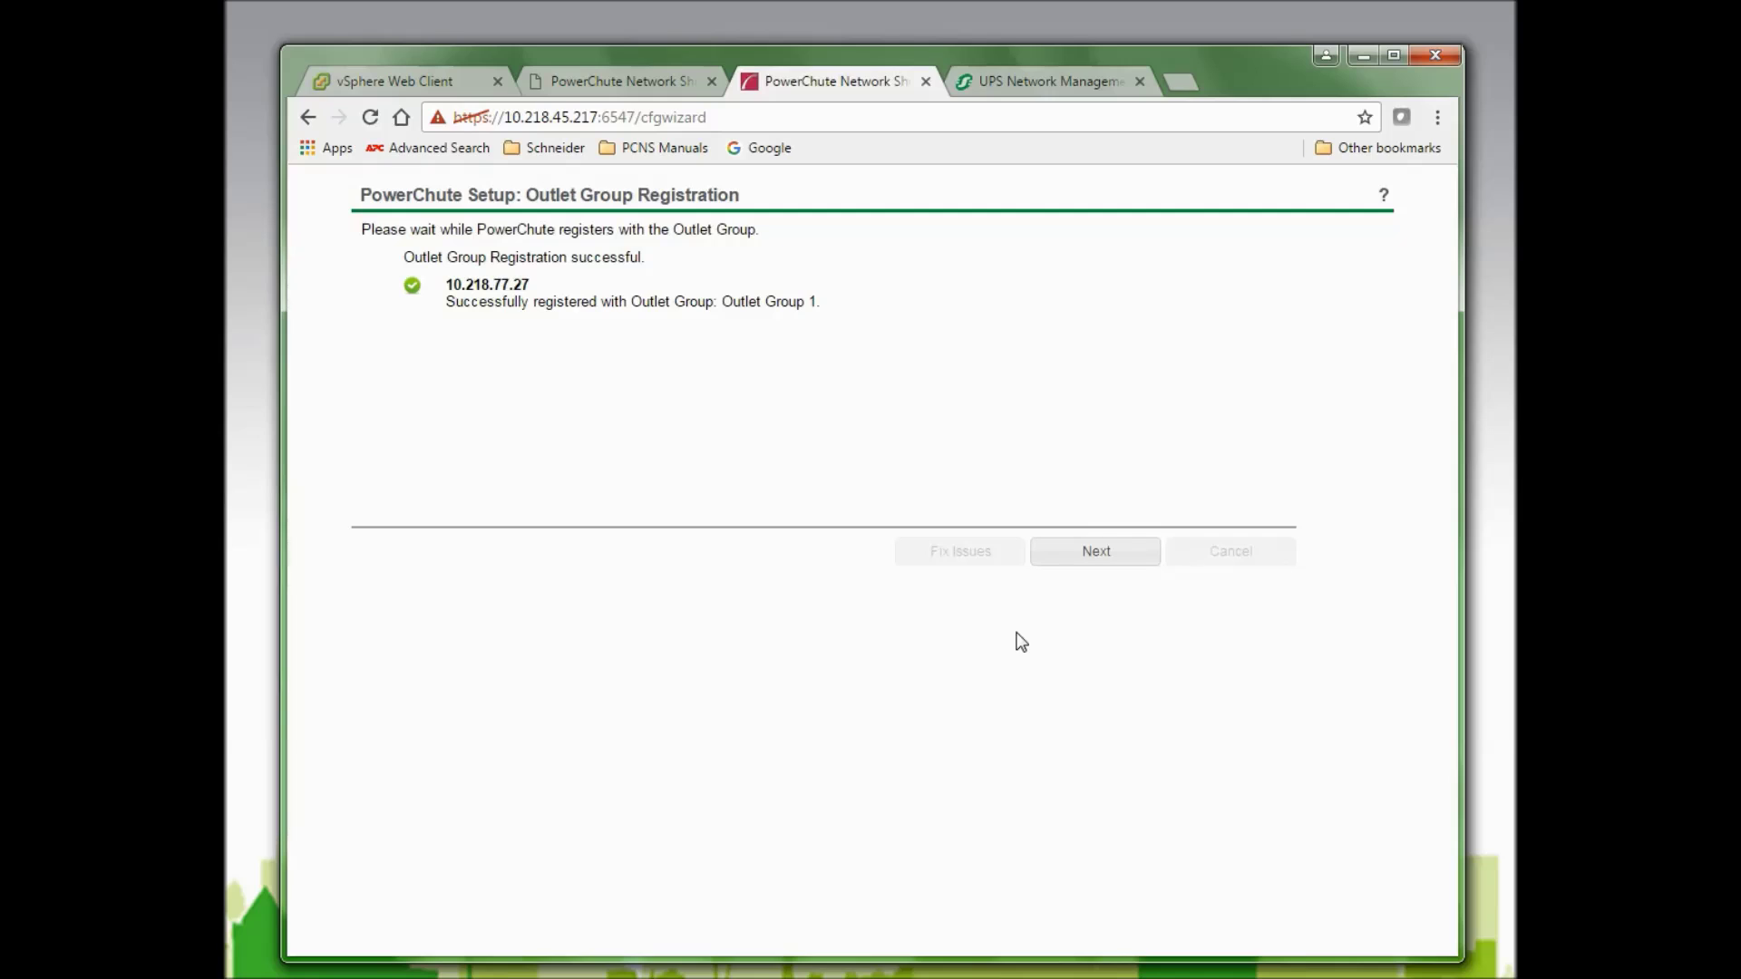
Continue to the Virtualization Settings step, then open a new browser tab.
click(1099, 555)
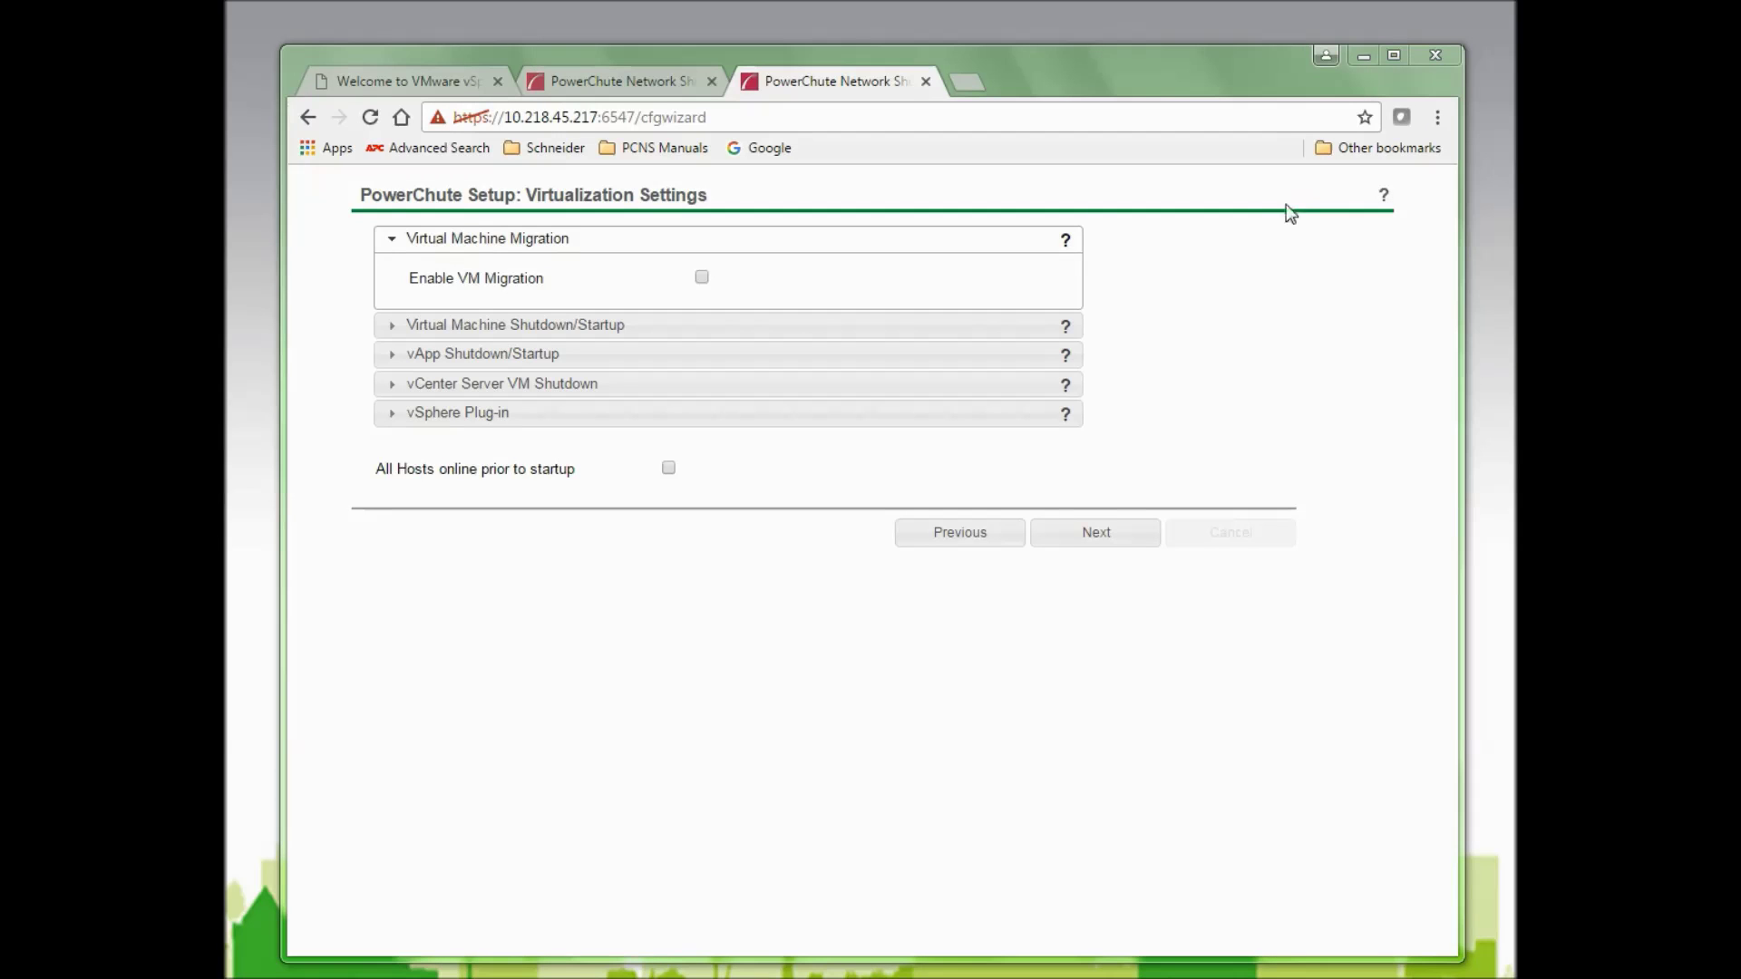
click(1067, 238)
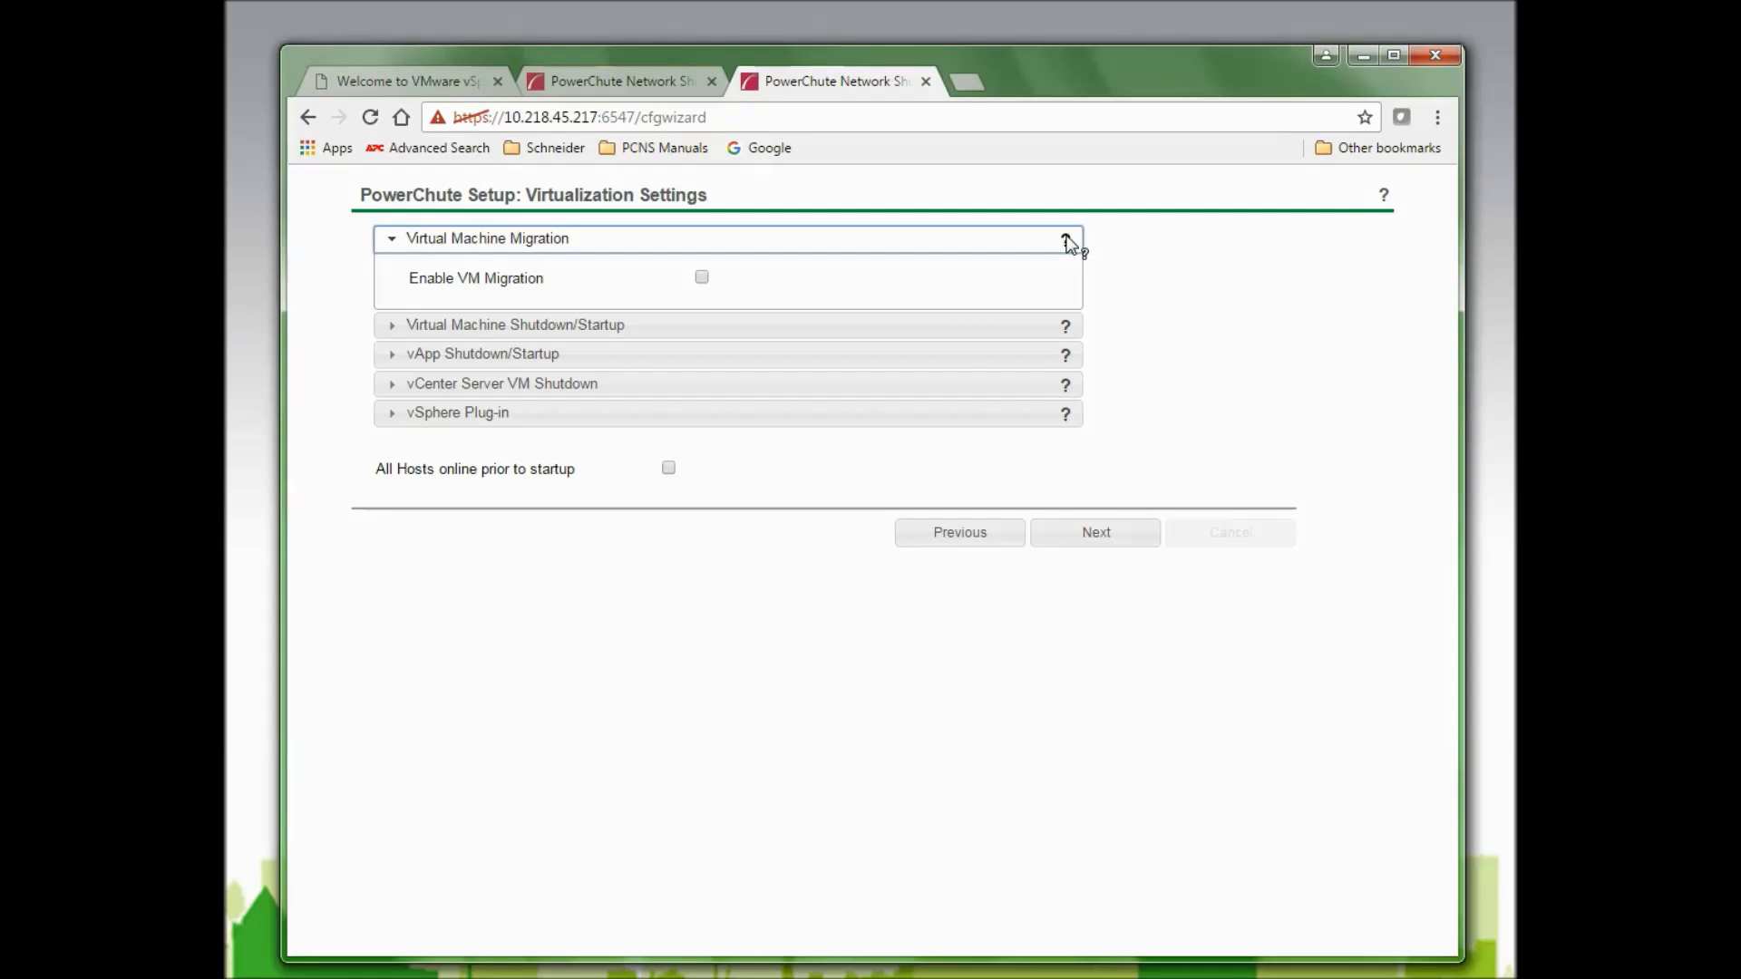
click(969, 82)
Open Application Note 180 from the PCNS Manuals bookmarks and scroll to the page 4 Shutdown Sequence.
click(680, 150)
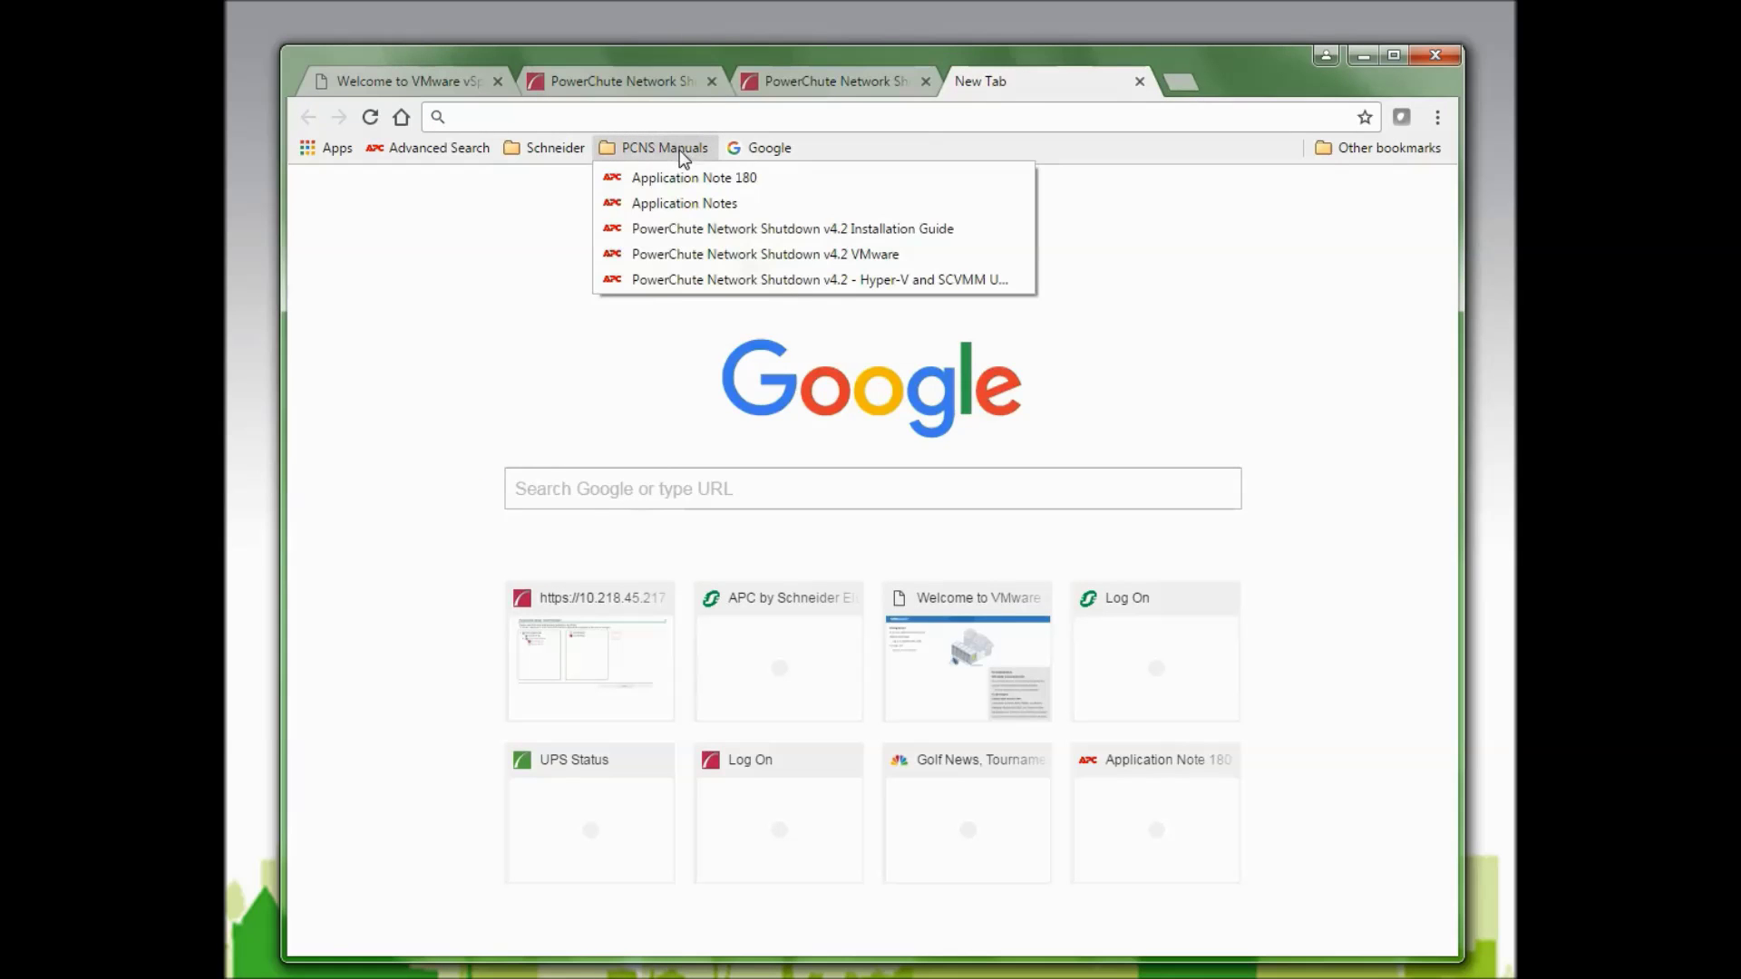
click(685, 178)
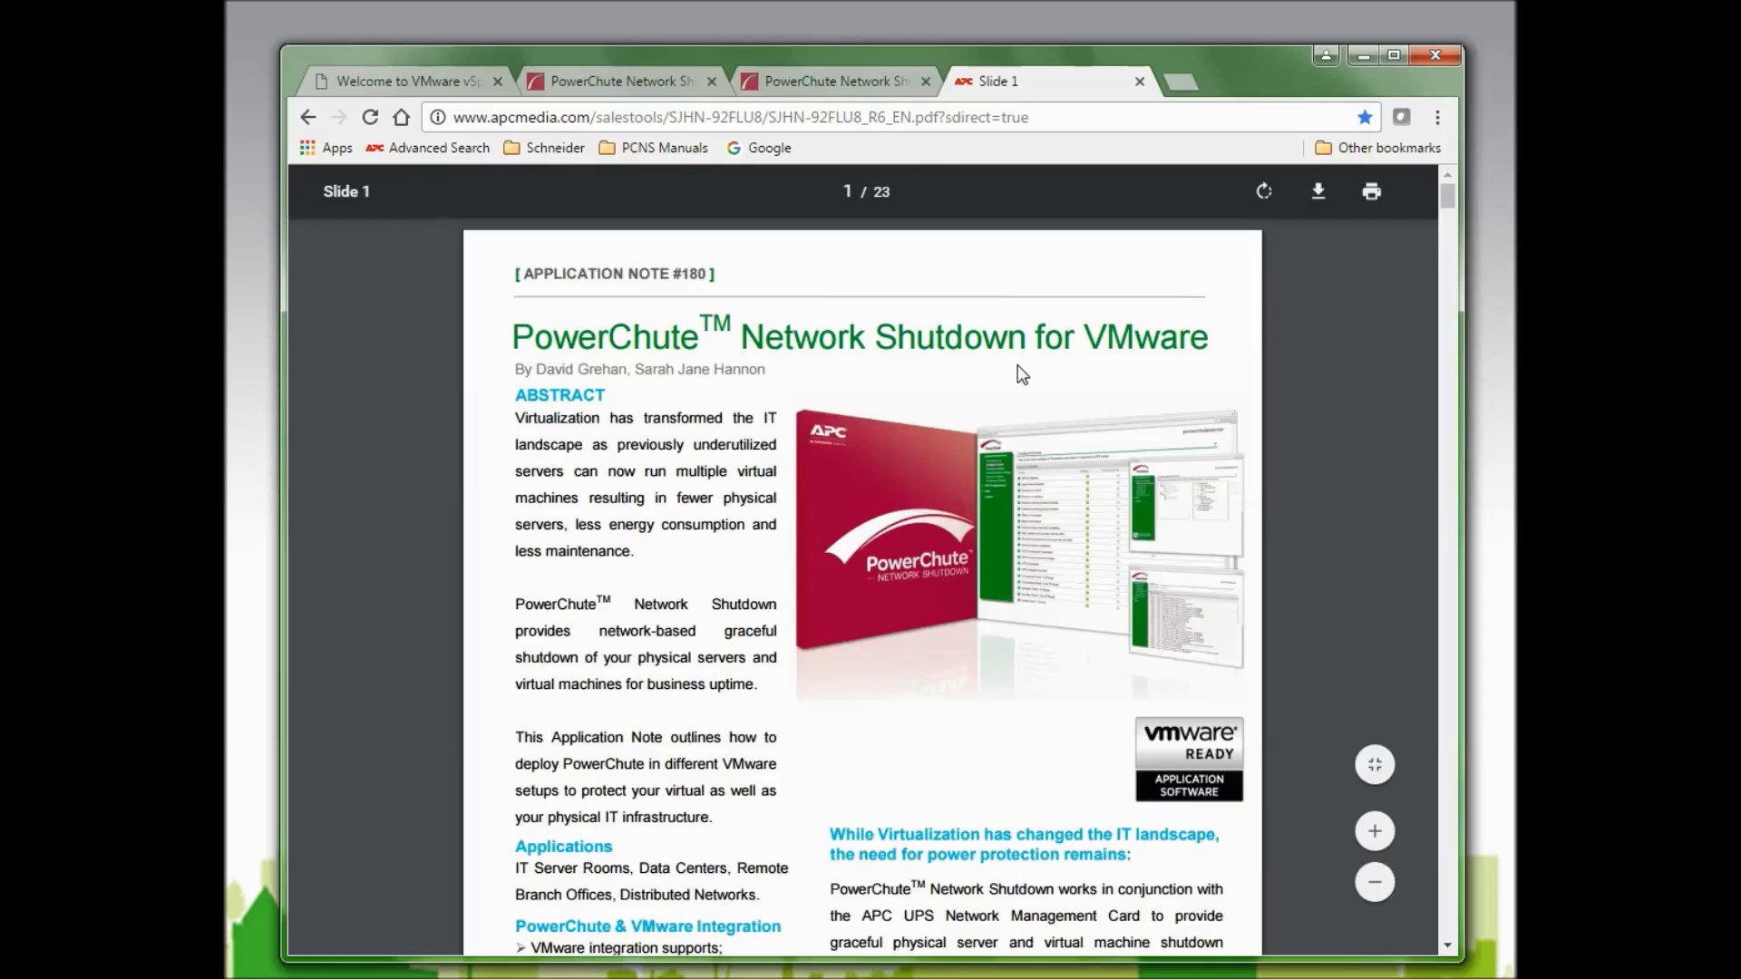
scroll(1017, 365, down, 6)
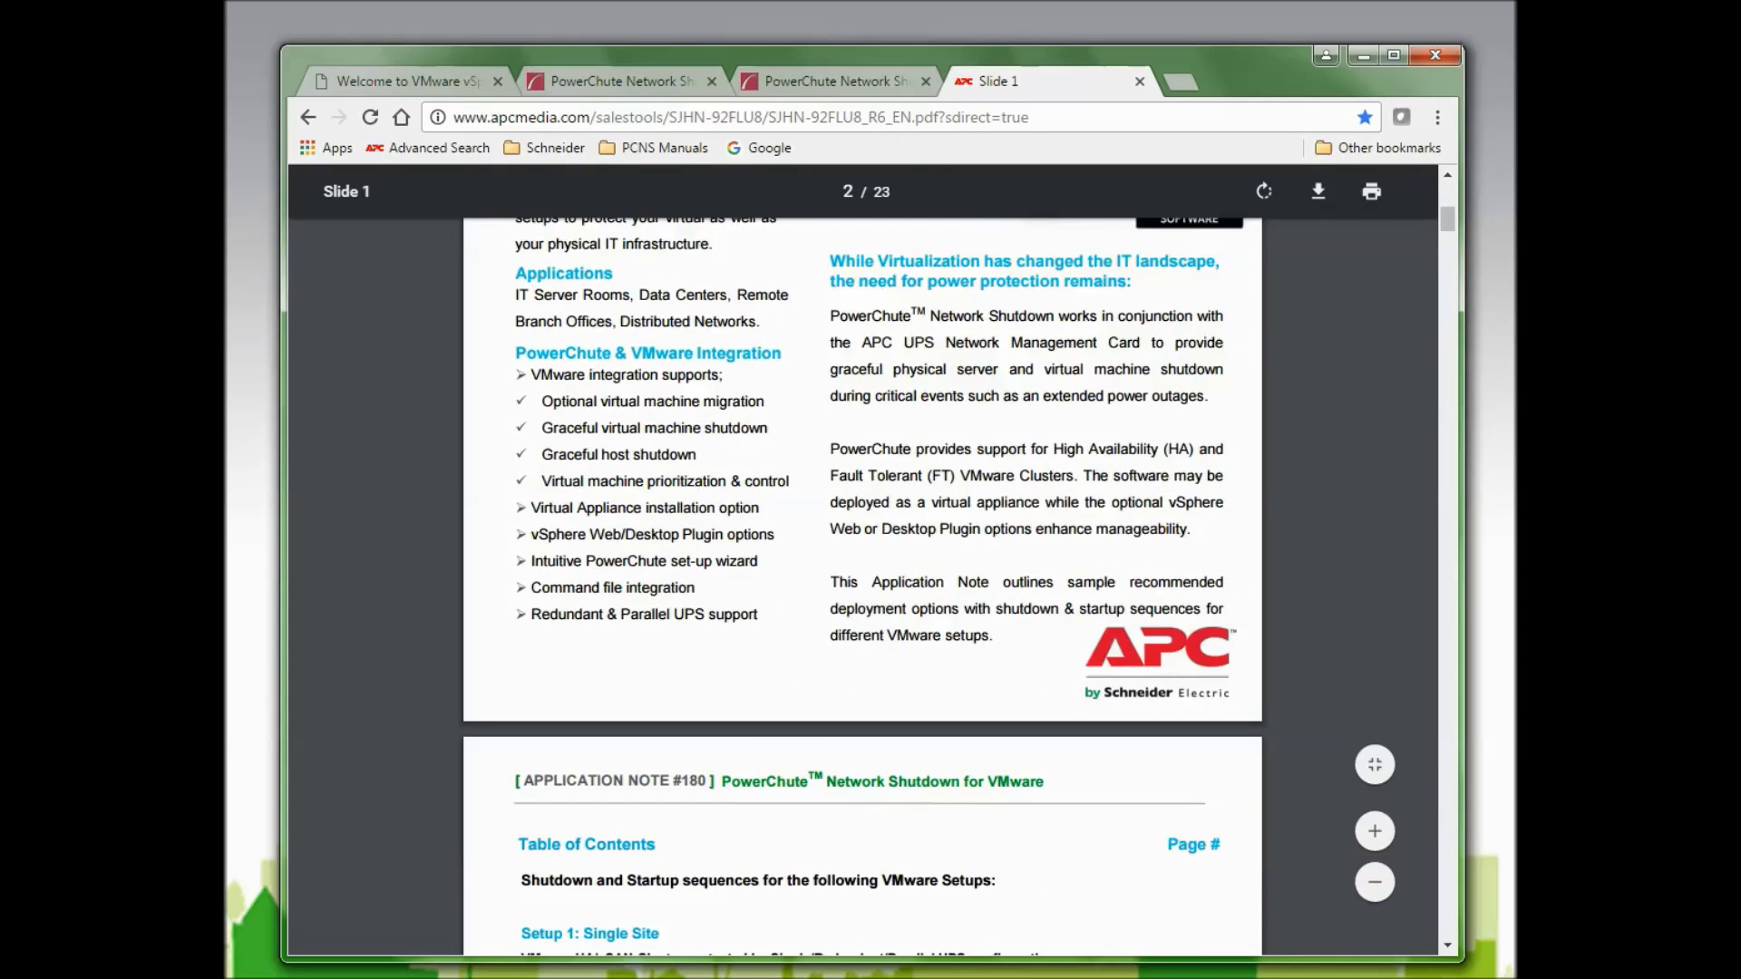
scroll(878, 657, down, 15)
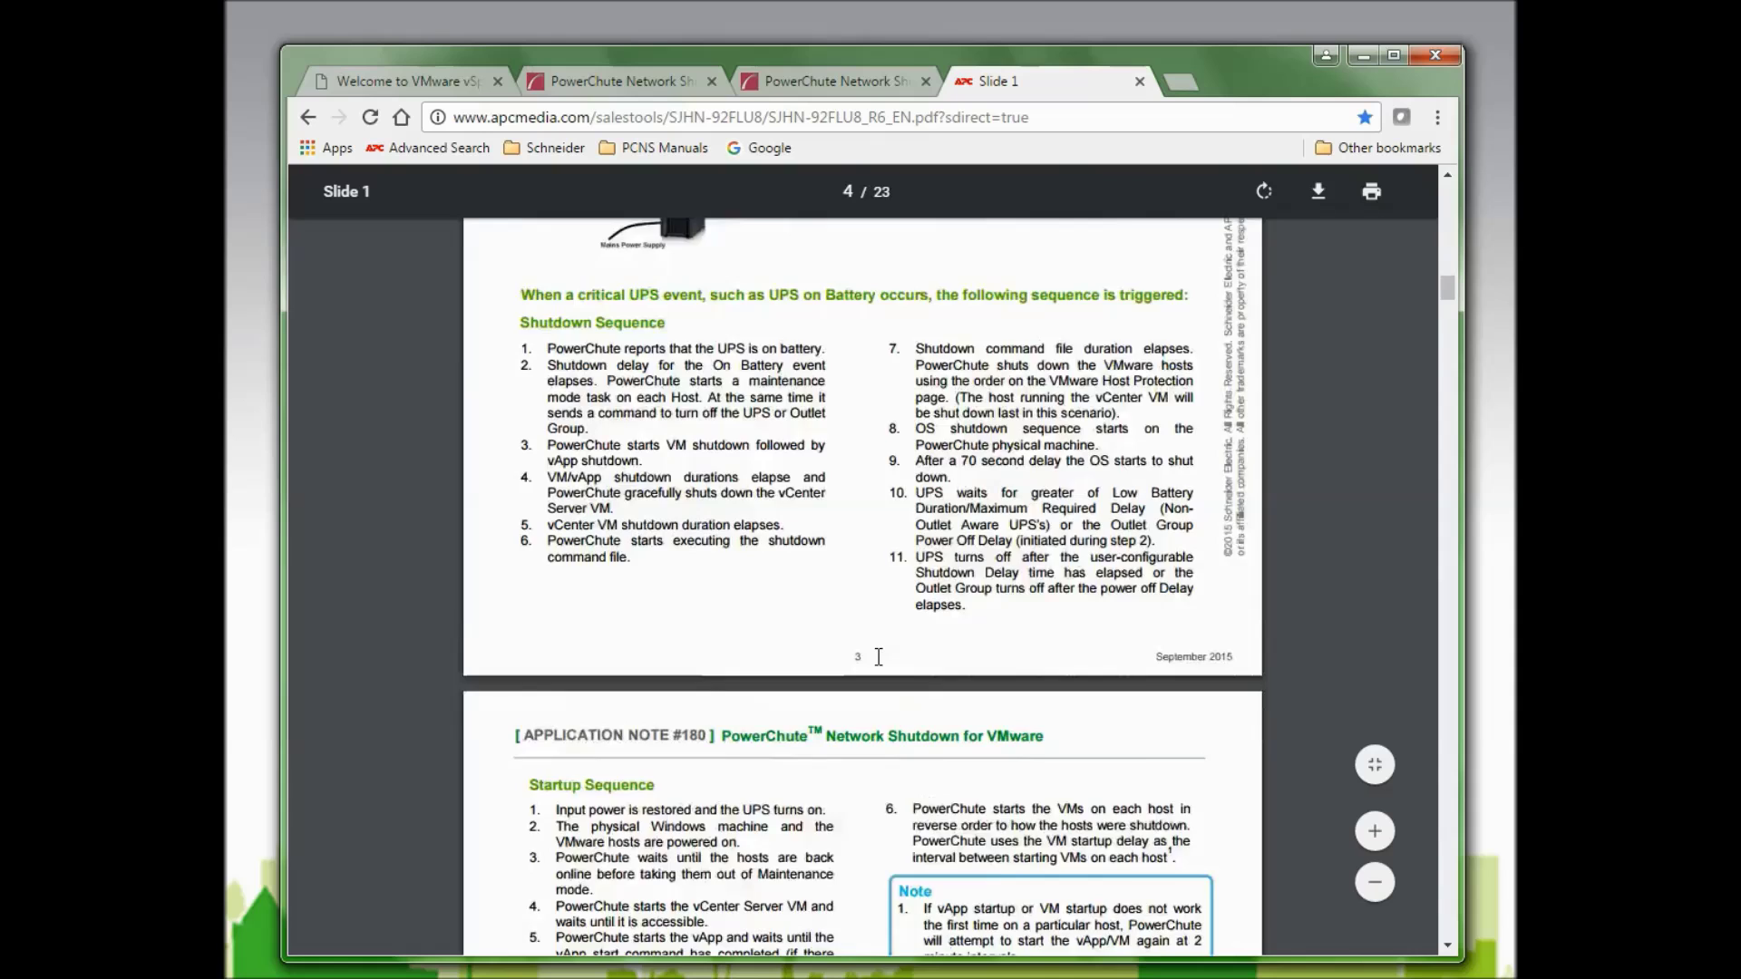
scroll(879, 656, down, 12)
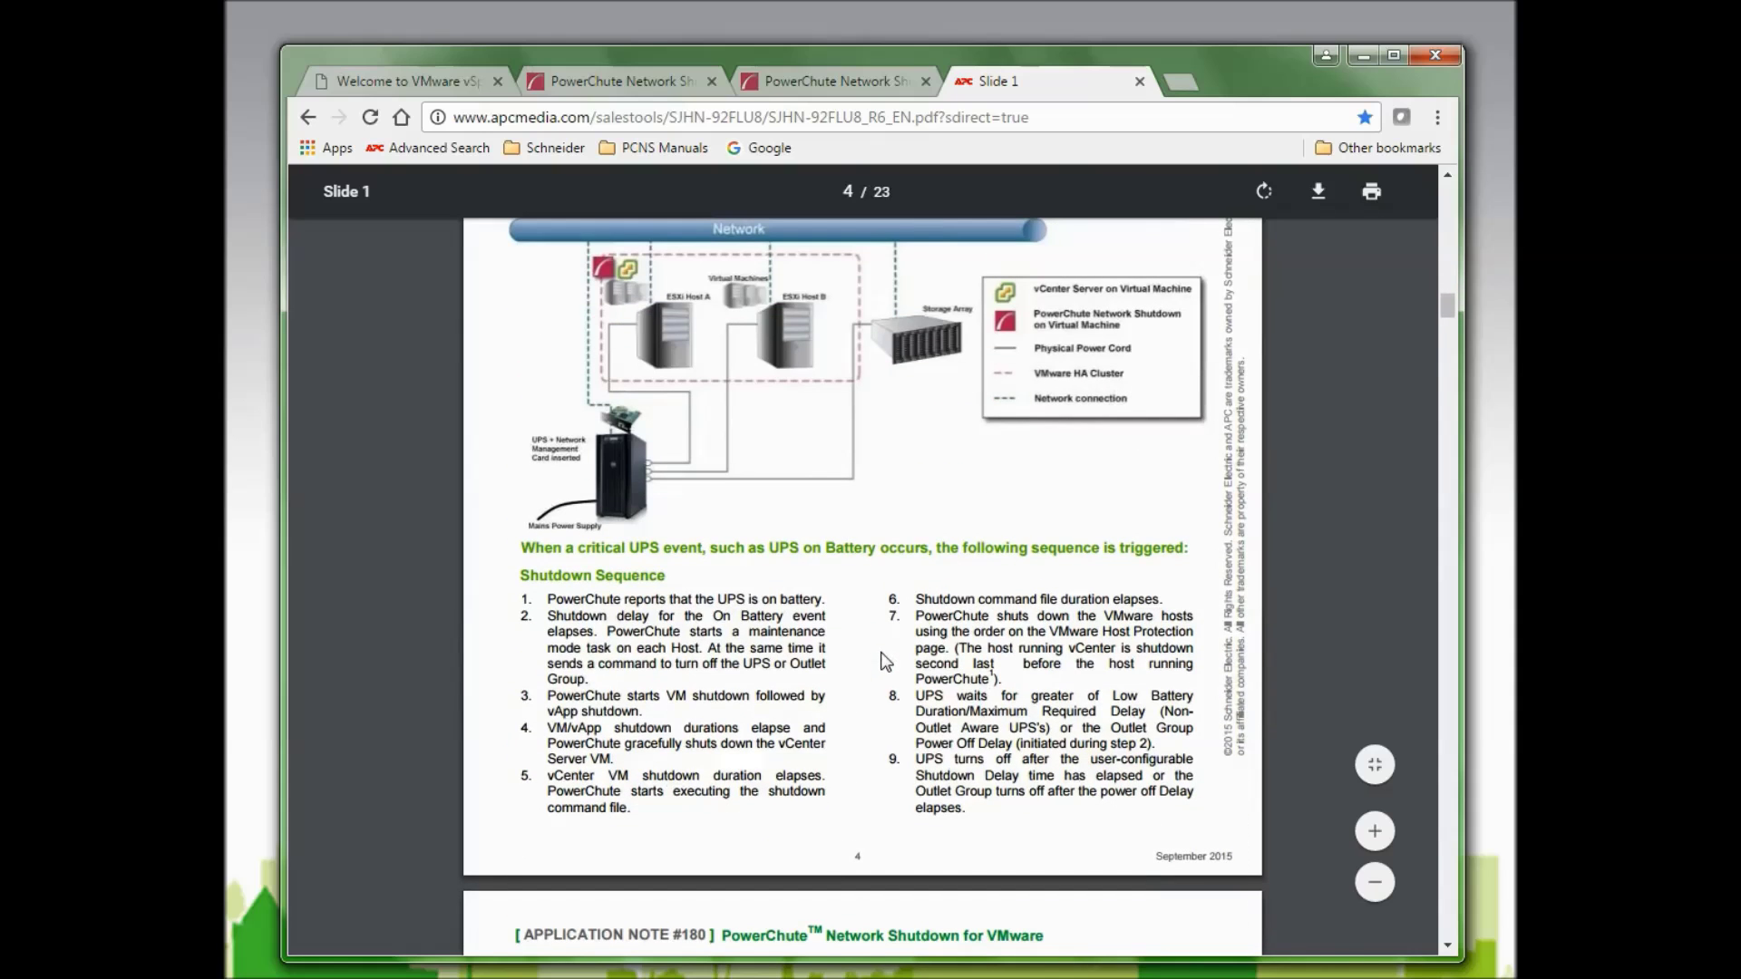